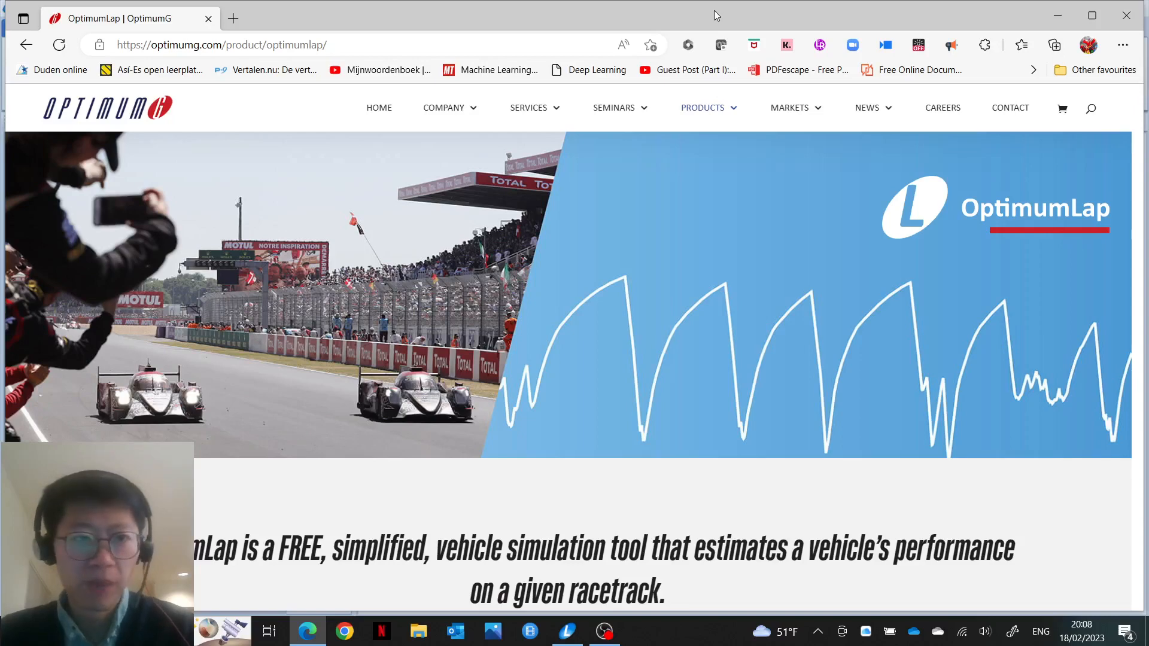
Step: Maximize the Edge window showing the OptimumLap product page
{"action": "double_click", "coordinate": [713, 10]}
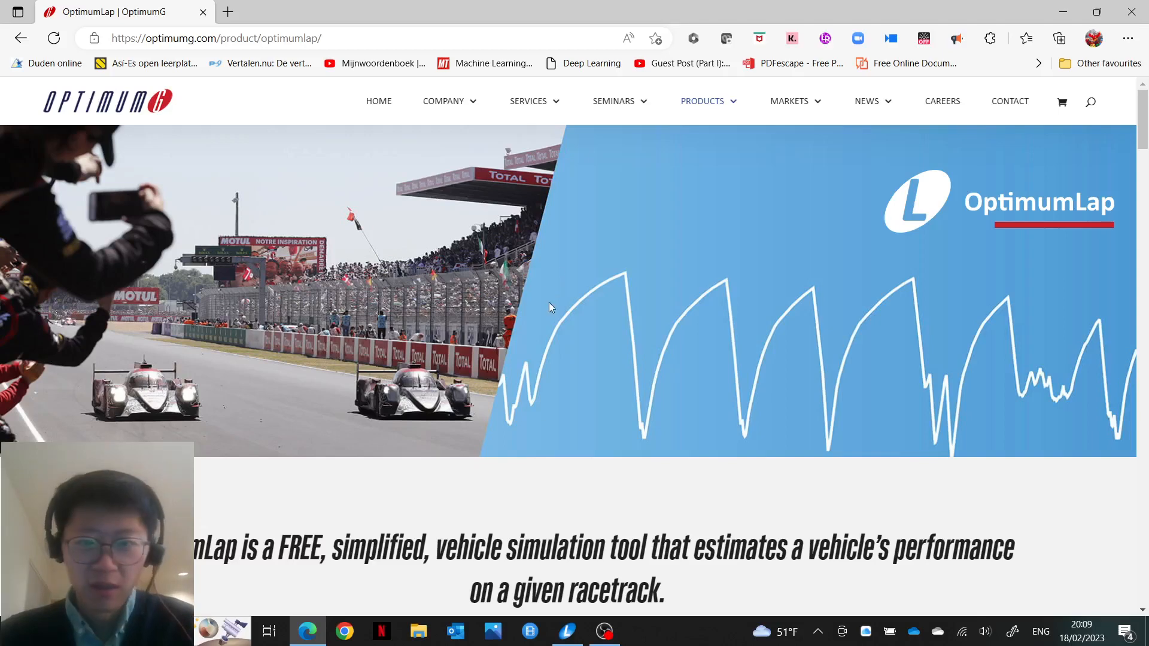
Step: Scroll the product page down until the OptimumLap description and GET STARTED button show
{"action": "scroll", "coordinate": [560, 305], "scroll_direction": "down", "scroll_amount": 4}
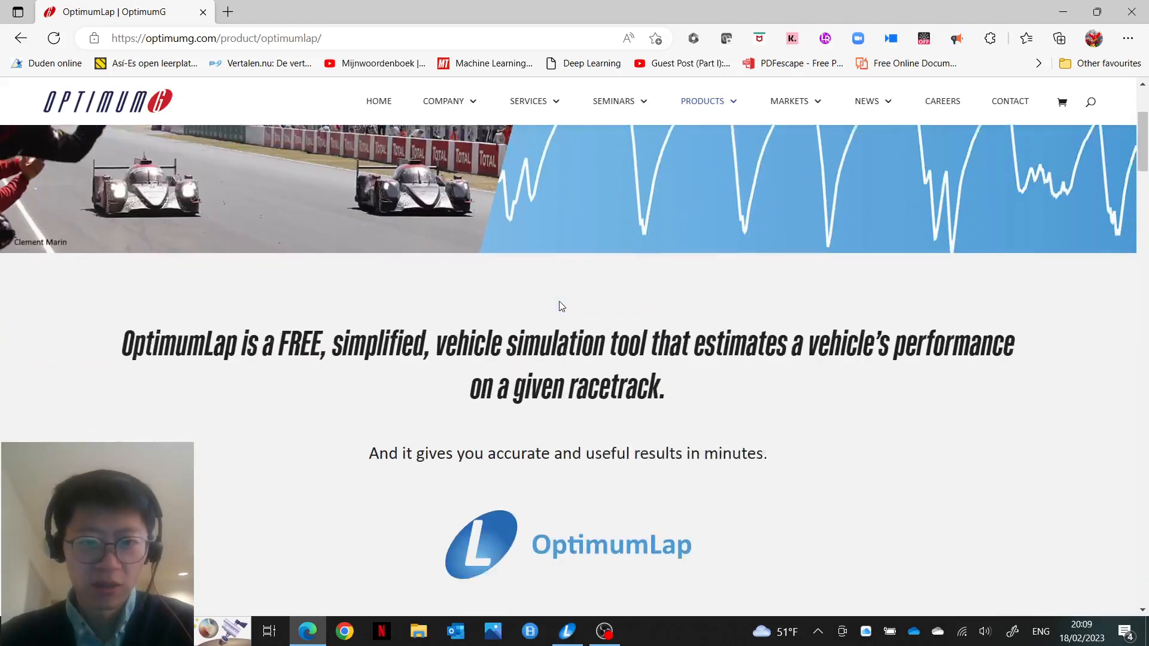
{"action": "scroll", "coordinate": [560, 306], "scroll_direction": "down", "scroll_amount": 1}
{"action": "scroll", "coordinate": [560, 301], "scroll_direction": "down", "scroll_amount": 1}
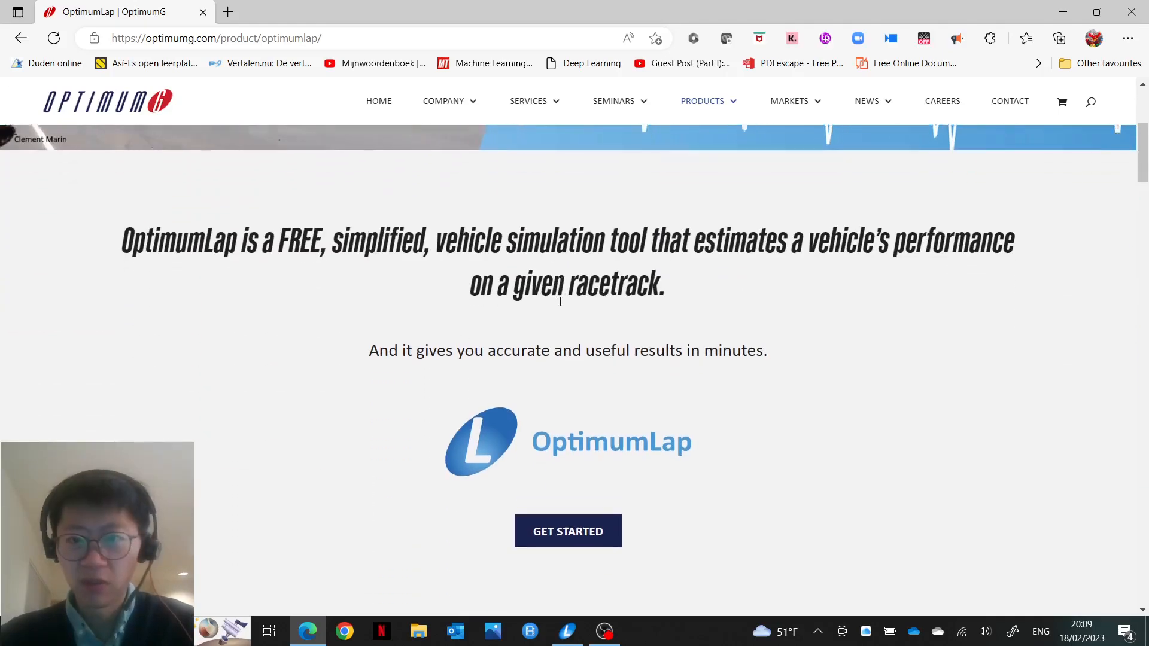
{"action": "scroll", "coordinate": [558, 303], "scroll_direction": "up", "scroll_amount": 1}
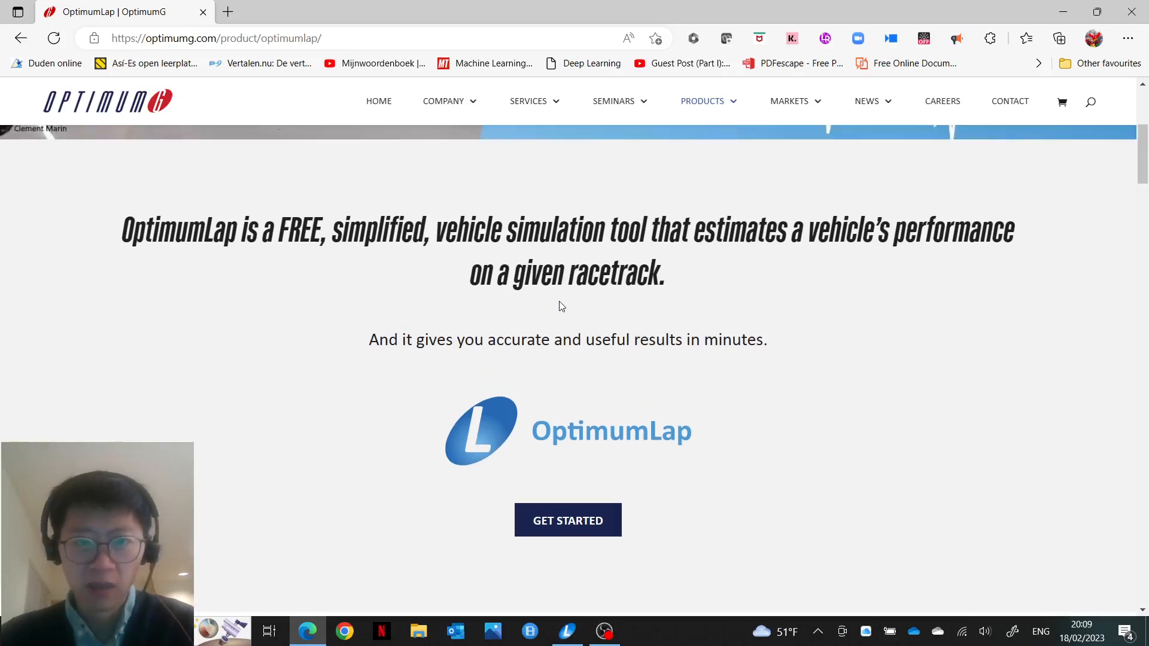
{"action": "scroll", "coordinate": [559, 302], "scroll_direction": "up", "scroll_amount": 2}
{"action": "scroll", "coordinate": [559, 303], "scroll_direction": "down", "scroll_amount": 2}
{"action": "scroll", "coordinate": [560, 306], "scroll_direction": "down", "scroll_amount": 1}
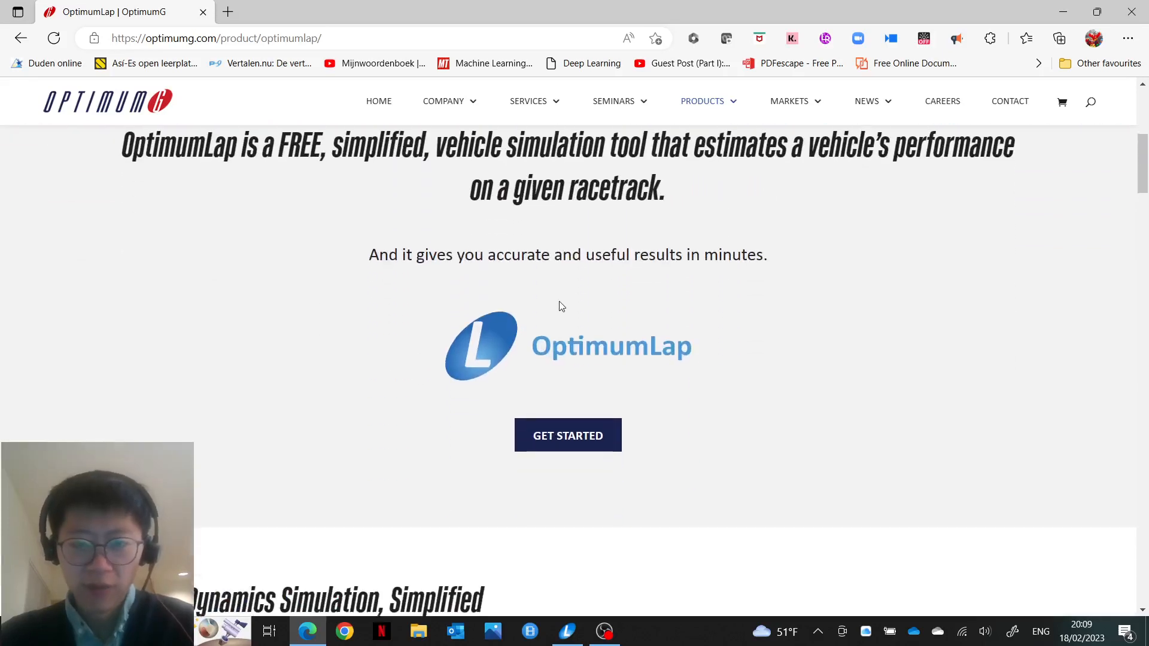
Step: Go to the OptimumLap Signup page and dismiss the Email Address autofill suggestions
{"action": "left_click", "coordinate": [561, 440]}
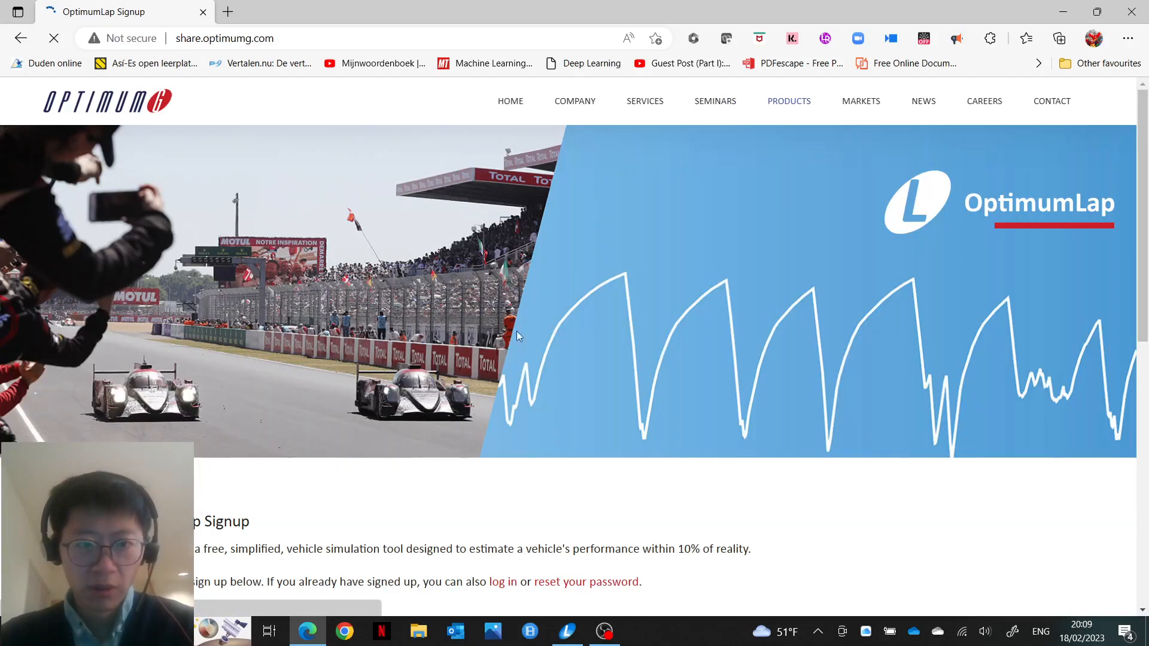
{"action": "scroll", "coordinate": [518, 442], "scroll_direction": "down", "scroll_amount": 3}
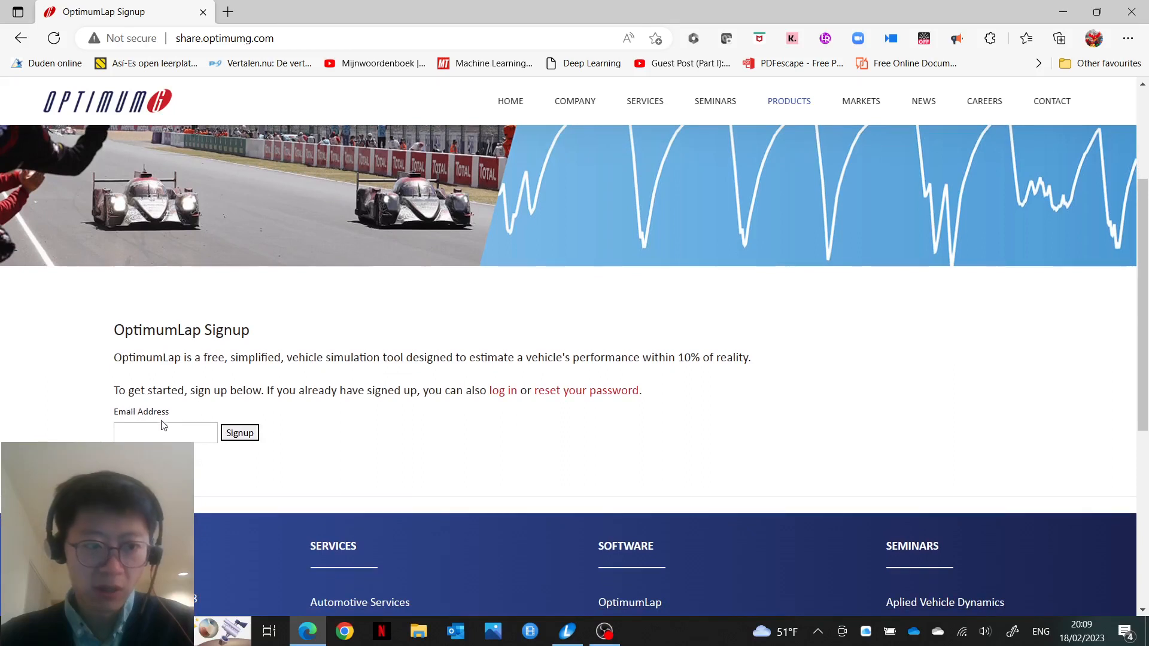
{"action": "left_click", "coordinate": [157, 435]}
{"action": "left_click", "coordinate": [338, 439]}
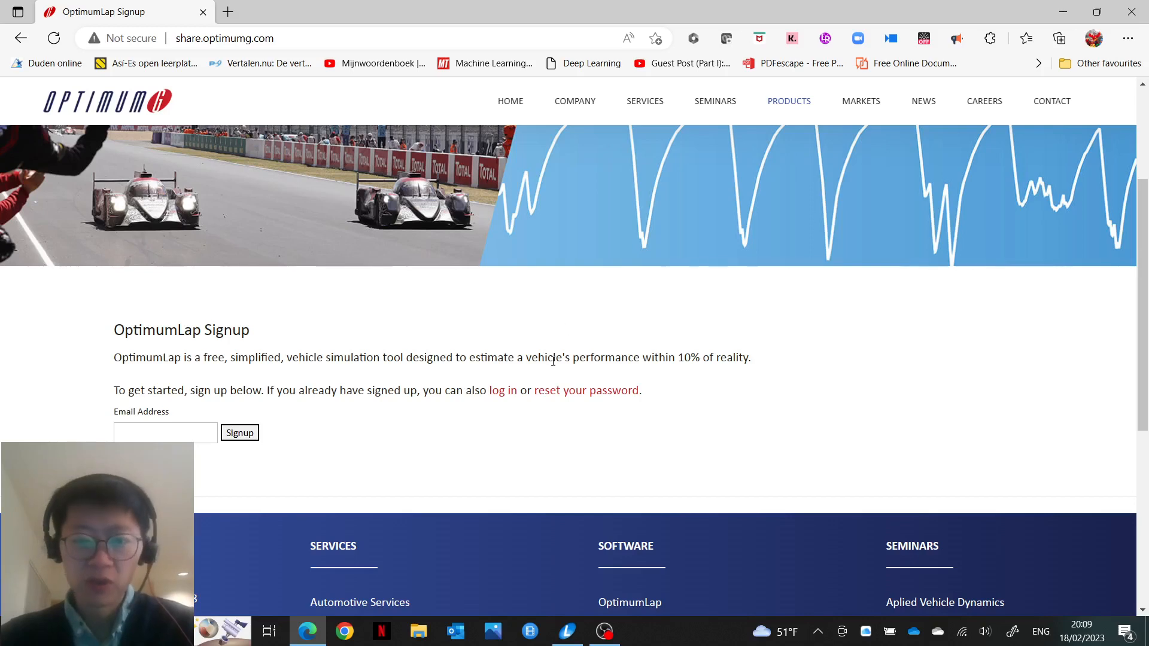
Step: In OptimumLap's Test project, collapse the Track list and keep the seven BMW M3 vehicles expanded
{"action": "left_click", "coordinate": [567, 628]}
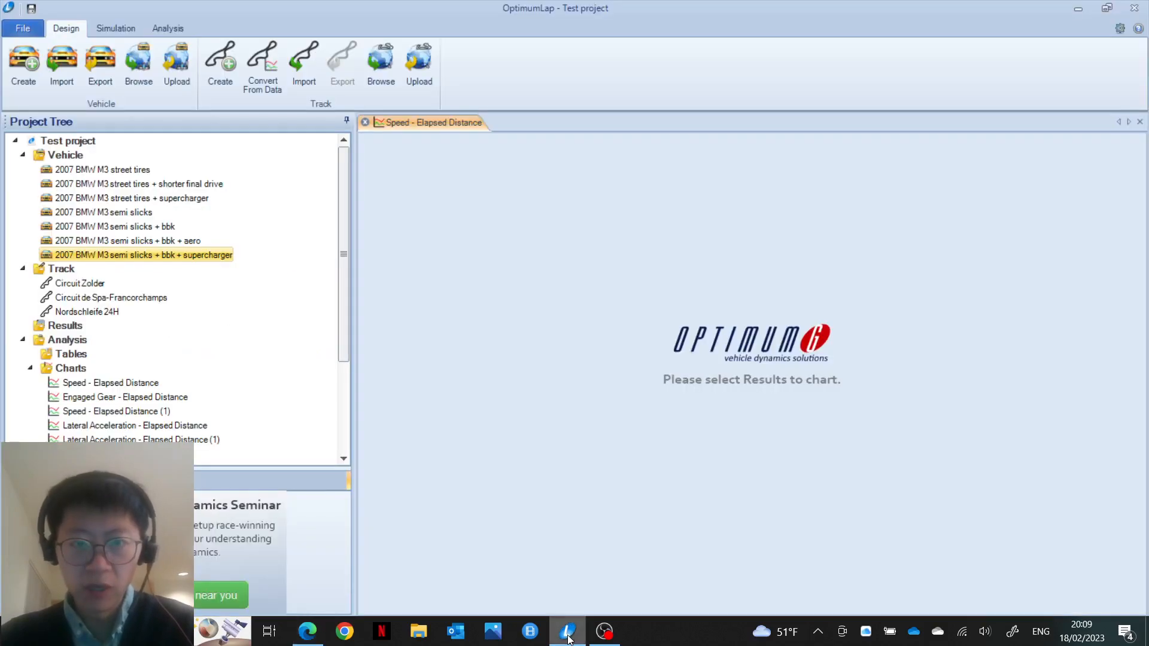
{"action": "left_click", "coordinate": [22, 156]}
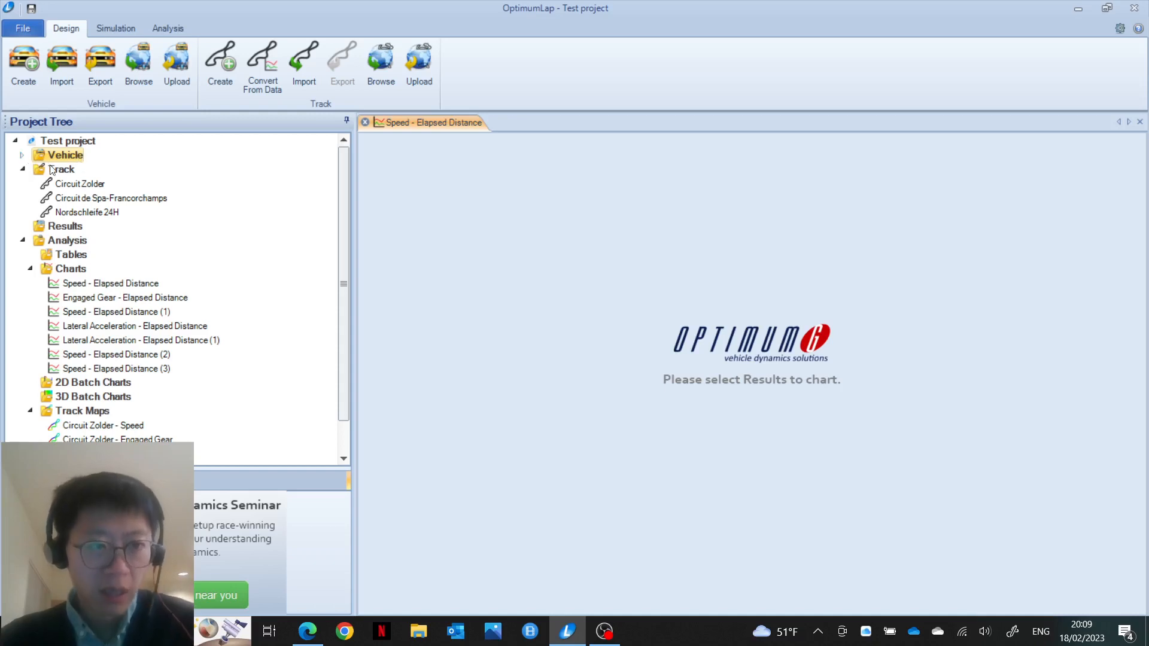
{"action": "left_click", "coordinate": [23, 170]}
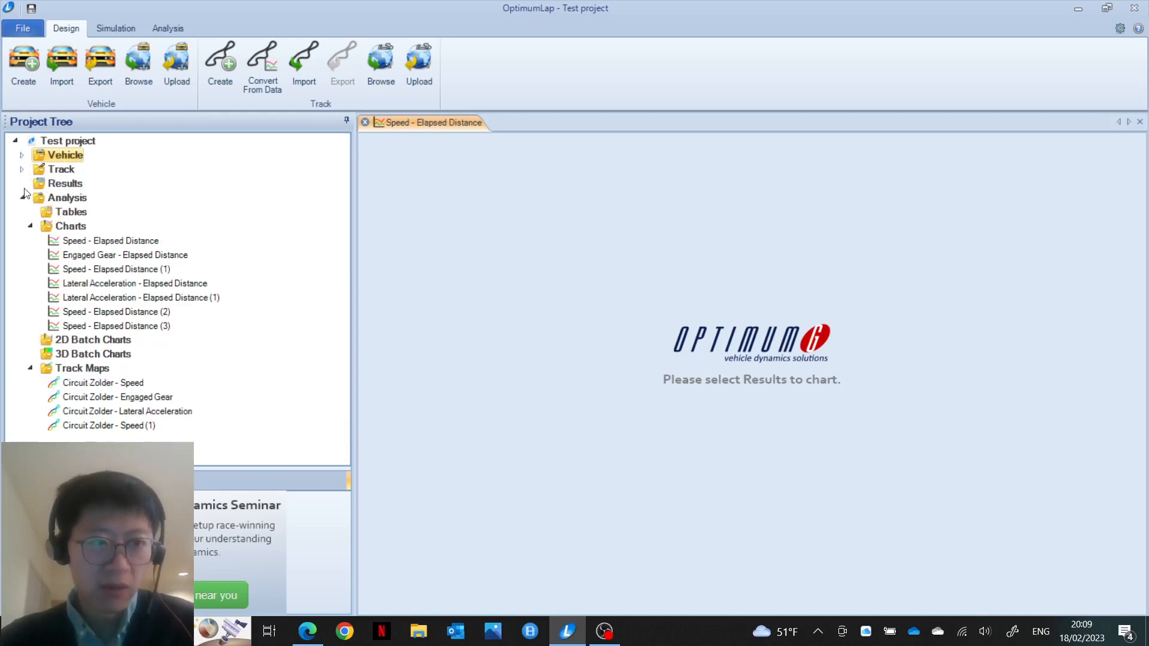
{"action": "left_click", "coordinate": [22, 155]}
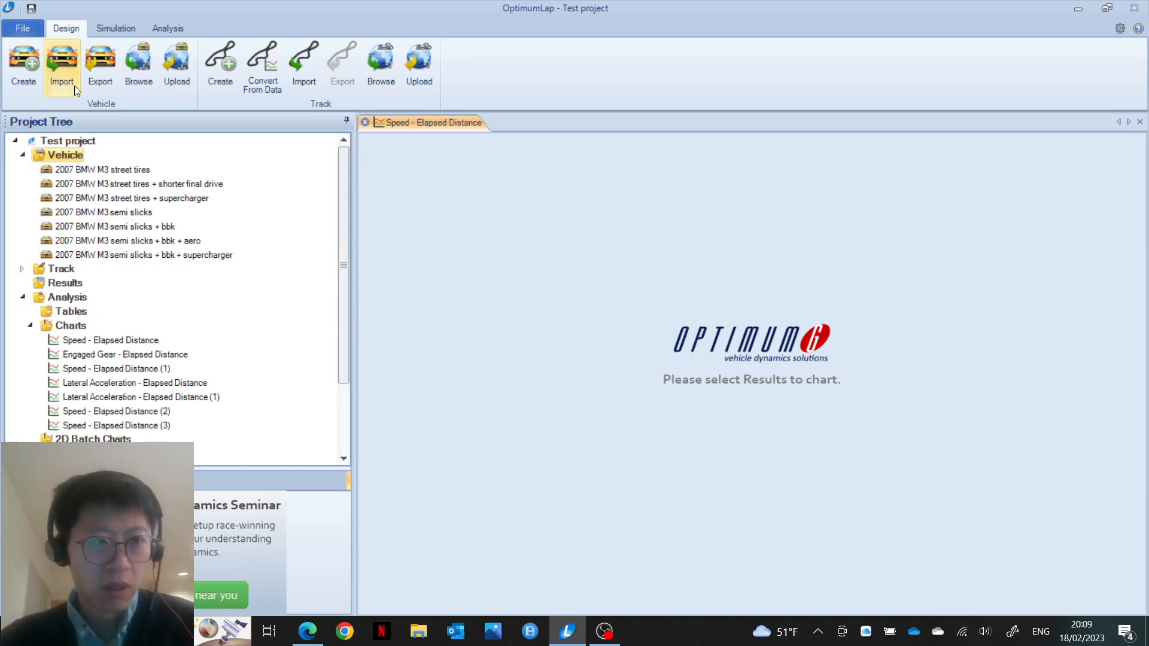
{"action": "left_click", "coordinate": [32, 30]}
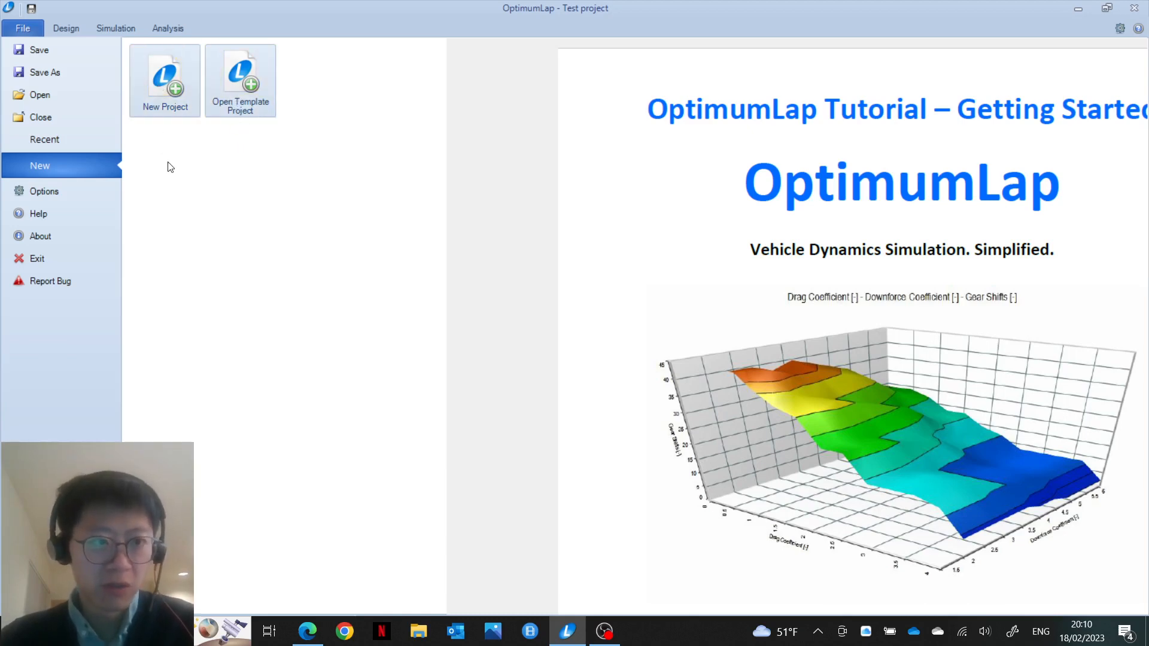
{"action": "left_click", "coordinate": [68, 30]}
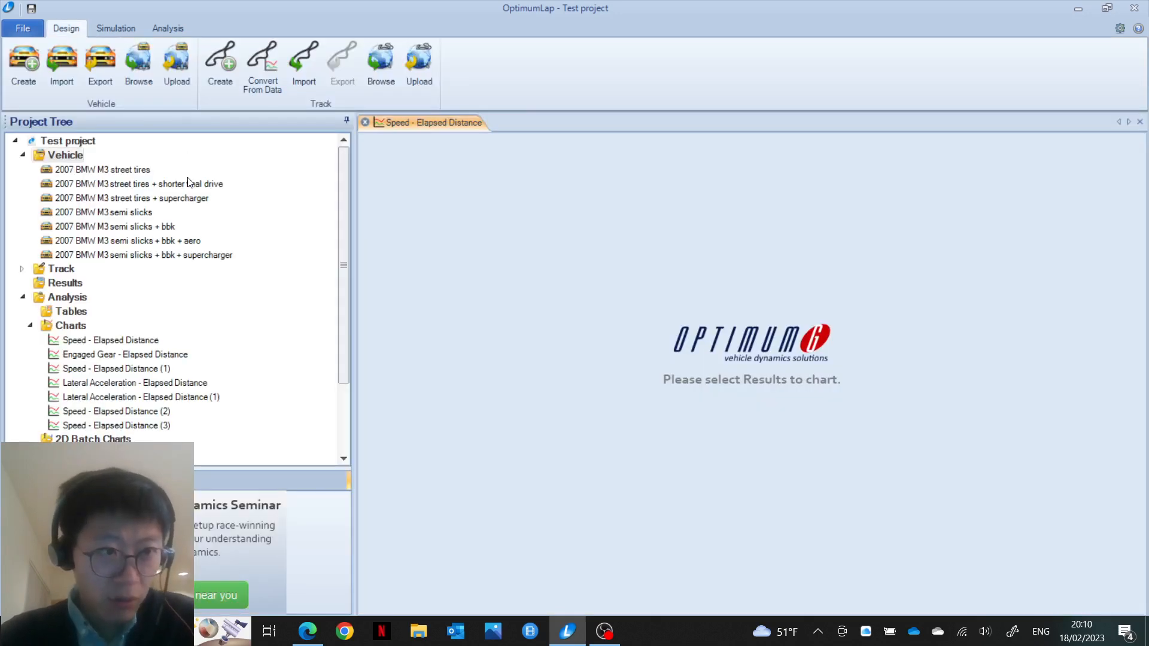
Step: Open the online vehicle database and scroll through page 1's Civic-to-Formula BMW list
{"action": "left_click", "coordinate": [135, 81]}
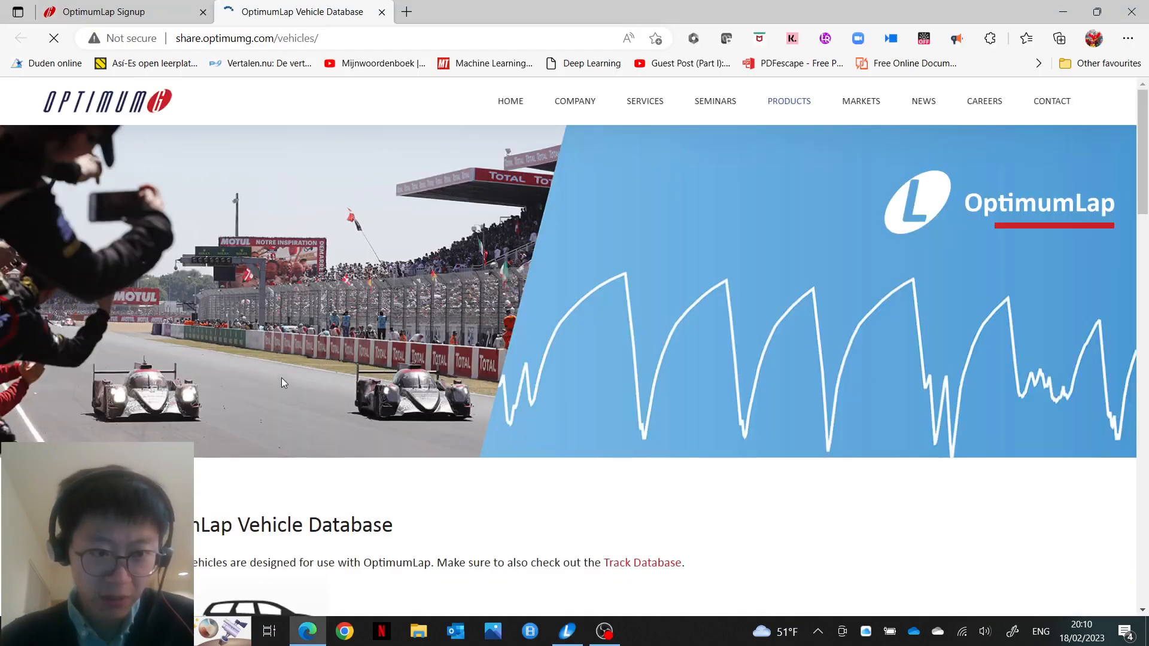
{"action": "scroll", "coordinate": [282, 383], "scroll_direction": "down", "scroll_amount": 5}
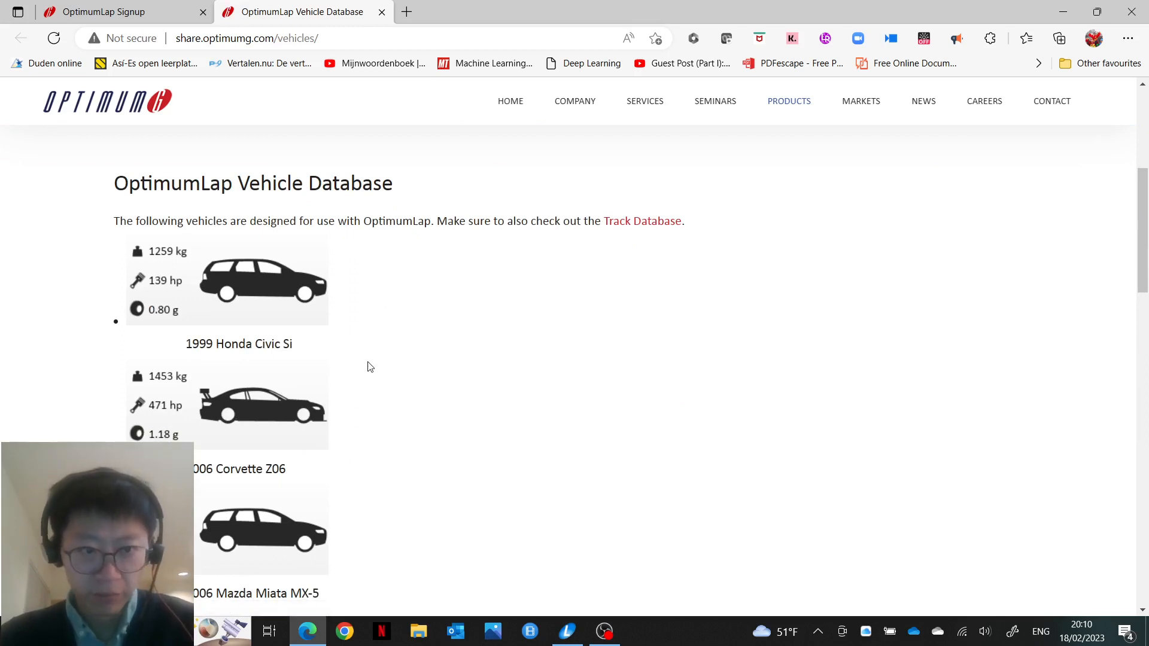
{"action": "scroll", "coordinate": [370, 367], "scroll_direction": "down", "scroll_amount": 1}
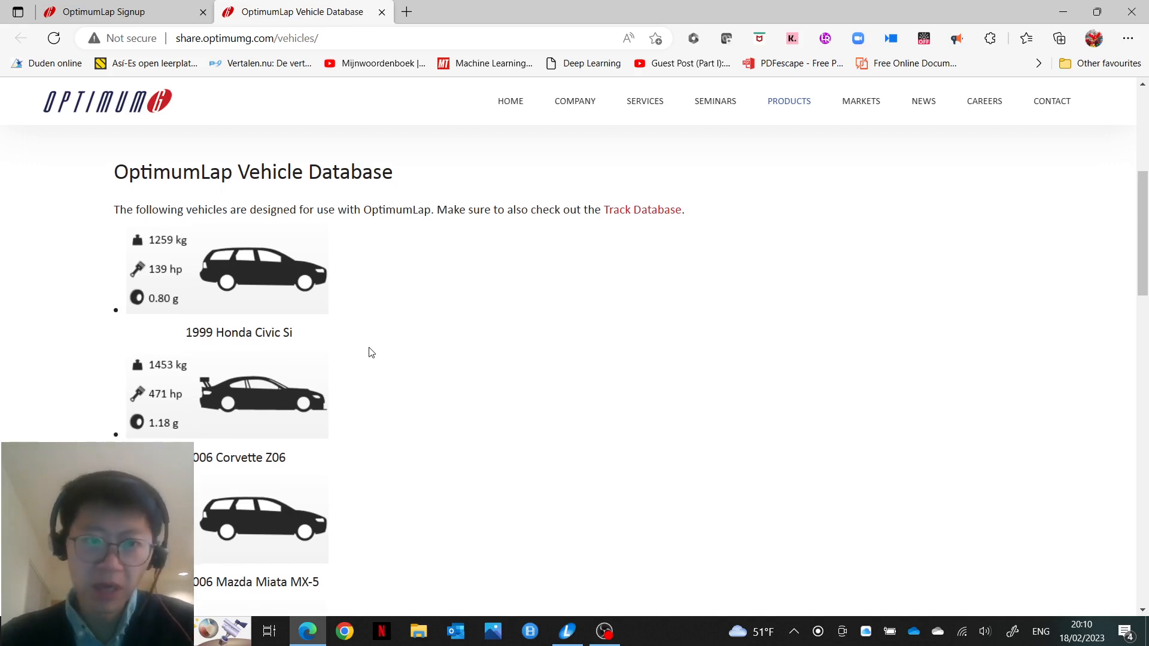
{"action": "scroll", "coordinate": [369, 282], "scroll_direction": "down", "scroll_amount": 2}
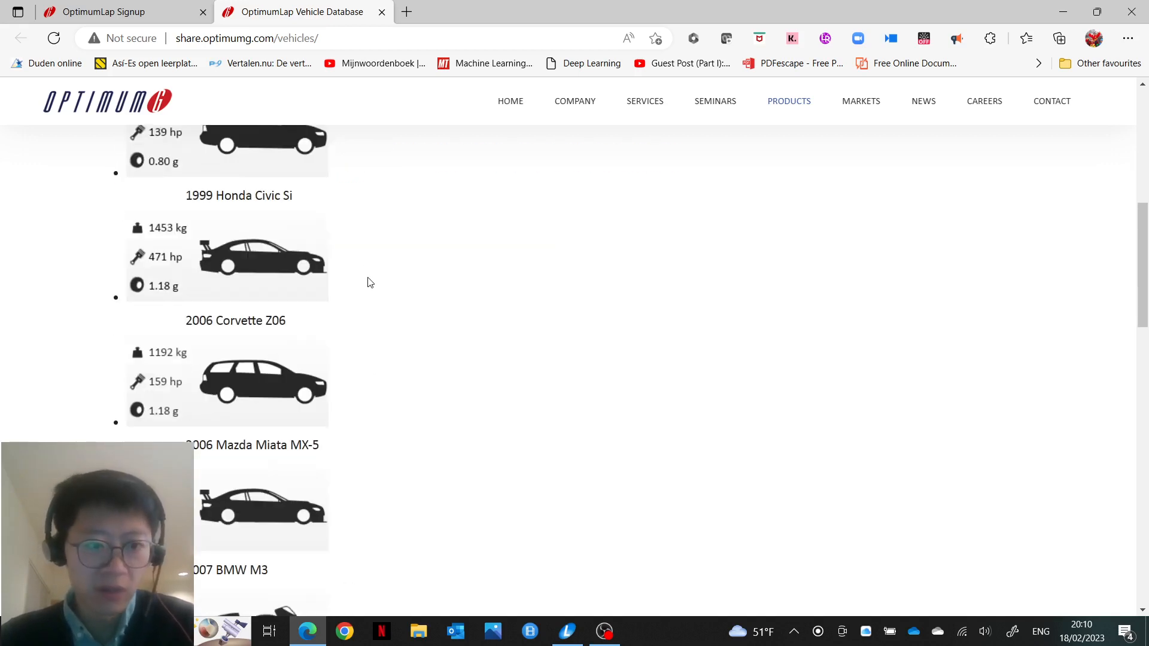
{"action": "scroll", "coordinate": [367, 346], "scroll_direction": "down", "scroll_amount": 5}
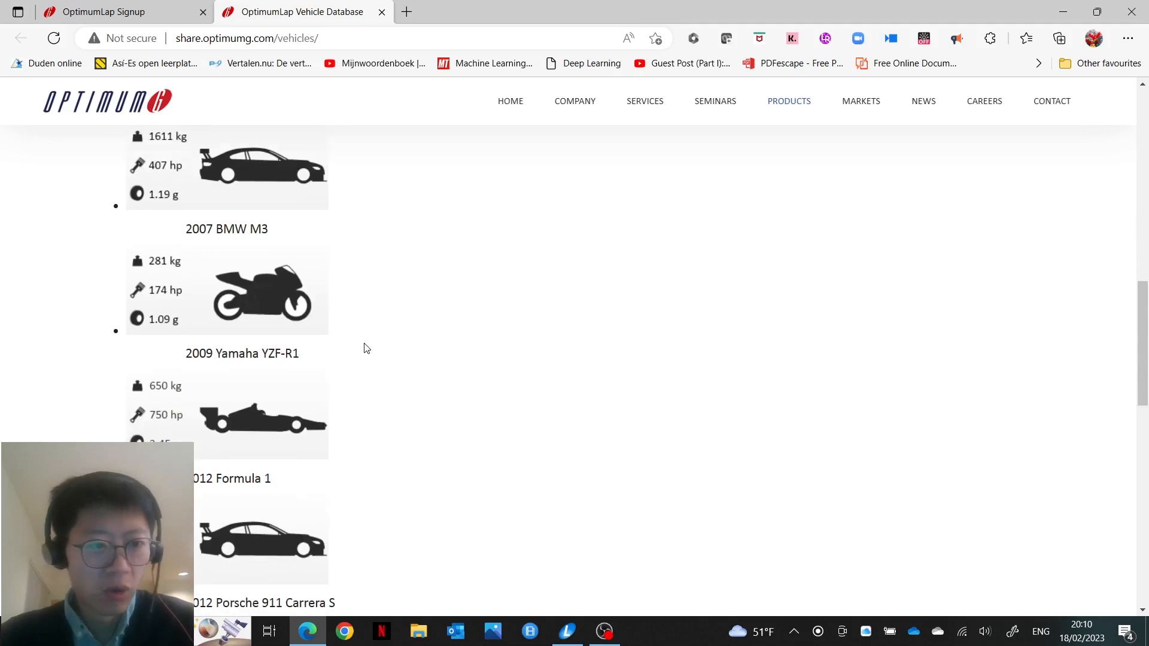
{"action": "scroll", "coordinate": [359, 359], "scroll_direction": "down", "scroll_amount": 6}
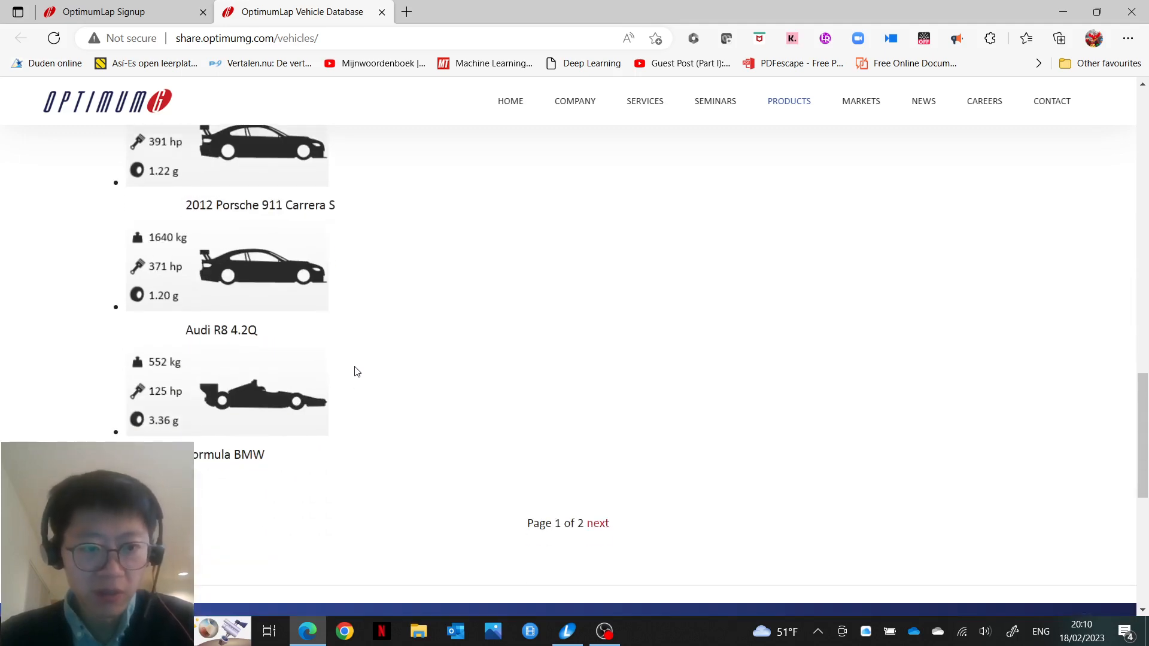
Step: Move to page 2 of the vehicle database, then return to OptimumLap
{"action": "scroll", "coordinate": [354, 367], "scroll_direction": "up", "scroll_amount": 7}
{"action": "scroll", "coordinate": [354, 366], "scroll_direction": "down", "scroll_amount": 1}
{"action": "scroll", "coordinate": [355, 366], "scroll_direction": "up", "scroll_amount": 12}
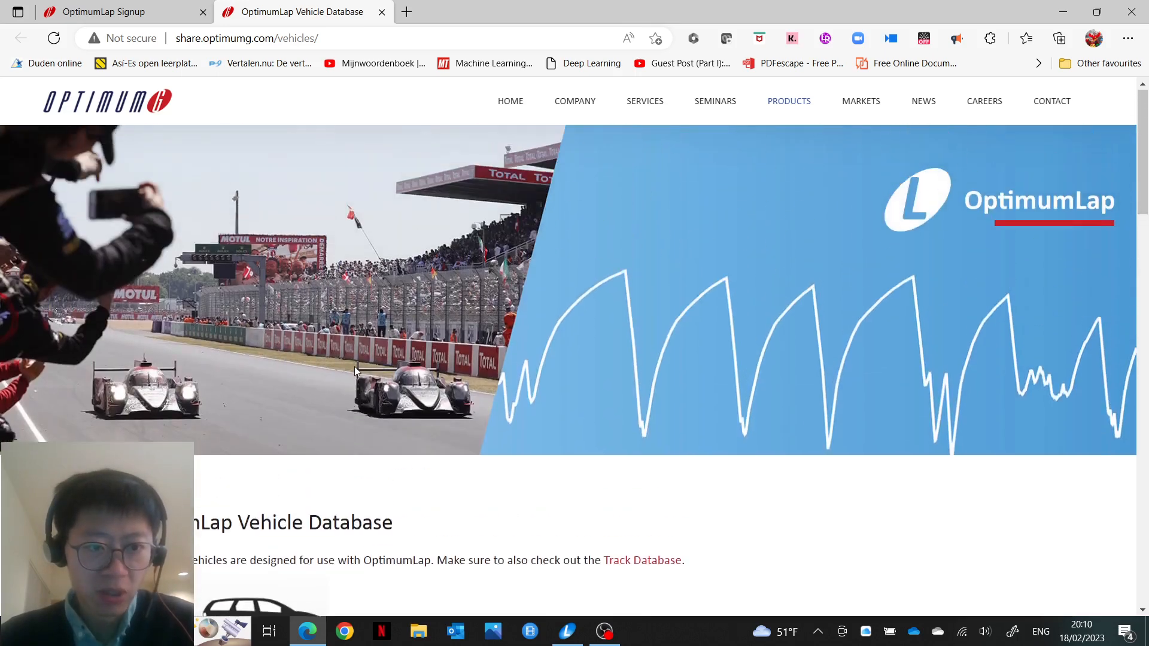
{"action": "scroll", "coordinate": [354, 367], "scroll_direction": "down", "scroll_amount": 15}
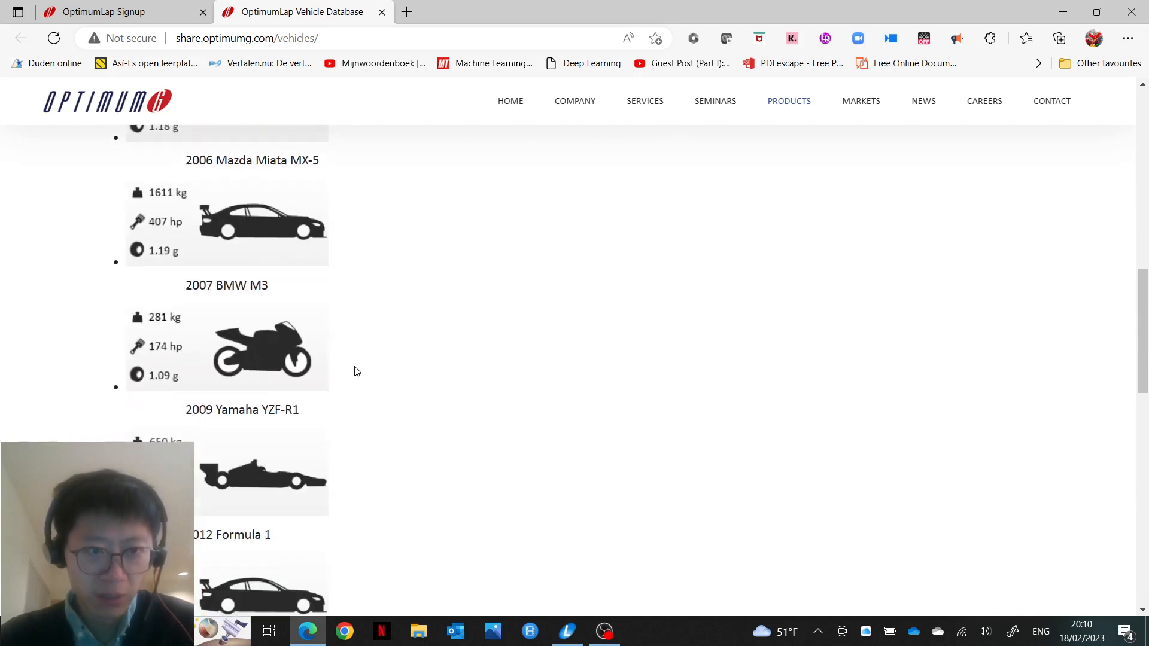
{"action": "scroll", "coordinate": [354, 371], "scroll_direction": "down", "scroll_amount": 10}
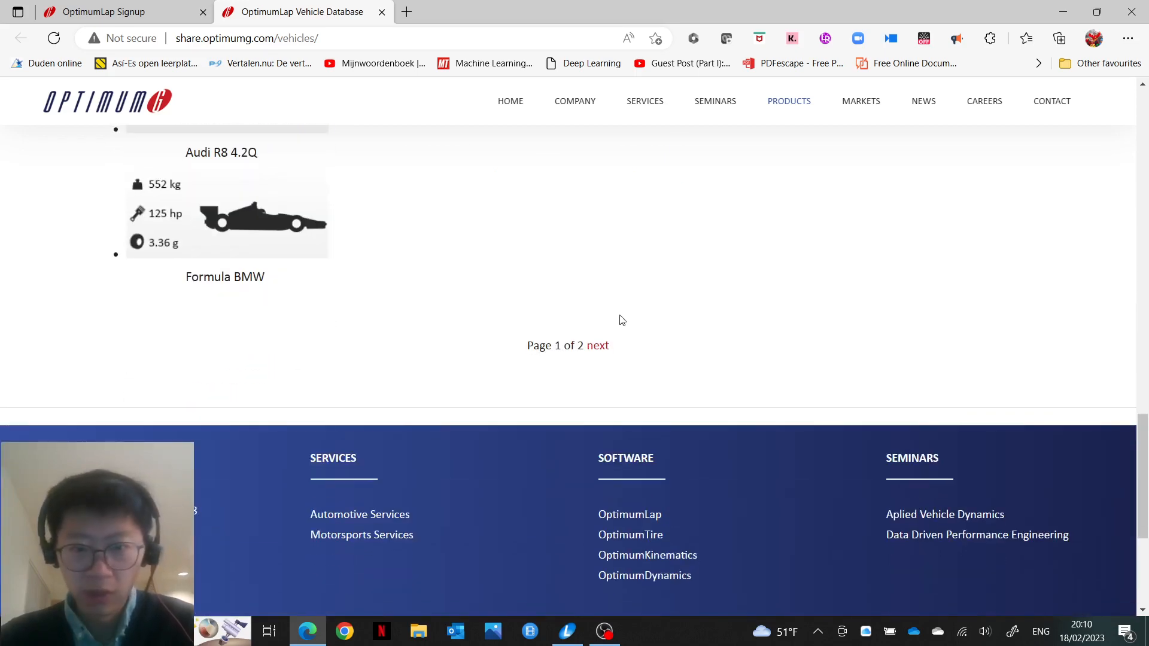
{"action": "left_click", "coordinate": [597, 347]}
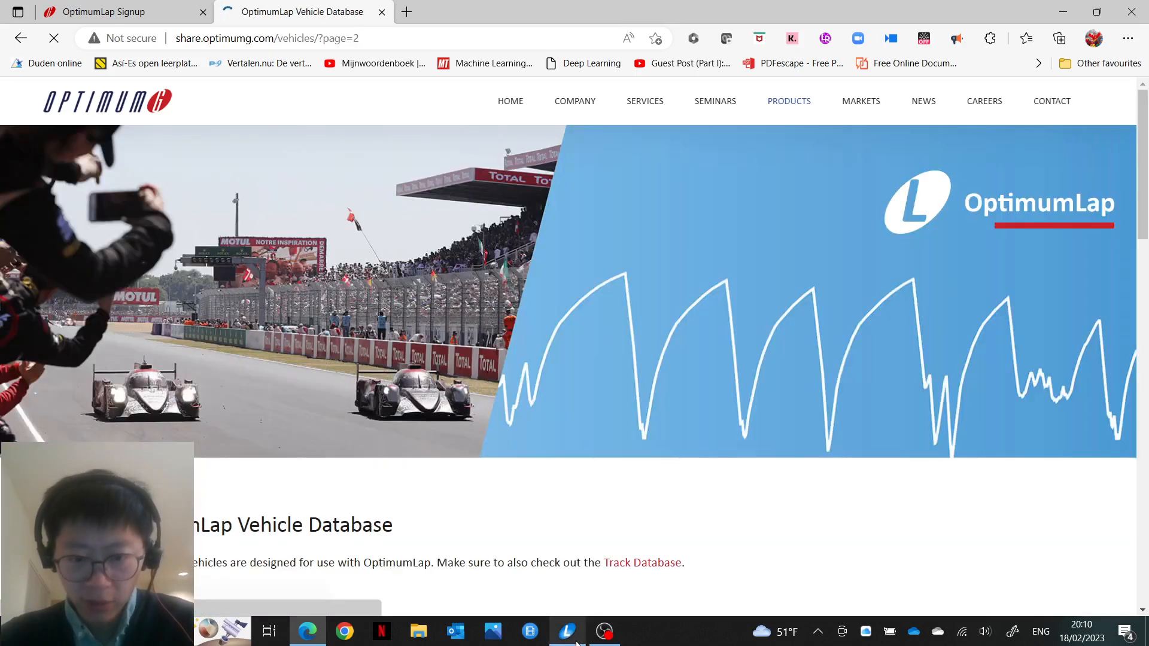
{"action": "left_click", "coordinate": [574, 640]}
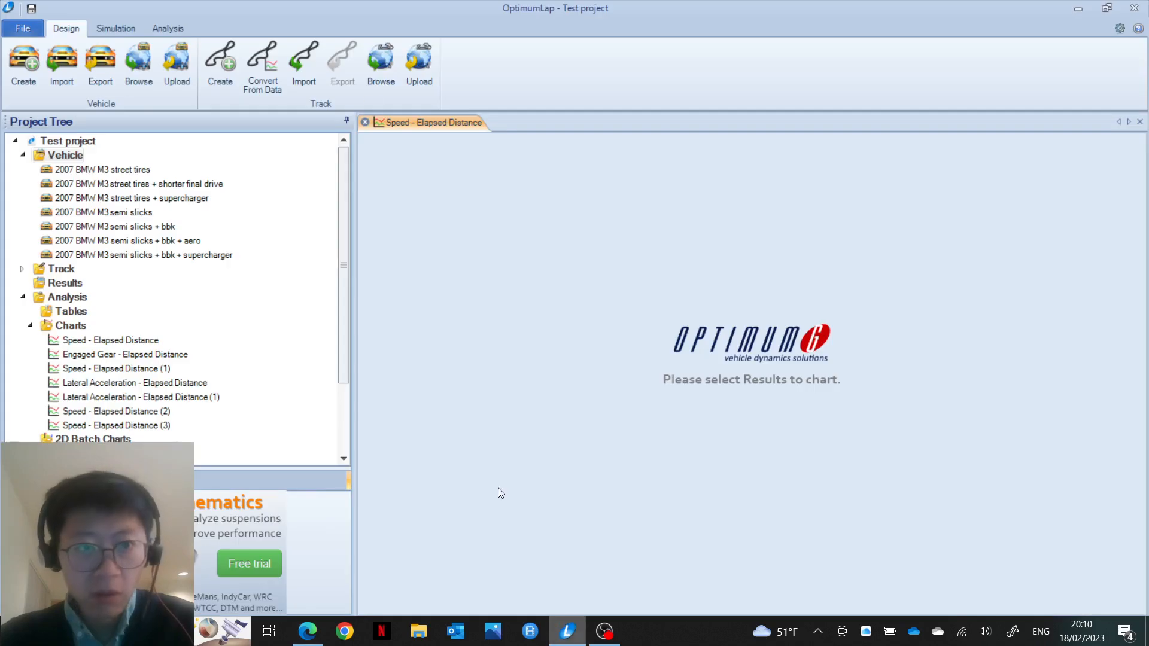
Step: Open the online track database and scroll through the available tracks
{"action": "left_click", "coordinate": [383, 73]}
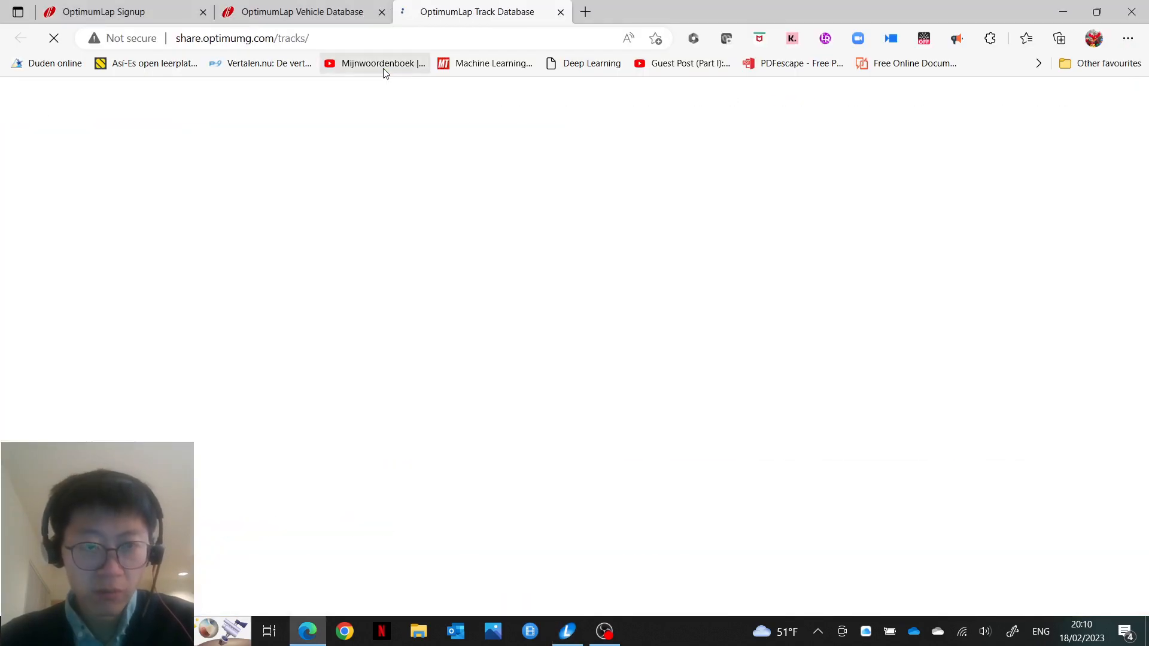
{"action": "scroll", "coordinate": [347, 464], "scroll_direction": "down", "scroll_amount": 6}
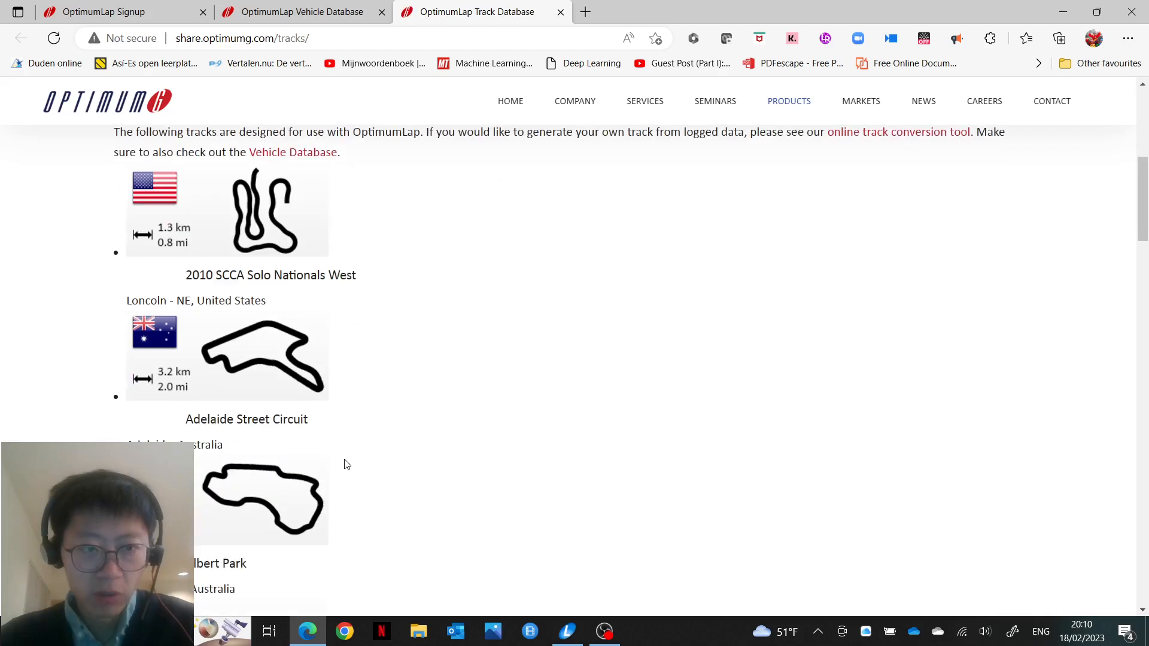
{"action": "scroll", "coordinate": [419, 339], "scroll_direction": "down", "scroll_amount": 1}
{"action": "scroll", "coordinate": [421, 339], "scroll_direction": "down", "scroll_amount": 20}
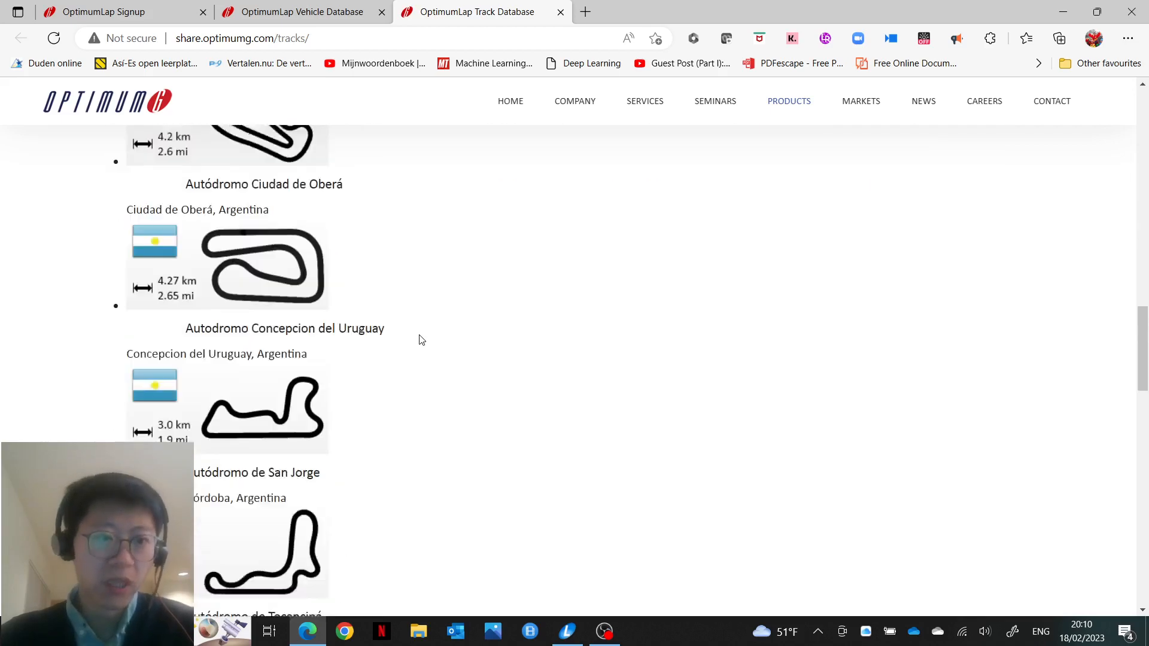
{"action": "scroll", "coordinate": [421, 339], "scroll_direction": "down", "scroll_amount": 10}
{"action": "scroll", "coordinate": [419, 335], "scroll_direction": "up", "scroll_amount": 6}
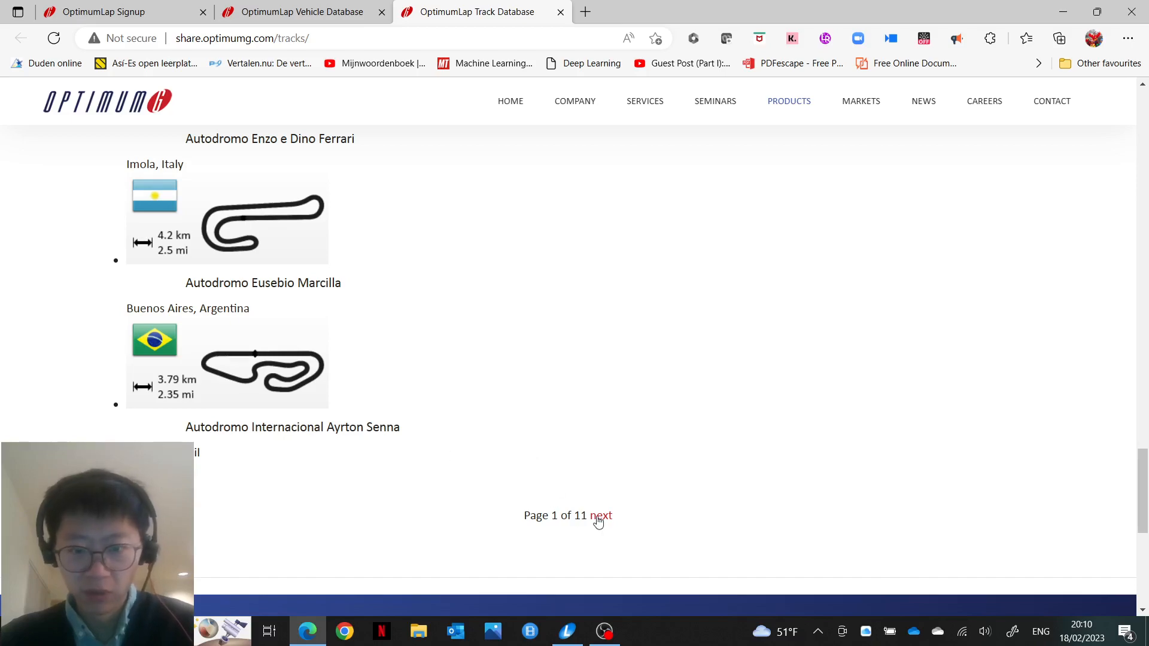
{"action": "scroll", "coordinate": [382, 272], "scroll_direction": "up", "scroll_amount": 20}
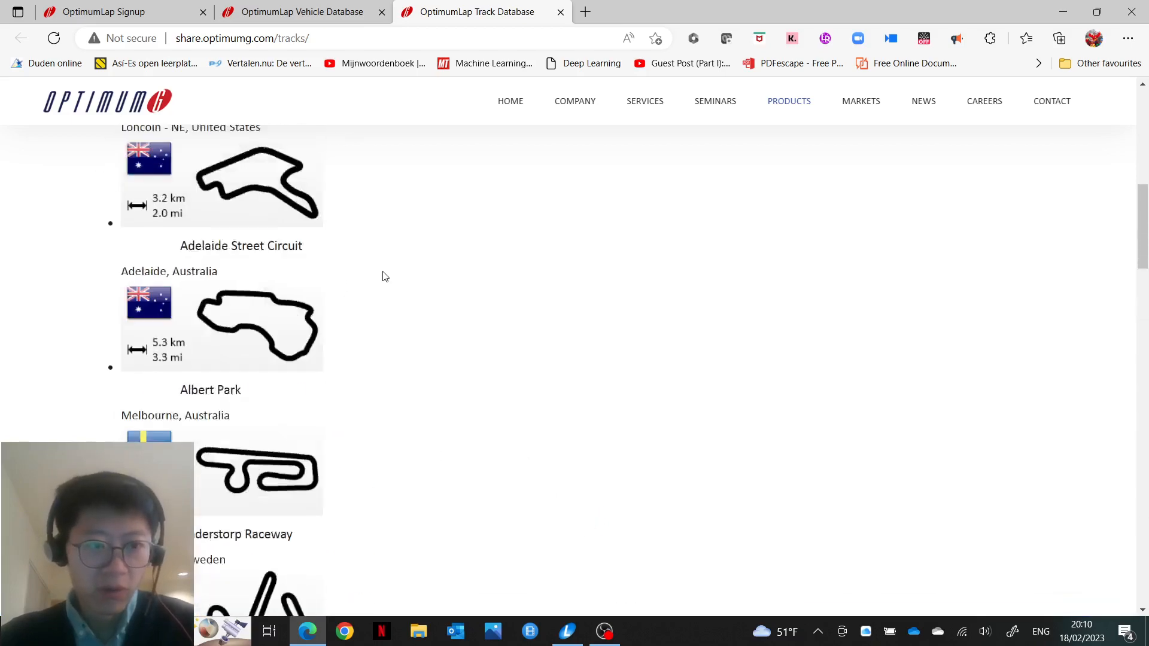
{"action": "scroll", "coordinate": [382, 271], "scroll_direction": "down", "scroll_amount": 1}
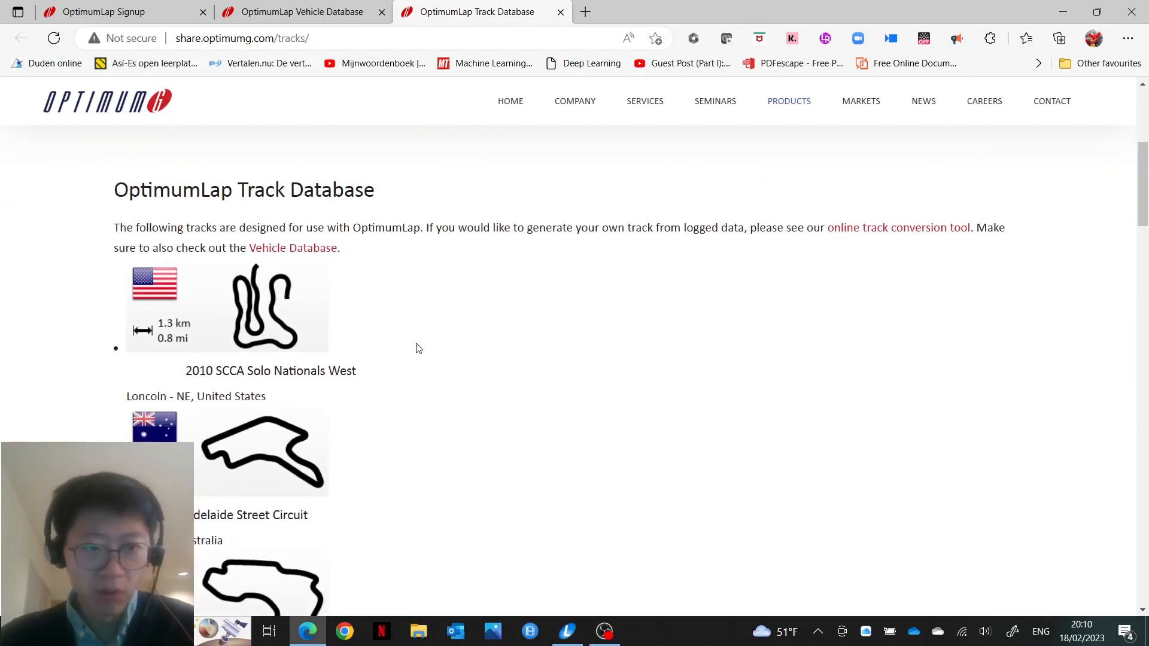
Step: Download and save the 2010 SCCA Solo Nationals West track, then expand OptimumLap's track list
{"action": "left_click", "coordinate": [313, 328]}
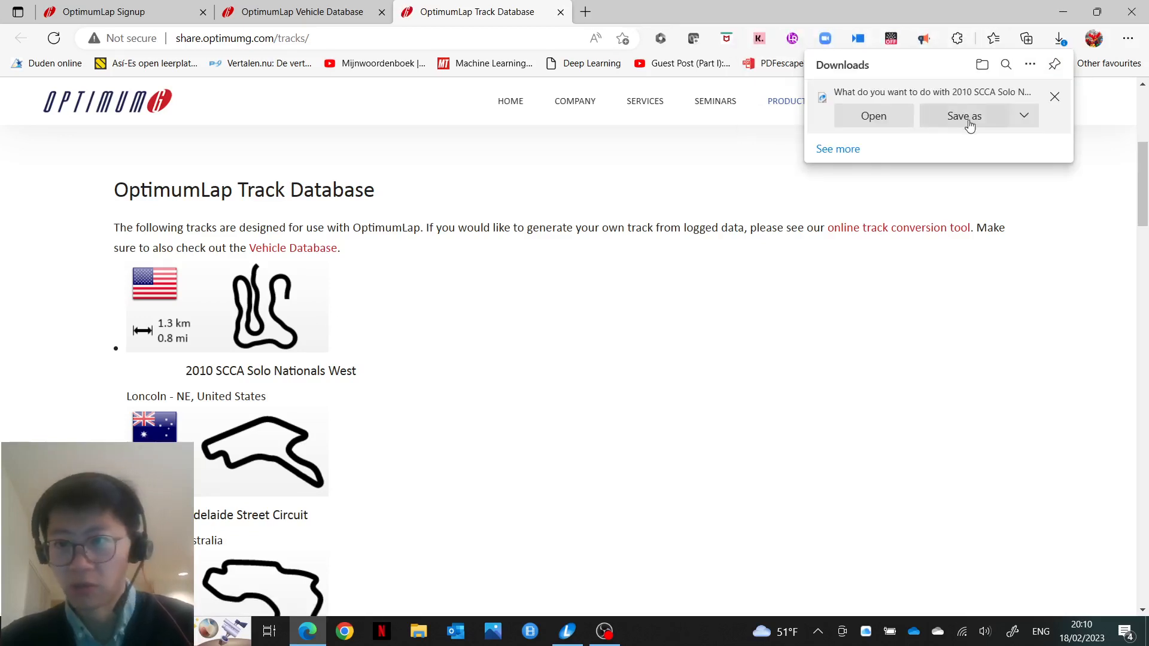
{"action": "left_click", "coordinate": [1059, 98]}
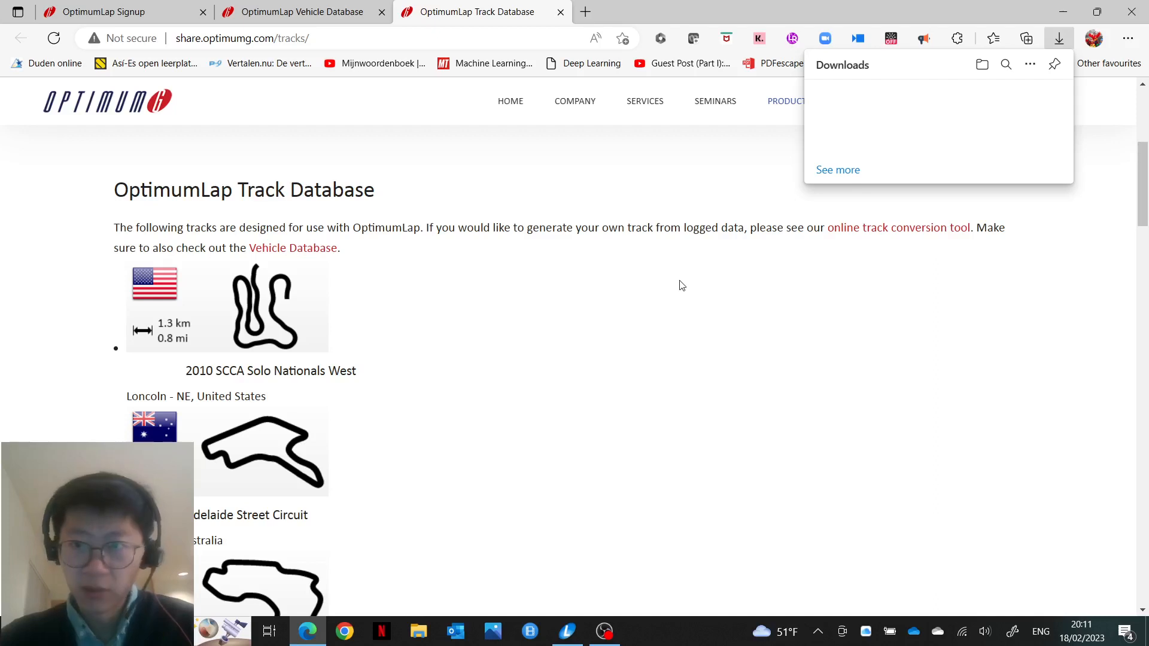
{"action": "left_click", "coordinate": [695, 380]}
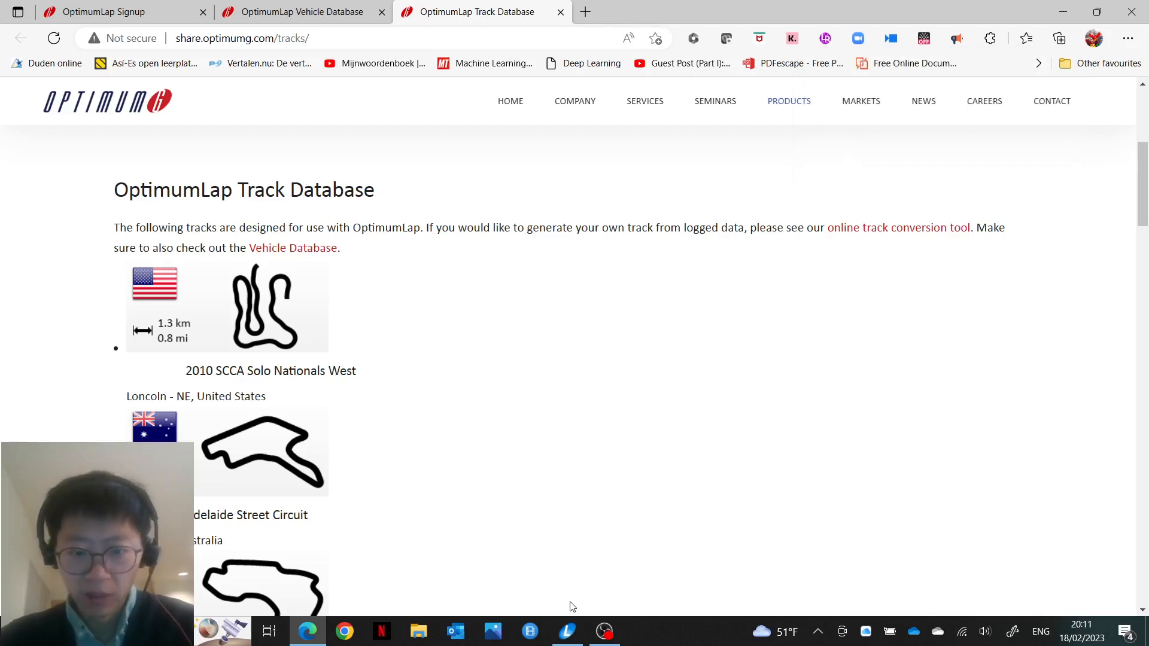
{"action": "left_click", "coordinate": [571, 631]}
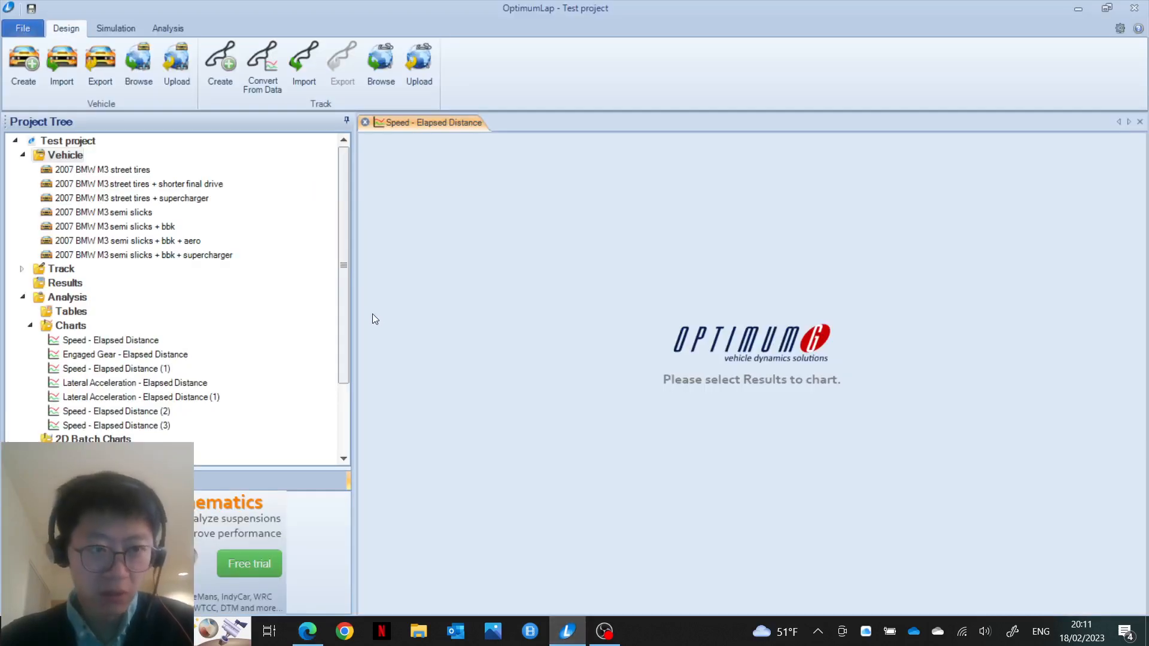
{"action": "left_click", "coordinate": [23, 269]}
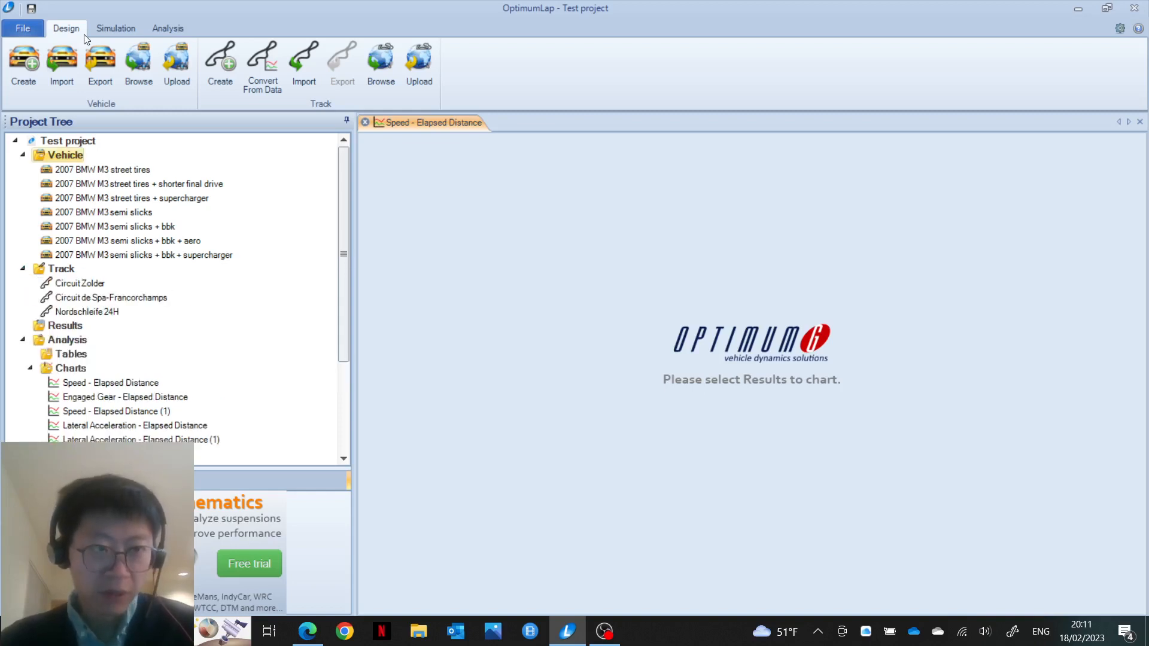
{"action": "left_click", "coordinate": [71, 67]}
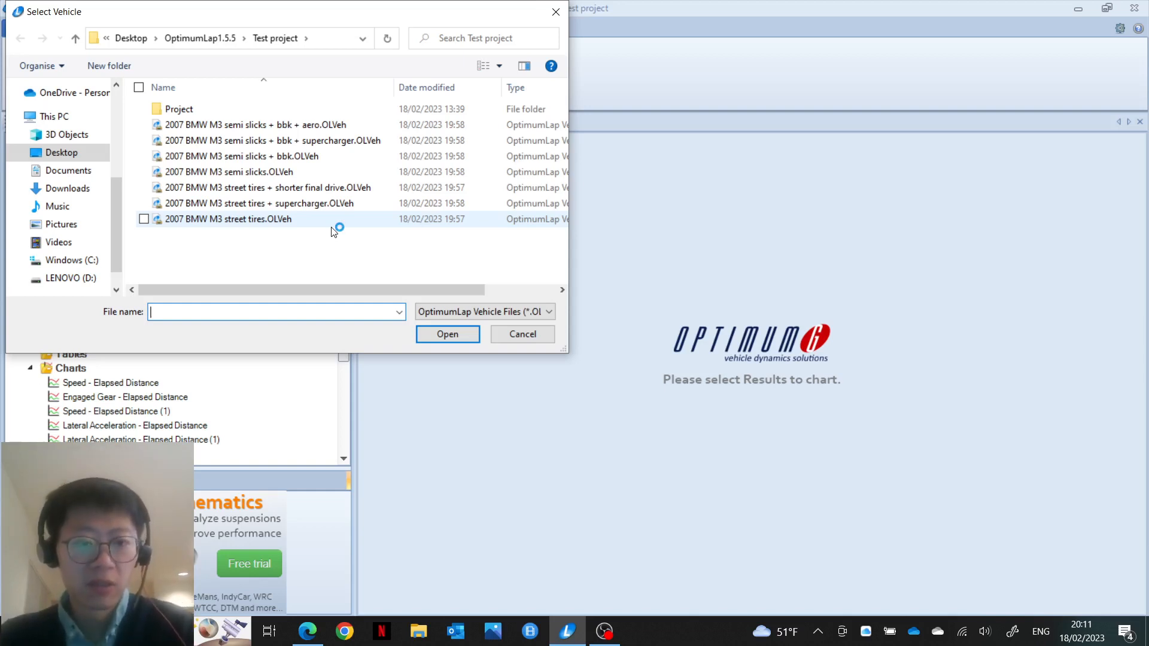
{"action": "left_click", "coordinate": [223, 38]}
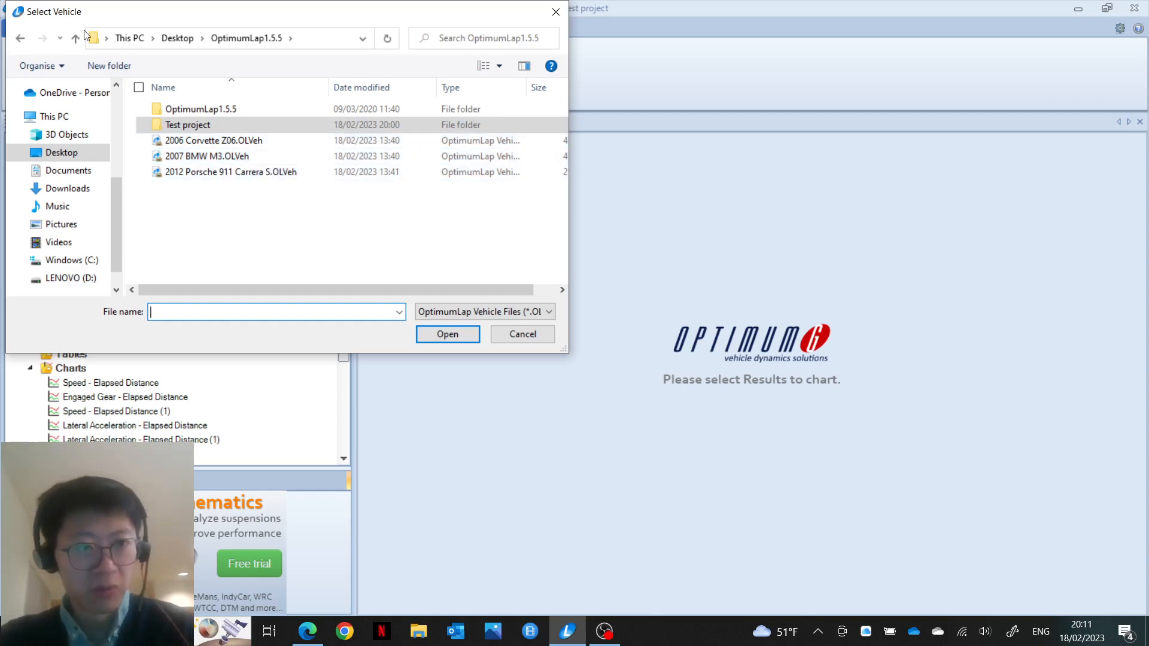
{"action": "left_click", "coordinate": [23, 39]}
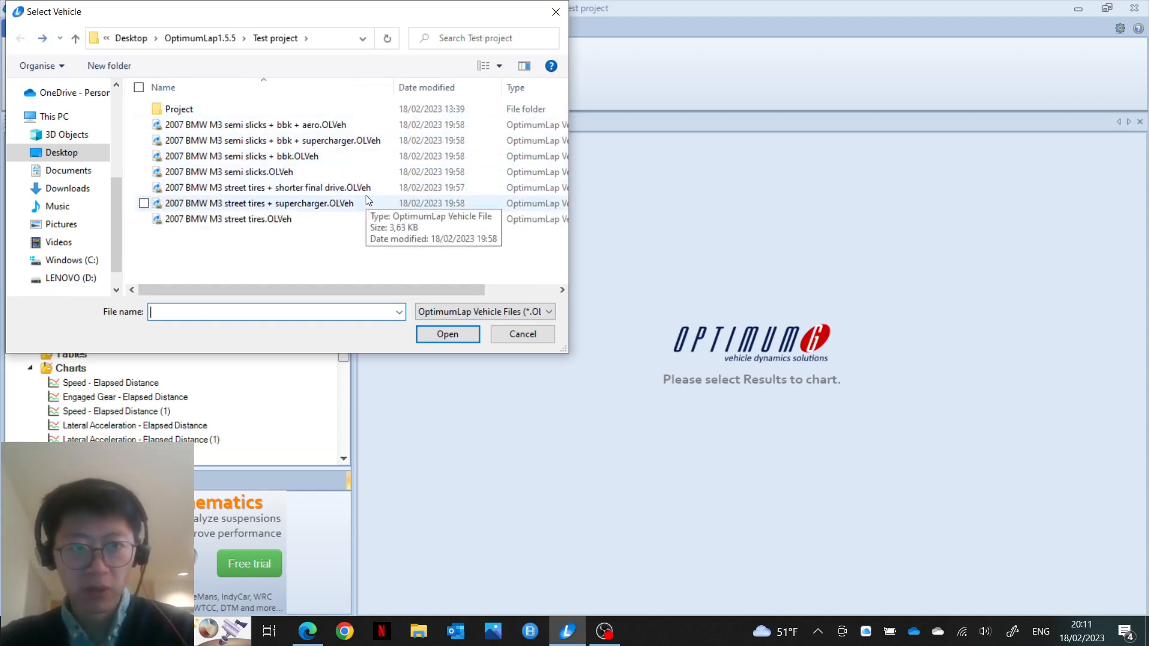
{"action": "left_click", "coordinate": [522, 333]}
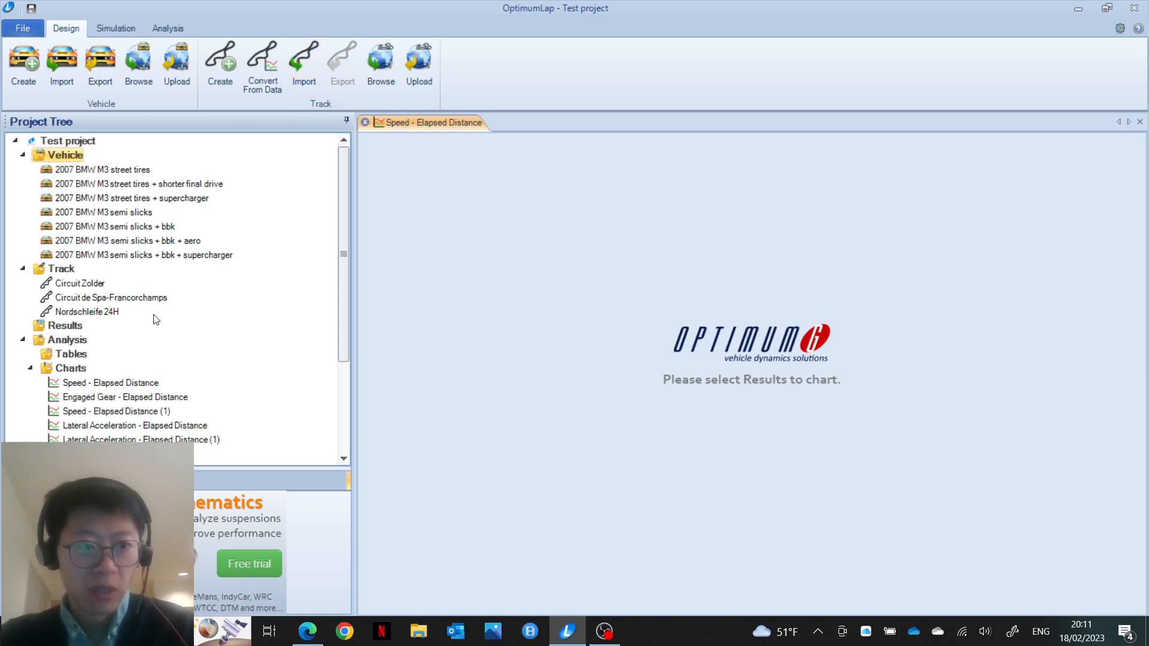
Step: Switch to the Simulation tools and preview the Simulate vehicle/track selection without running it
{"action": "left_click", "coordinate": [113, 27]}
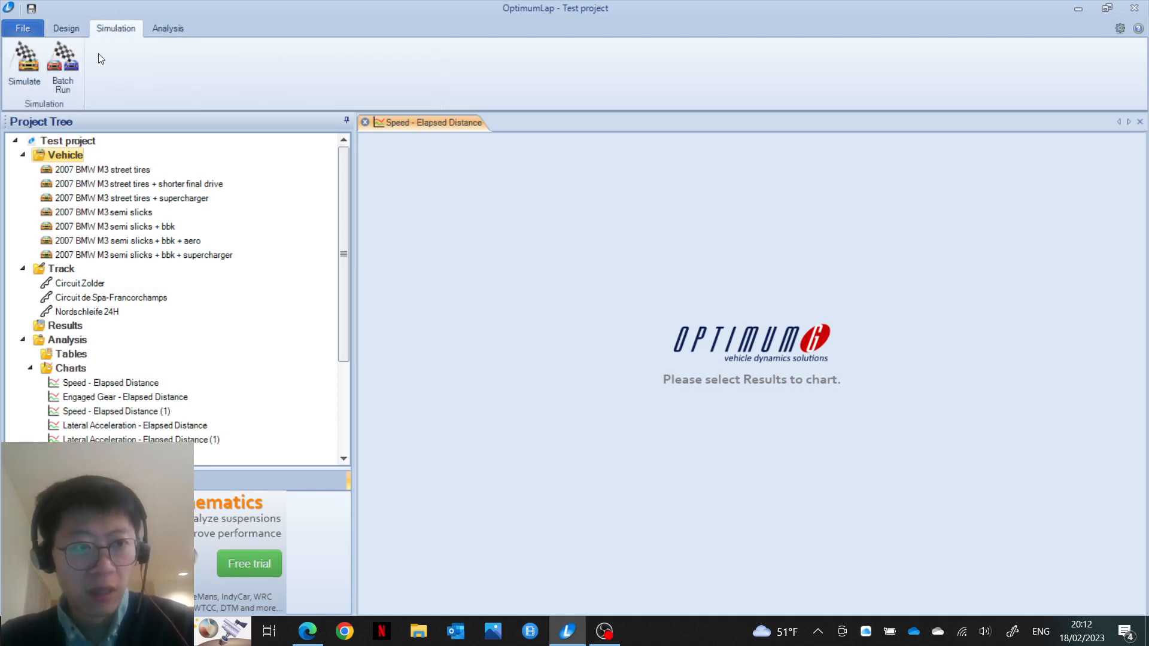
{"action": "left_click", "coordinate": [32, 66]}
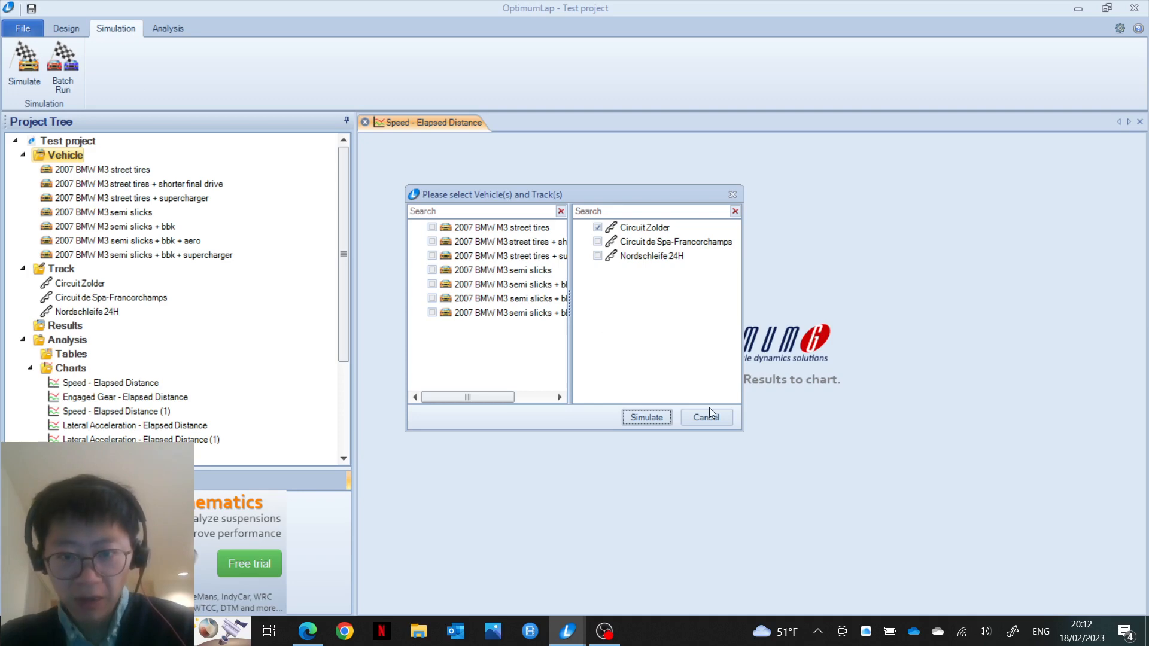
{"action": "left_click", "coordinate": [713, 415]}
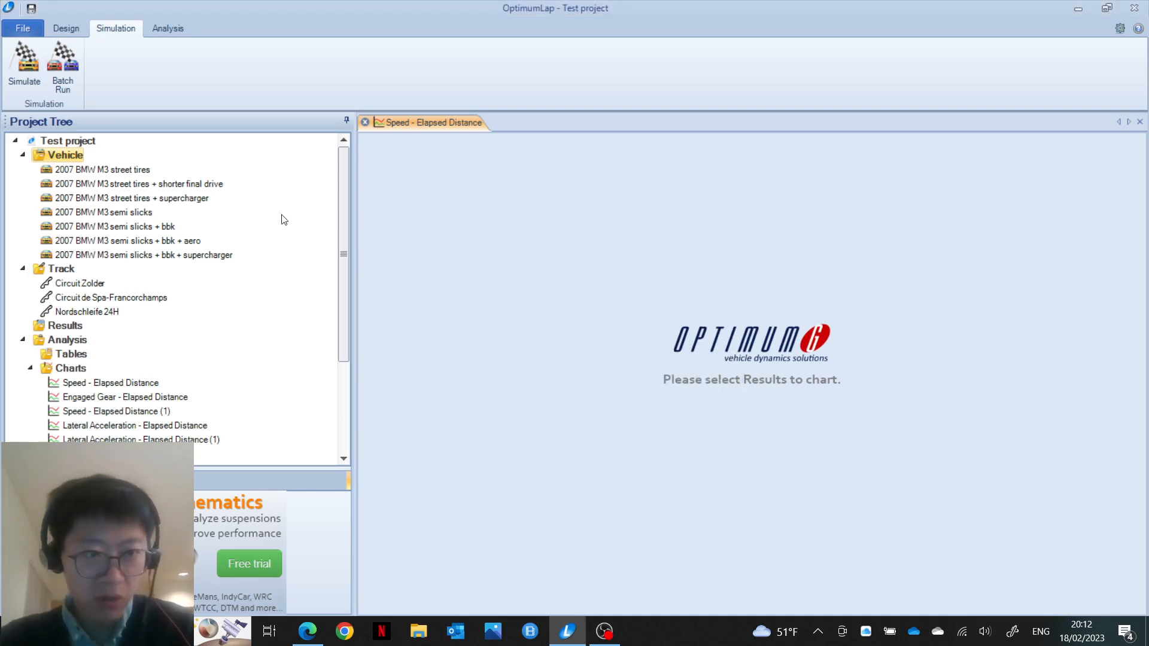
Step: Open the 2007 BMW M3 street tires setup, showing 400 N.m torque and 407 hp
{"action": "double_click", "coordinate": [128, 173]}
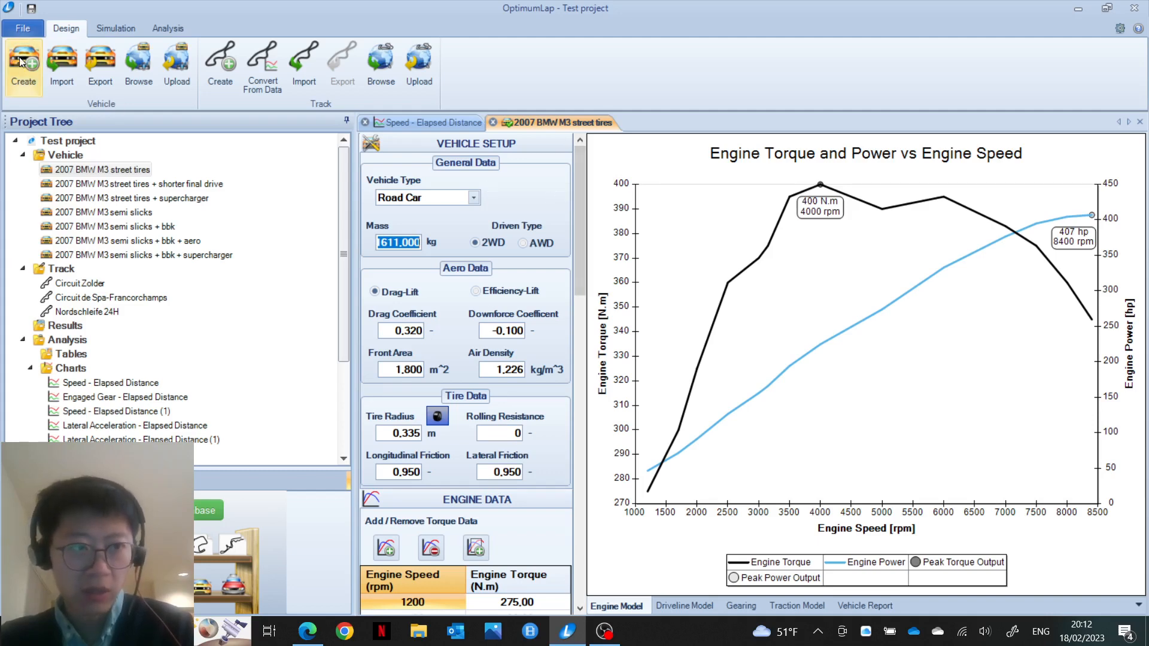
Step: Import 2007 BMW M3.OLVeh from the OptimumLap1.5.5 folder and open its setup
{"action": "left_click", "coordinate": [70, 74]}
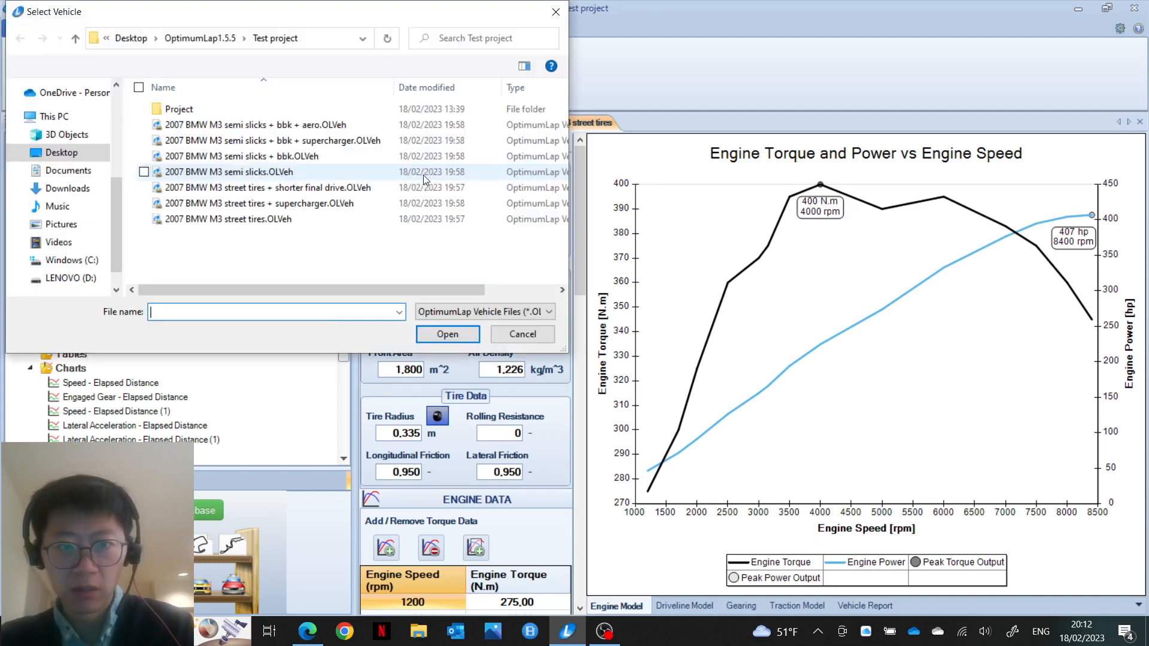
{"action": "left_click", "coordinate": [214, 38]}
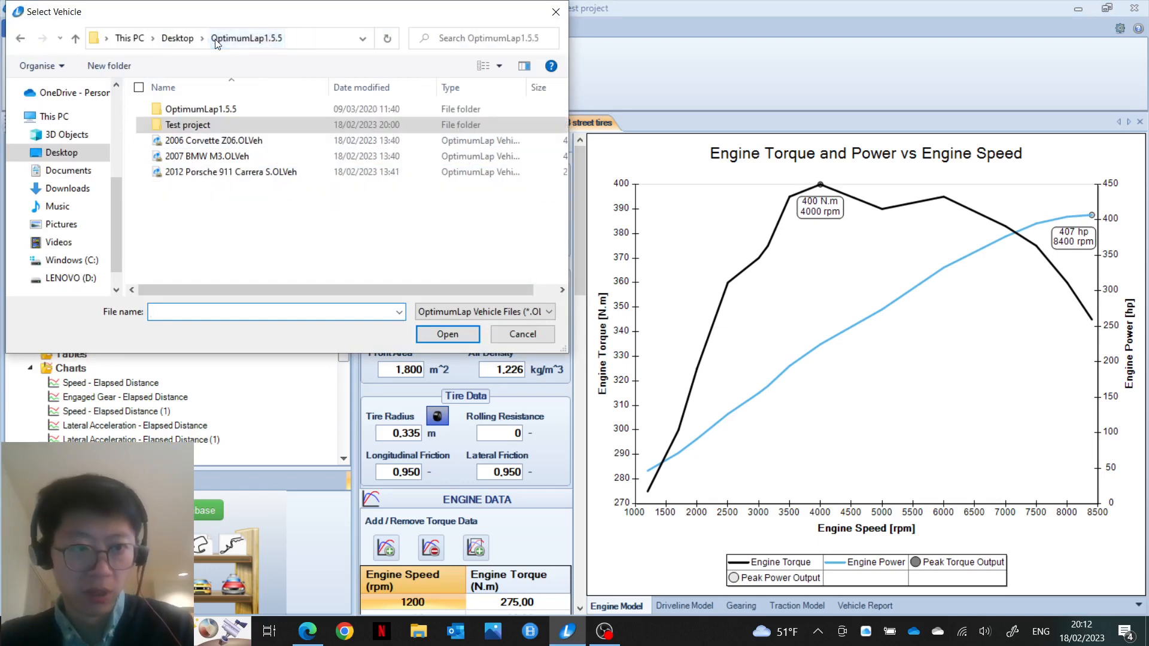
{"action": "double_click", "coordinate": [206, 153]}
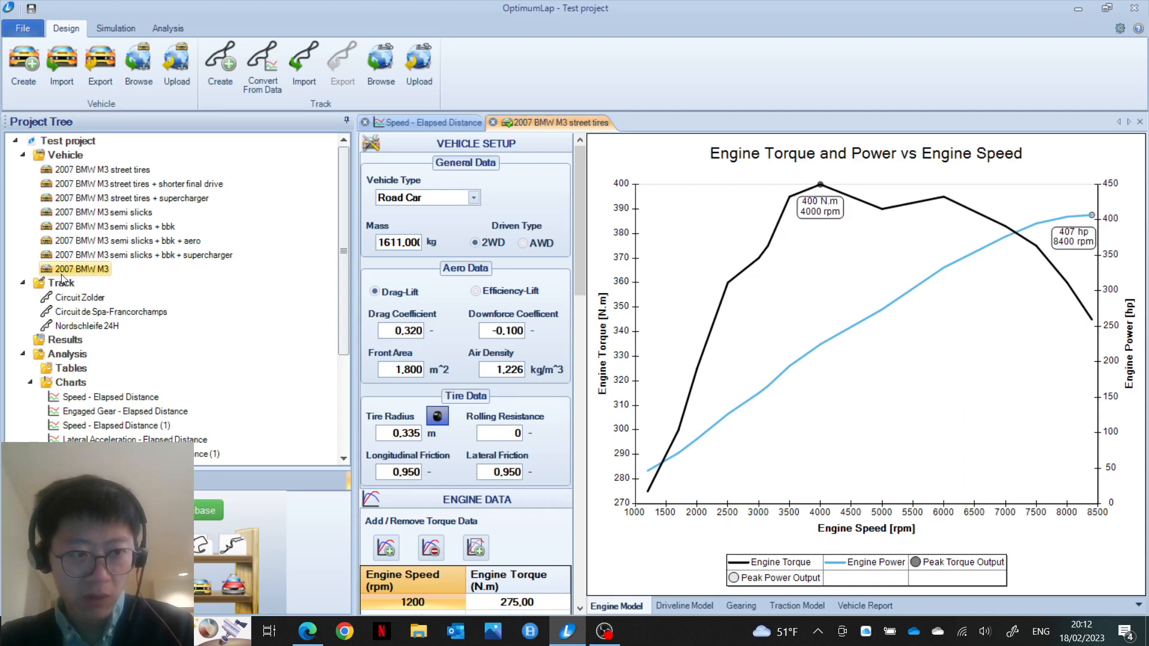
{"action": "double_click", "coordinate": [66, 269]}
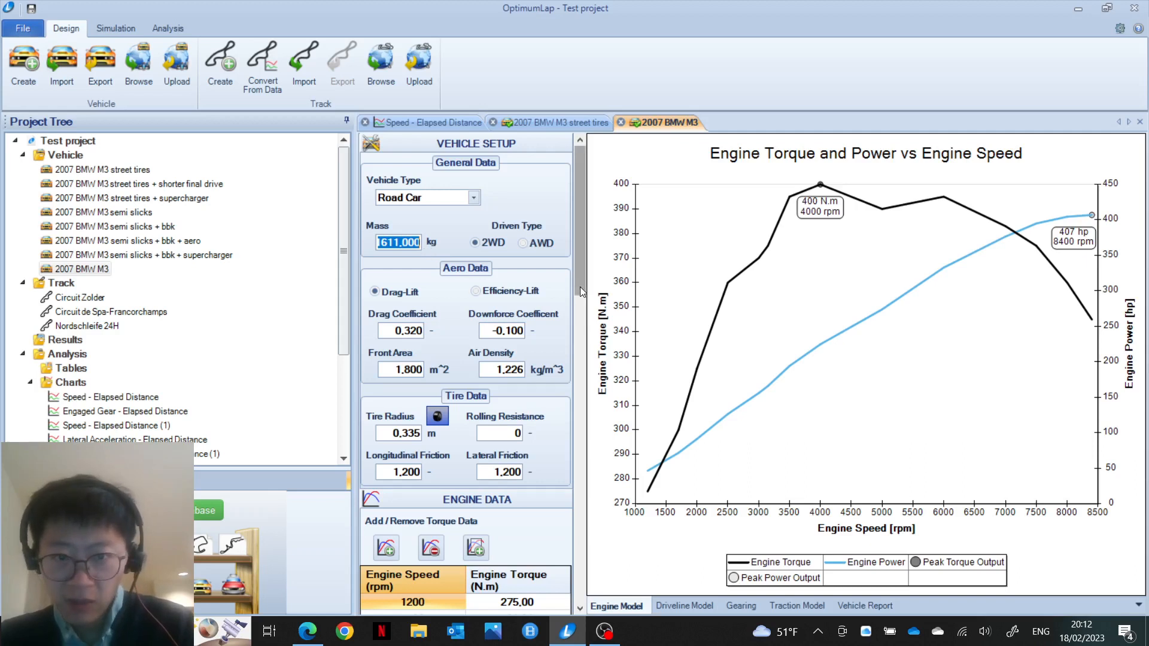
{"action": "left_click_drag", "start_coordinate": [580, 285], "coordinate": [562, 644]}
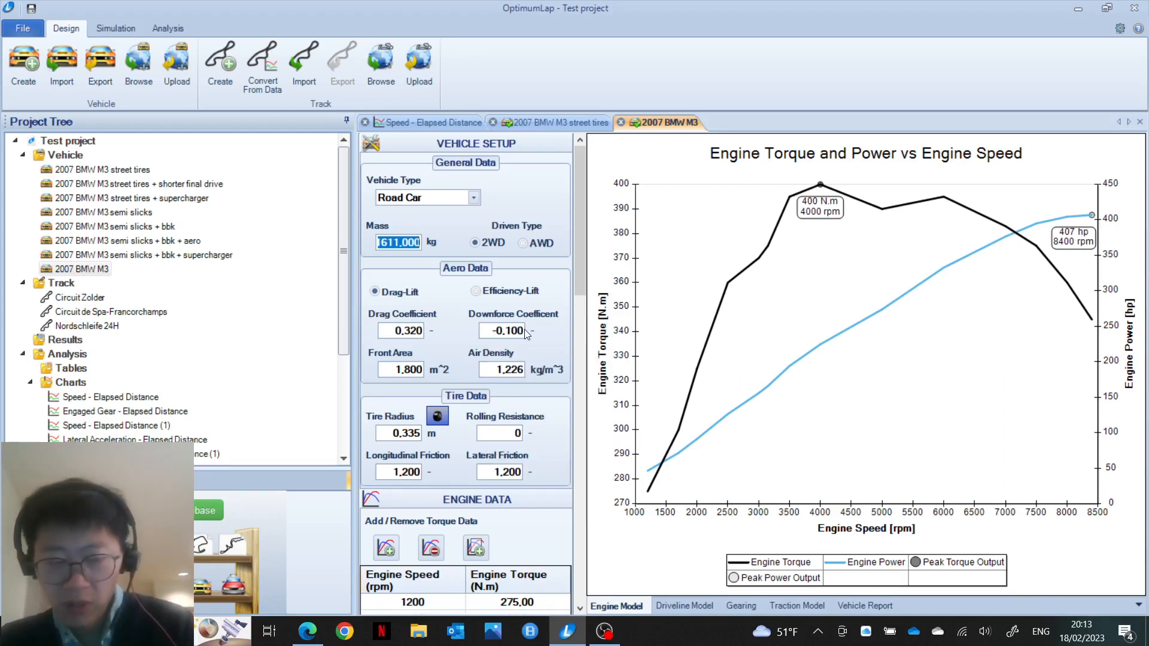
{"action": "mouse_move", "coordinate": [523, 329]}
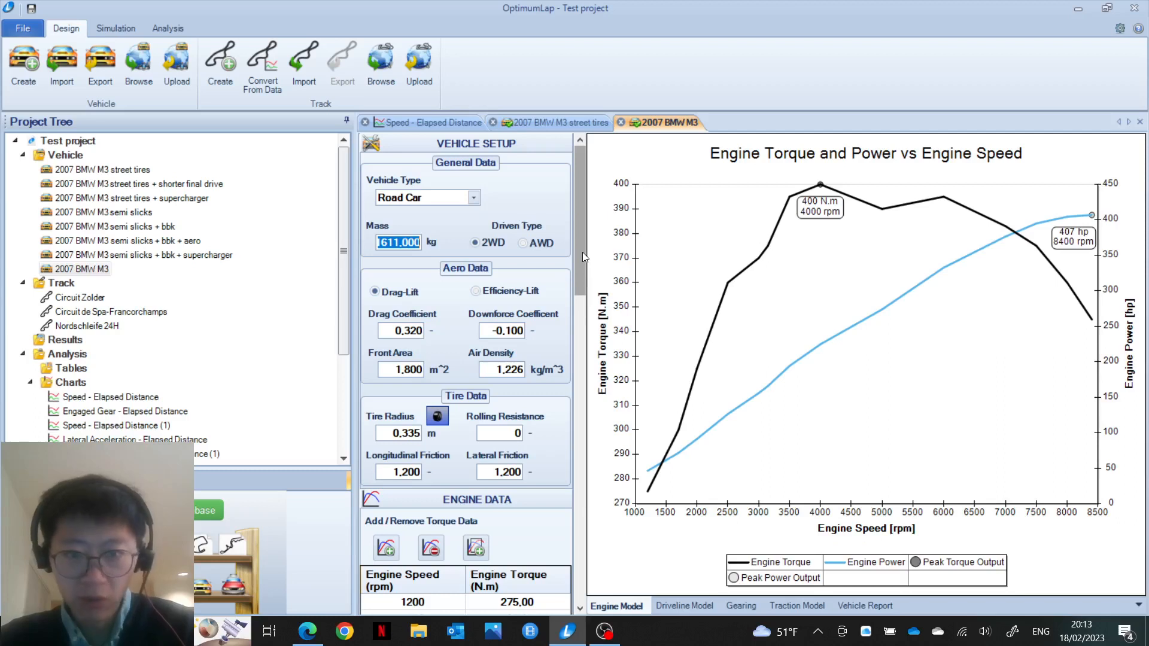
Step: Scroll the 2007 BMW M3 setup down to the Engine Data torque table (1200–8400 rpm)
{"action": "left_click_drag", "start_coordinate": [580, 251], "coordinate": [579, 332]}
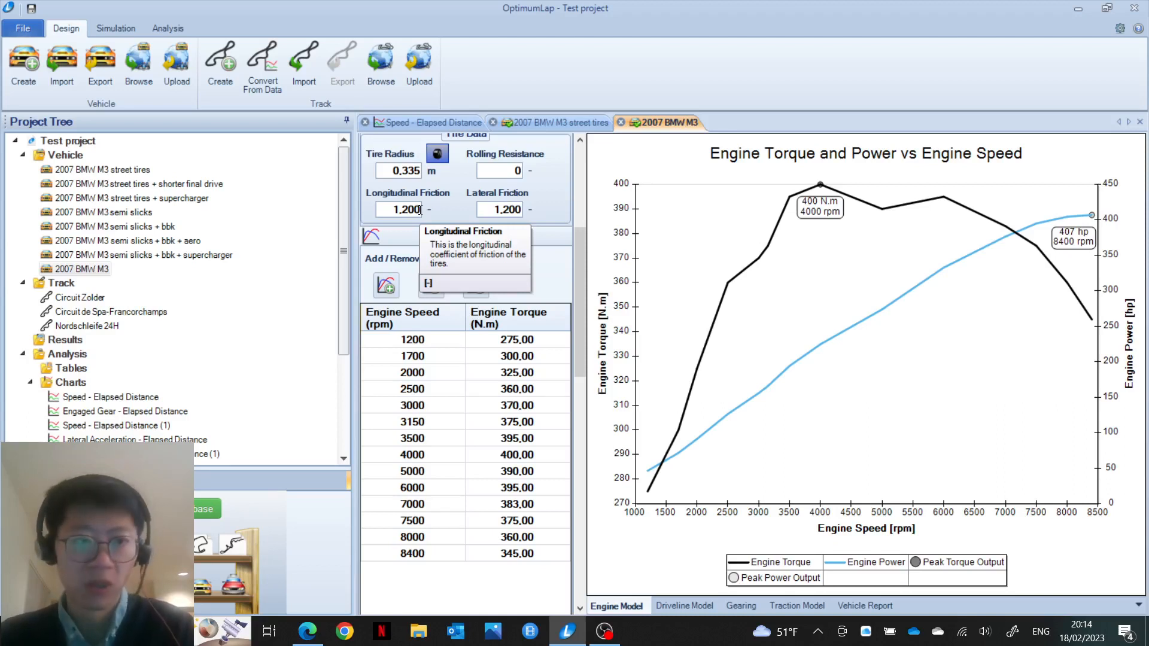
Step: Reopen the street tires M3 and show its sequential six-gear ratios (4.055–0.872) and 3.678 final drive
{"action": "double_click", "coordinate": [129, 172]}
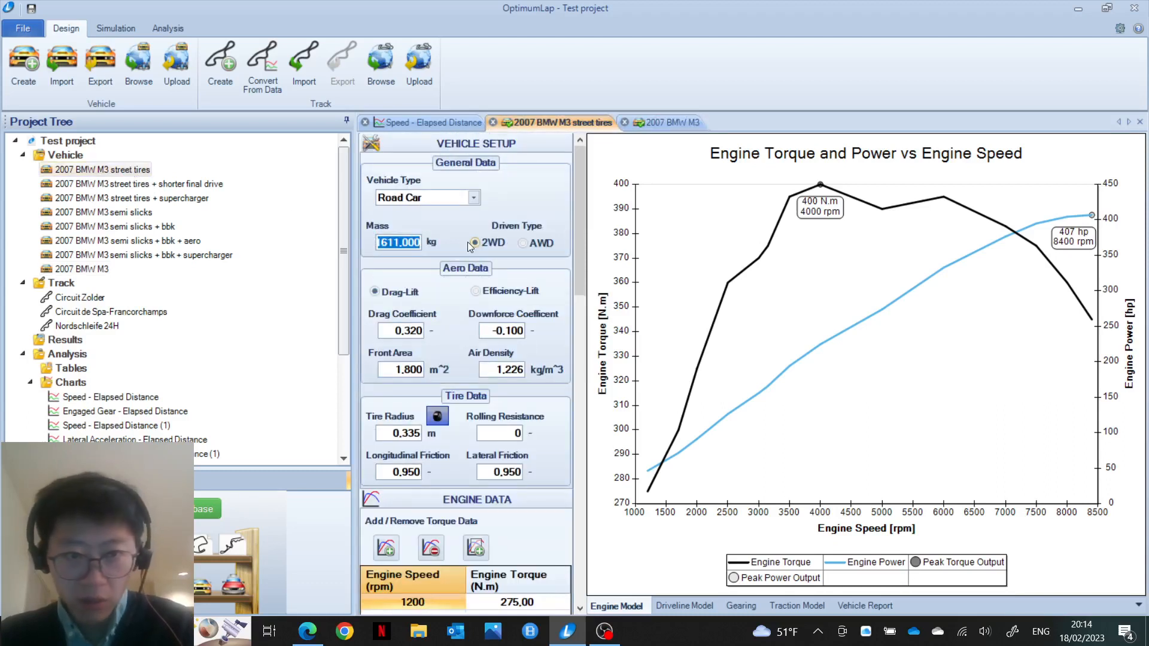
{"action": "left_click_drag", "start_coordinate": [579, 245], "coordinate": [584, 295]}
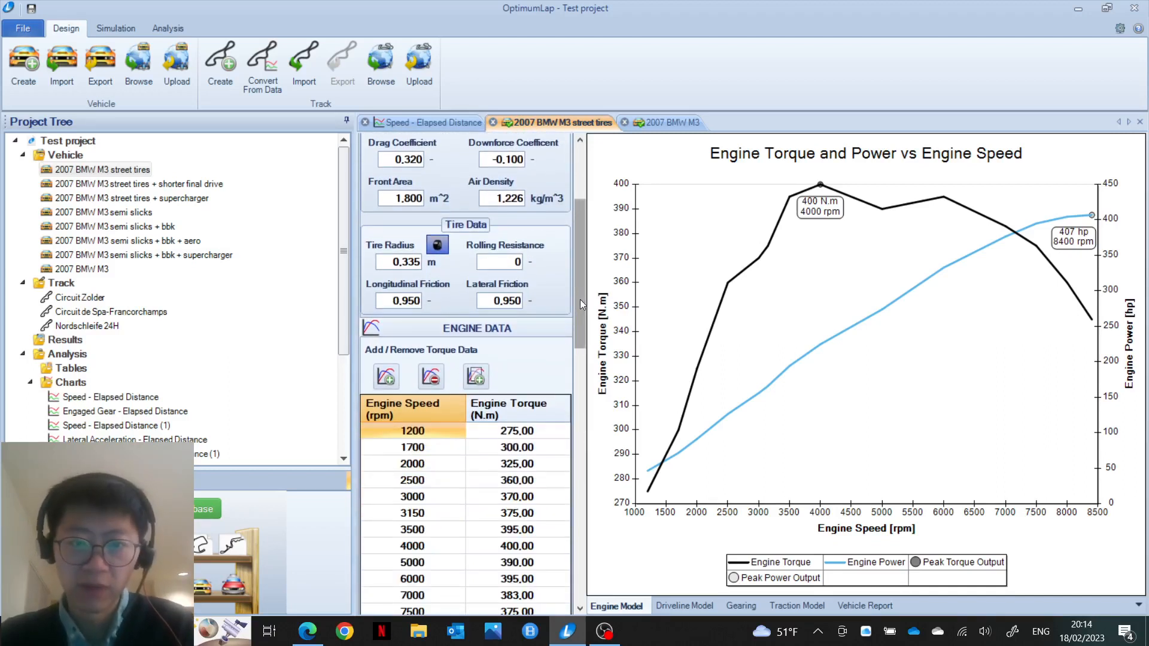
{"action": "left_click_drag", "start_coordinate": [580, 299], "coordinate": [579, 473]}
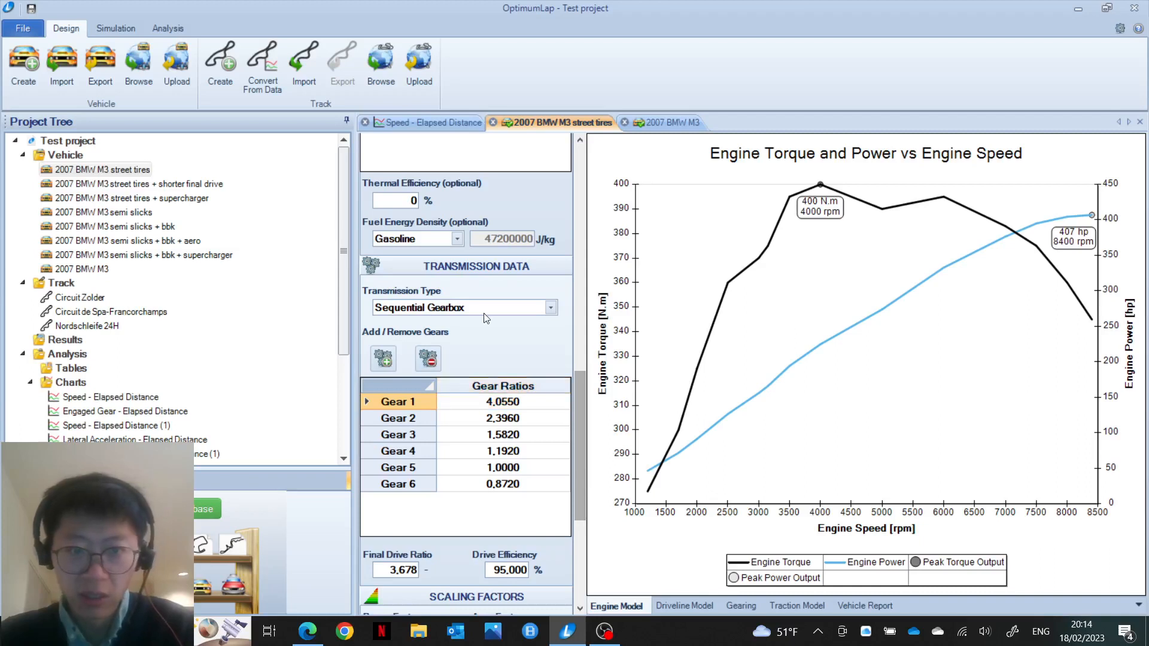
{"action": "left_click", "coordinate": [552, 308]}
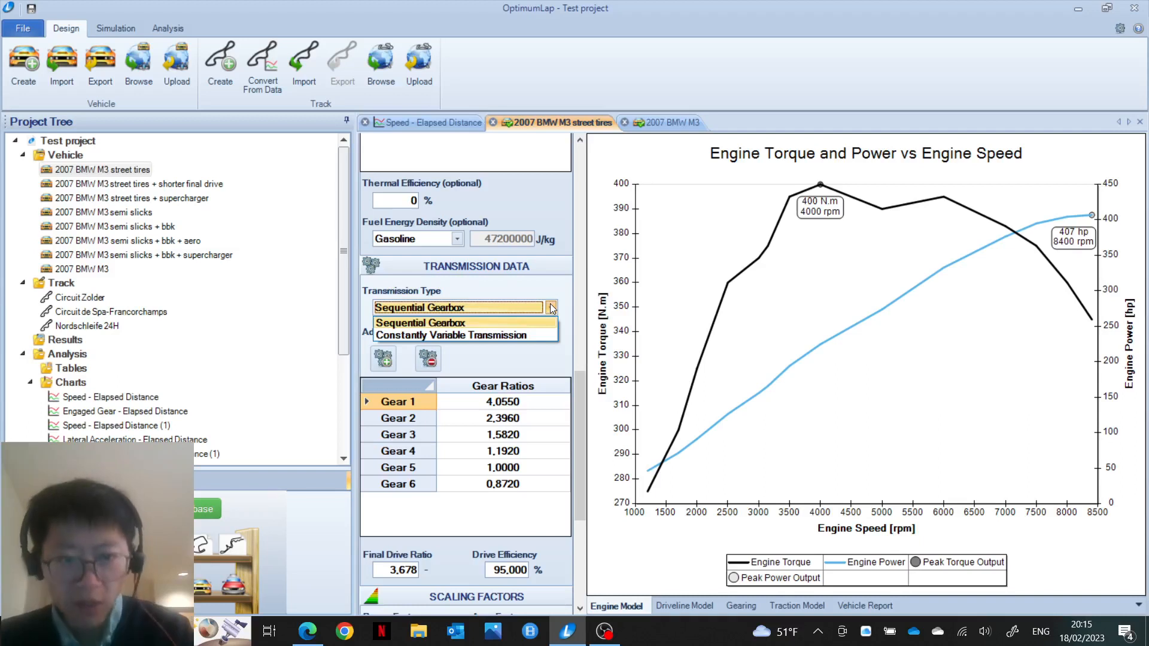
{"action": "left_click", "coordinate": [552, 308]}
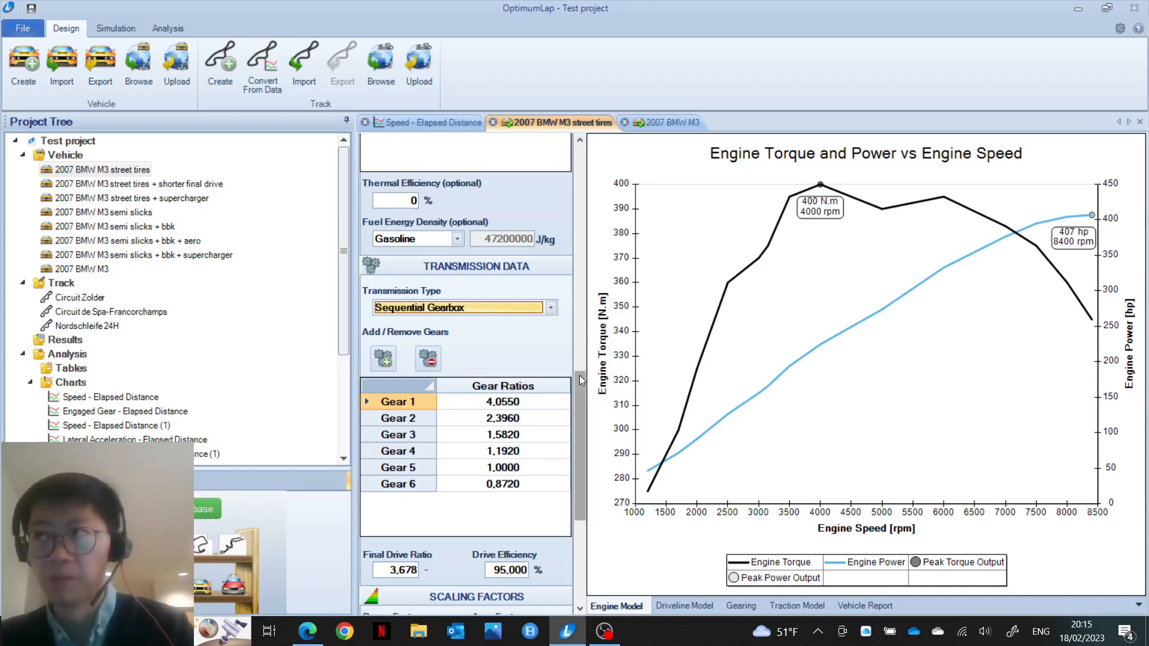
{"action": "left_click_drag", "start_coordinate": [579, 397], "coordinate": [585, 485]}
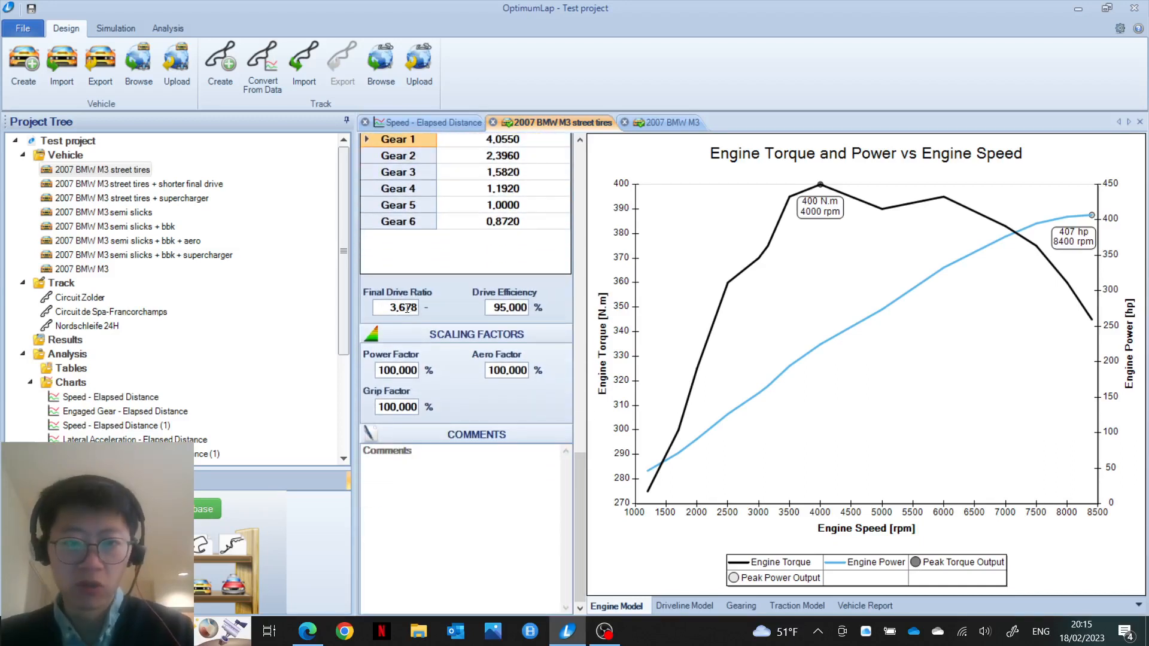
{"action": "mouse_move", "coordinate": [417, 307]}
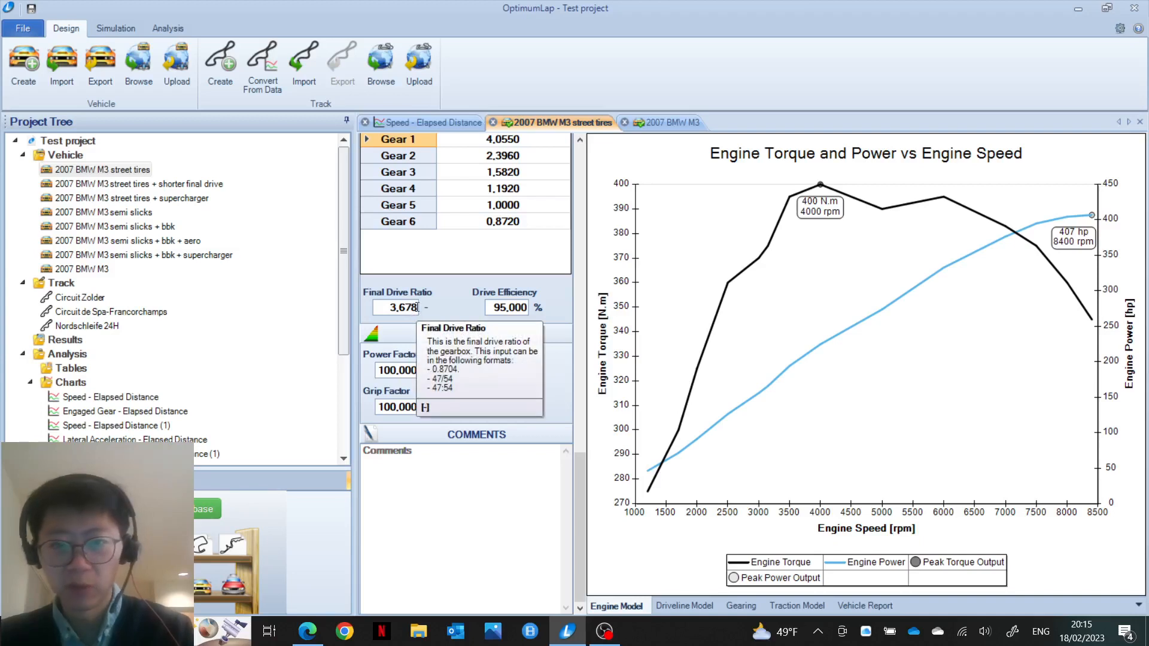
{"action": "mouse_move", "coordinate": [503, 312]}
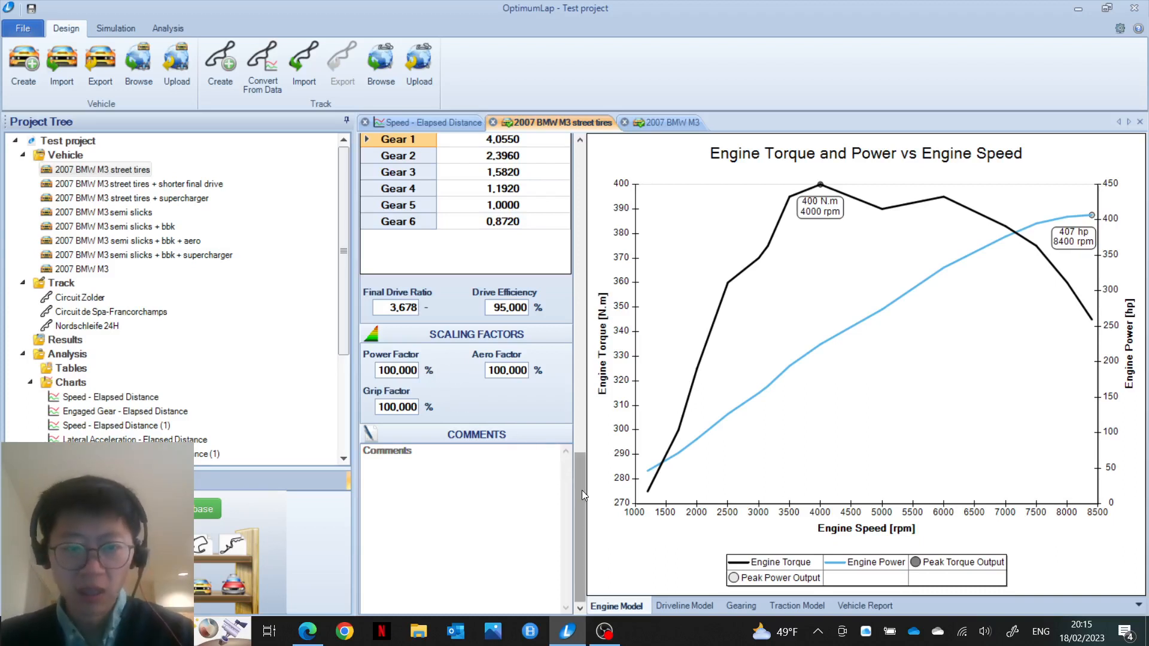
{"action": "left_click_drag", "start_coordinate": [581, 490], "coordinate": [577, 149]}
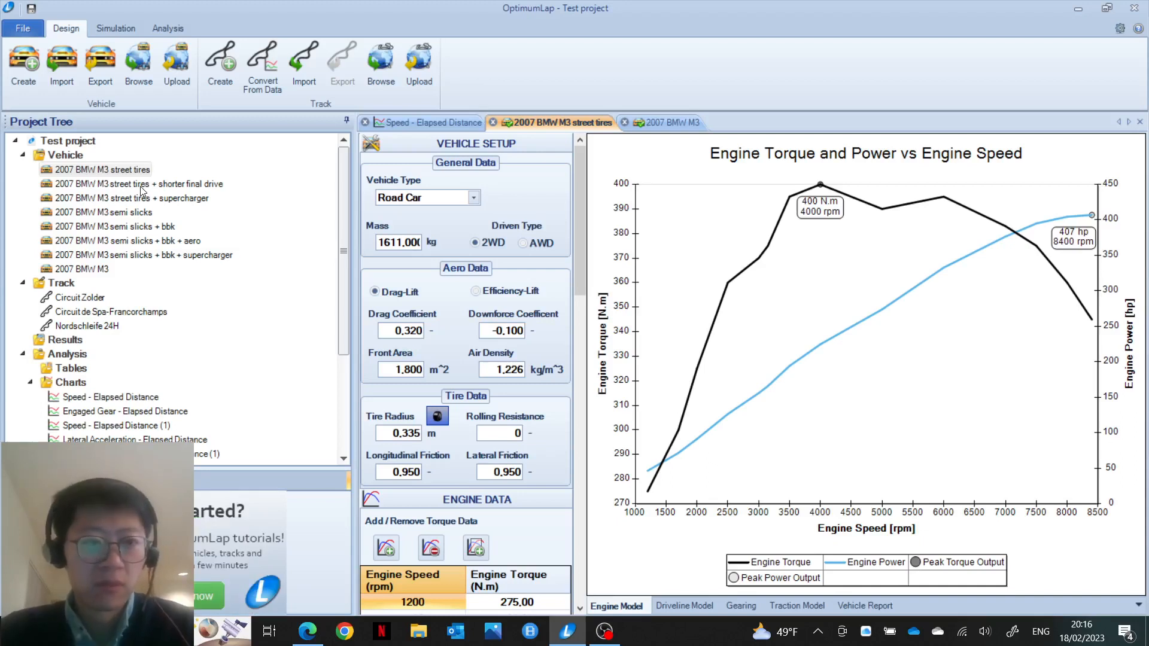
Step: Check the shorter final drive M3's 4,100 final drive, then open the supercharger variant (600 N.m, 610 hp)
{"action": "double_click", "coordinate": [140, 187]}
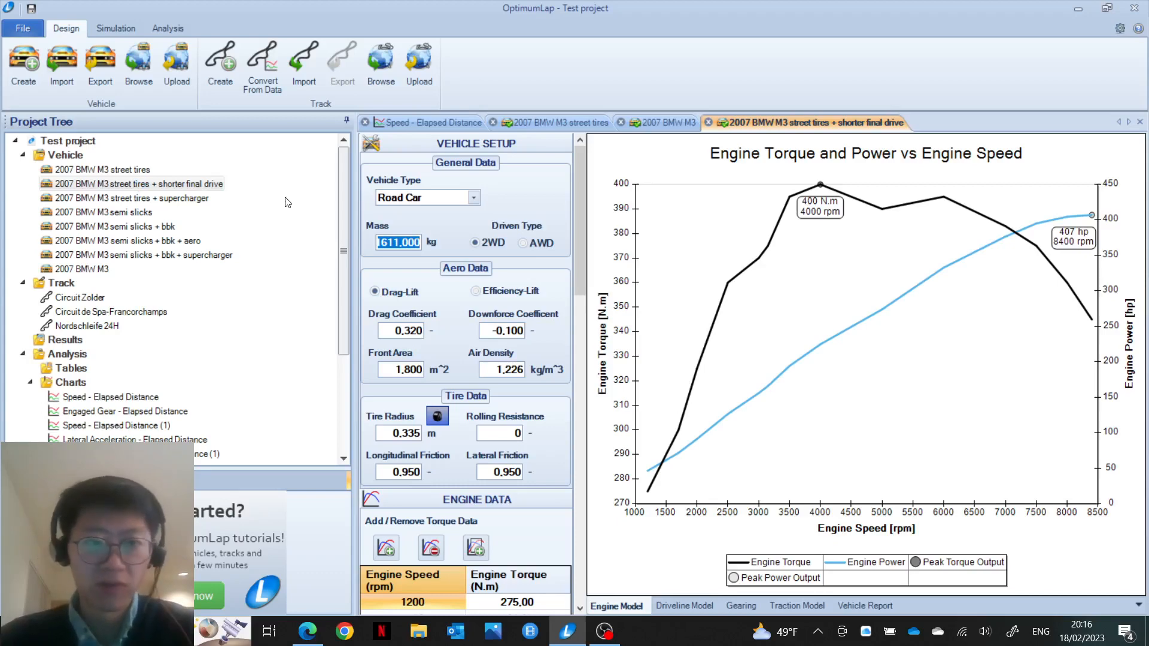
{"action": "left_click_drag", "start_coordinate": [583, 202], "coordinate": [586, 337]}
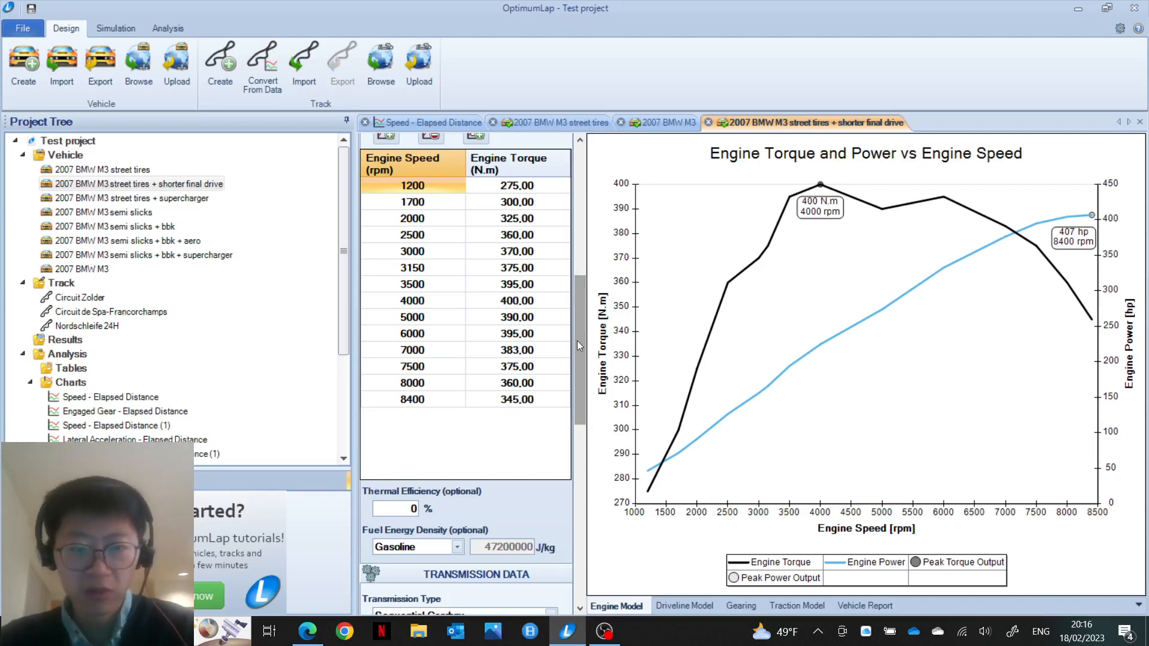
{"action": "left_click_drag", "start_coordinate": [577, 340], "coordinate": [569, 446]}
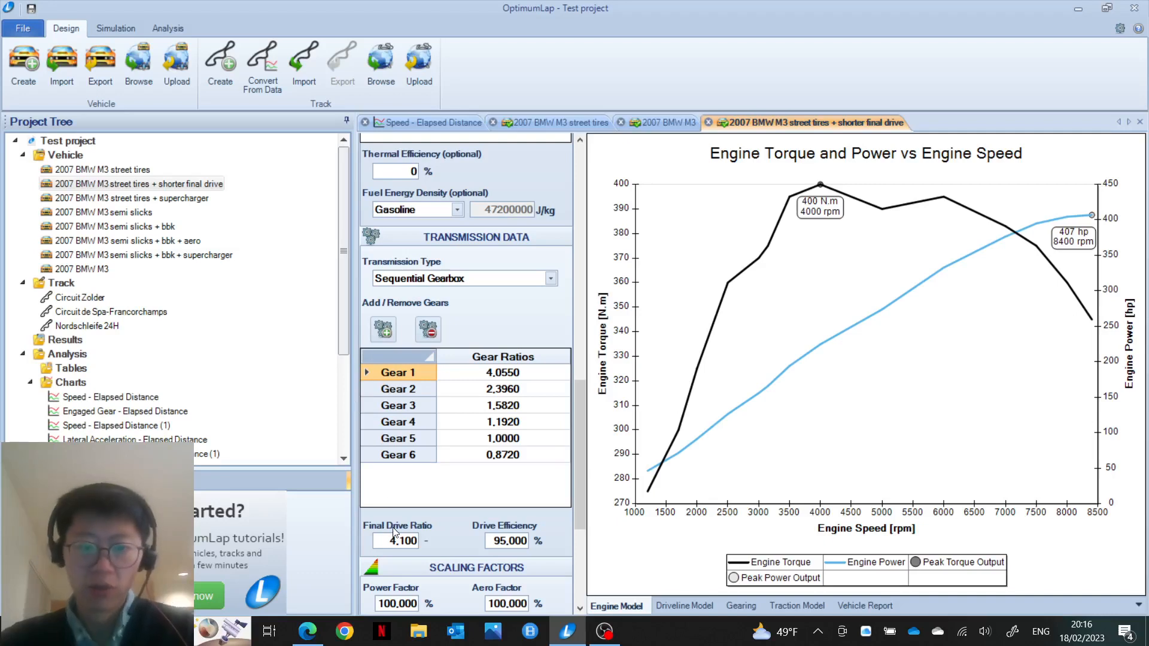
{"action": "double_click", "coordinate": [189, 200]}
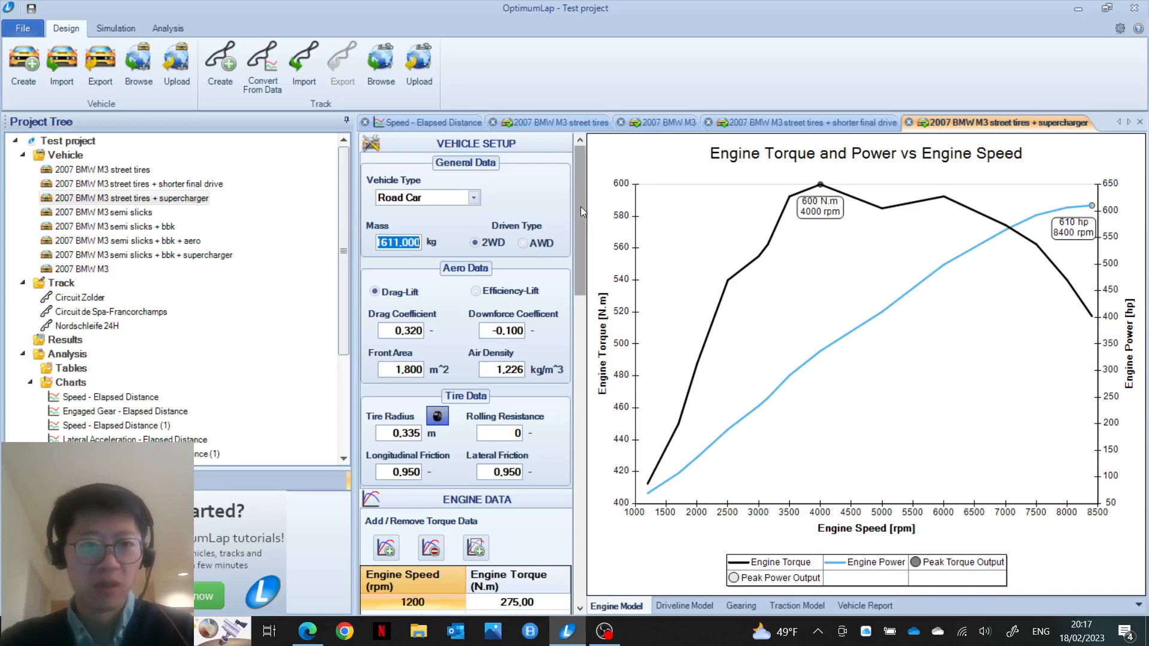
{"action": "mouse_move", "coordinate": [581, 206]}
{"action": "left_mouse_down"}
{"action": "mouse_move", "coordinate": [580, 326]}
{"action": "mouse_move", "coordinate": [603, 492]}
{"action": "left_mouse_up"}
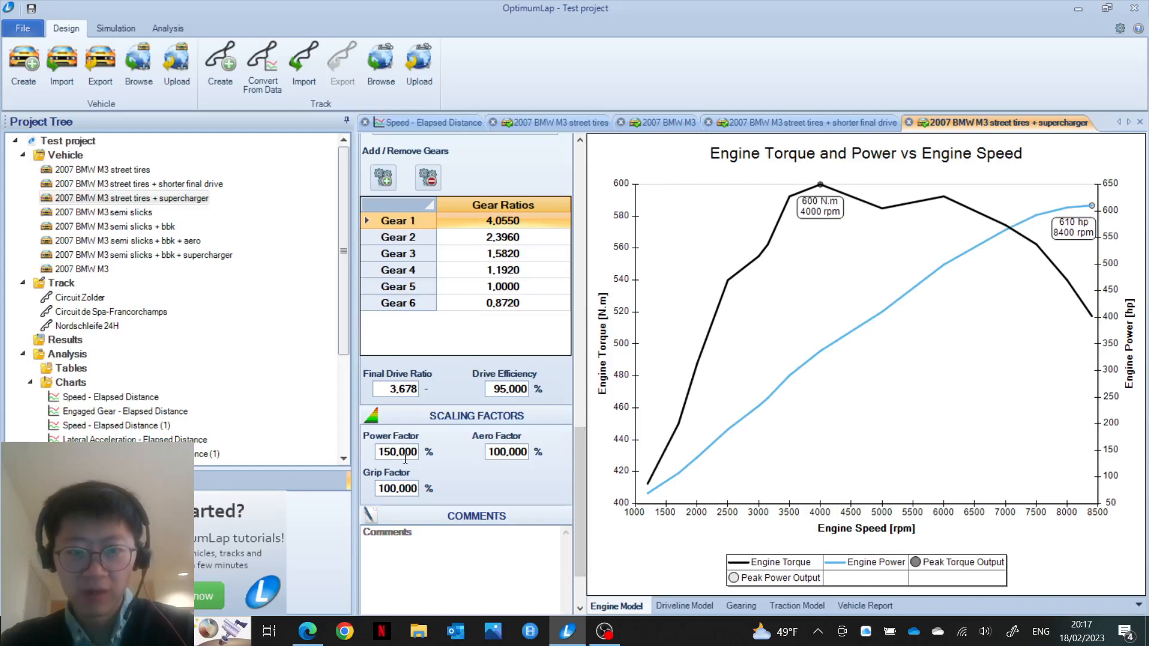
{"action": "left_click_drag", "start_coordinate": [579, 479], "coordinate": [579, 235]}
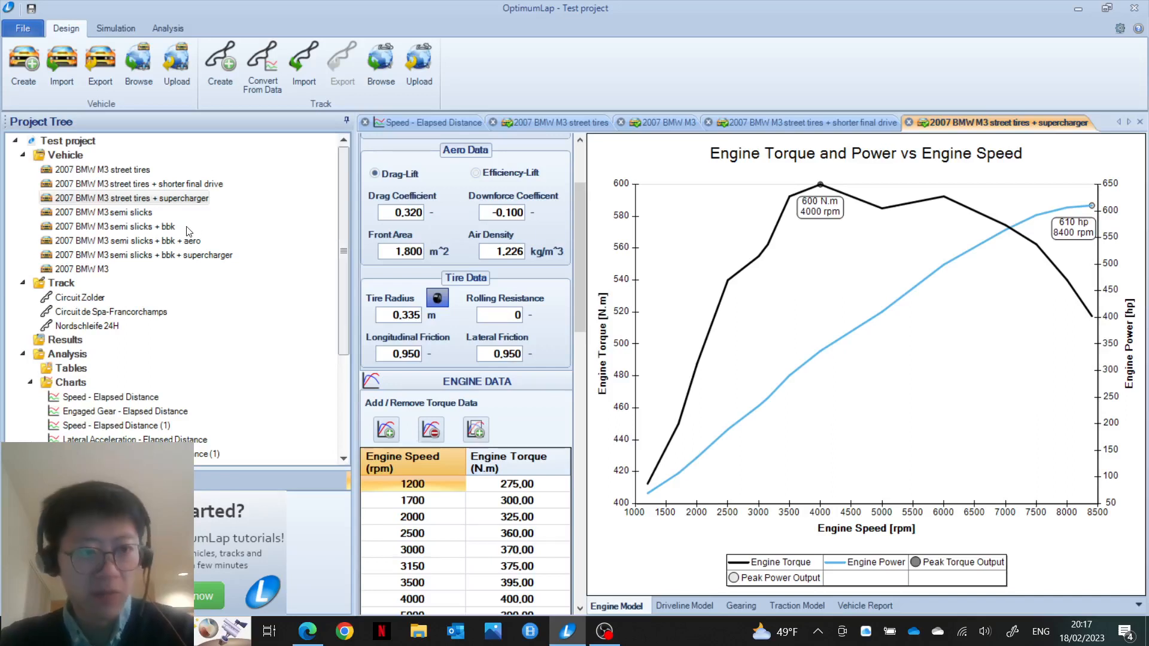
Step: Review the semi slicks M3 setup, then open the semi slicks + bbk variant (400 N.m, 407 hp)
{"action": "double_click", "coordinate": [137, 213]}
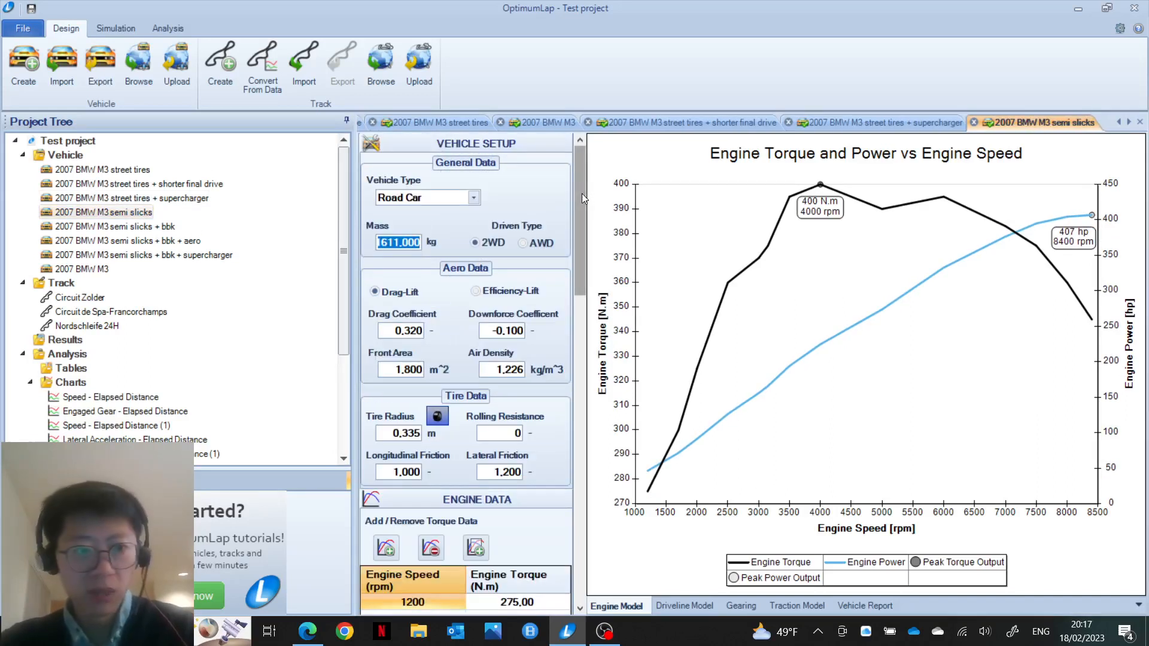
{"action": "left_click_drag", "start_coordinate": [582, 192], "coordinate": [578, 254]}
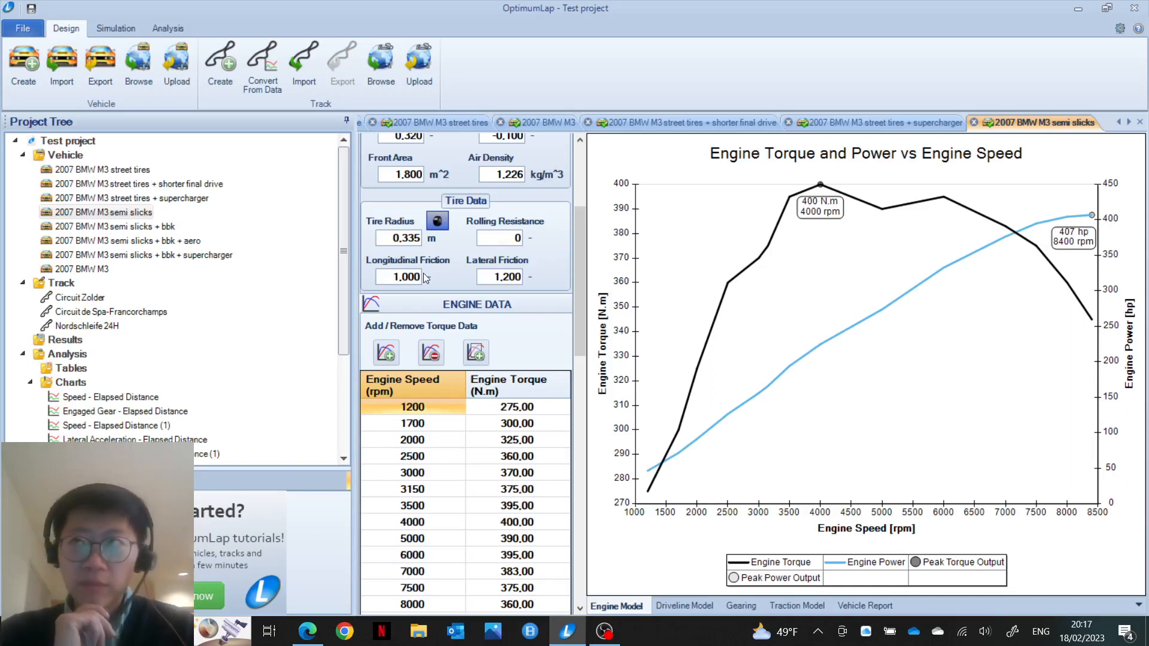
{"action": "double_click", "coordinate": [164, 227]}
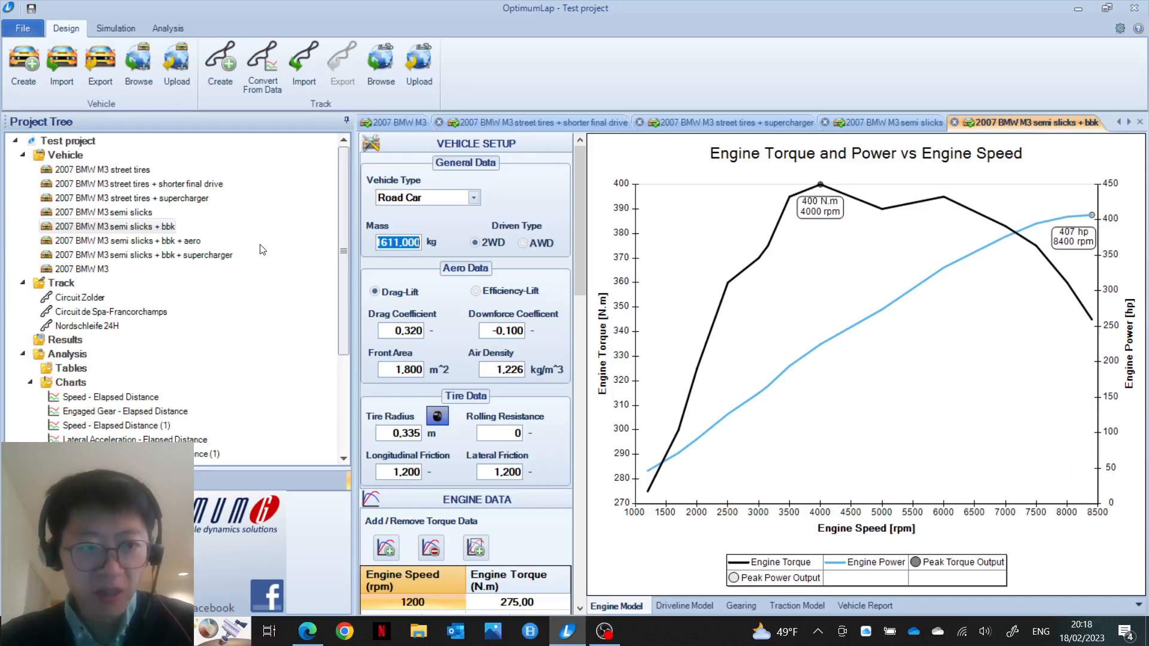
Step: Check the bbk + aero M3's 0,100 downforce coefficient, then open the bbk + supercharger variant
{"action": "double_click", "coordinate": [183, 239]}
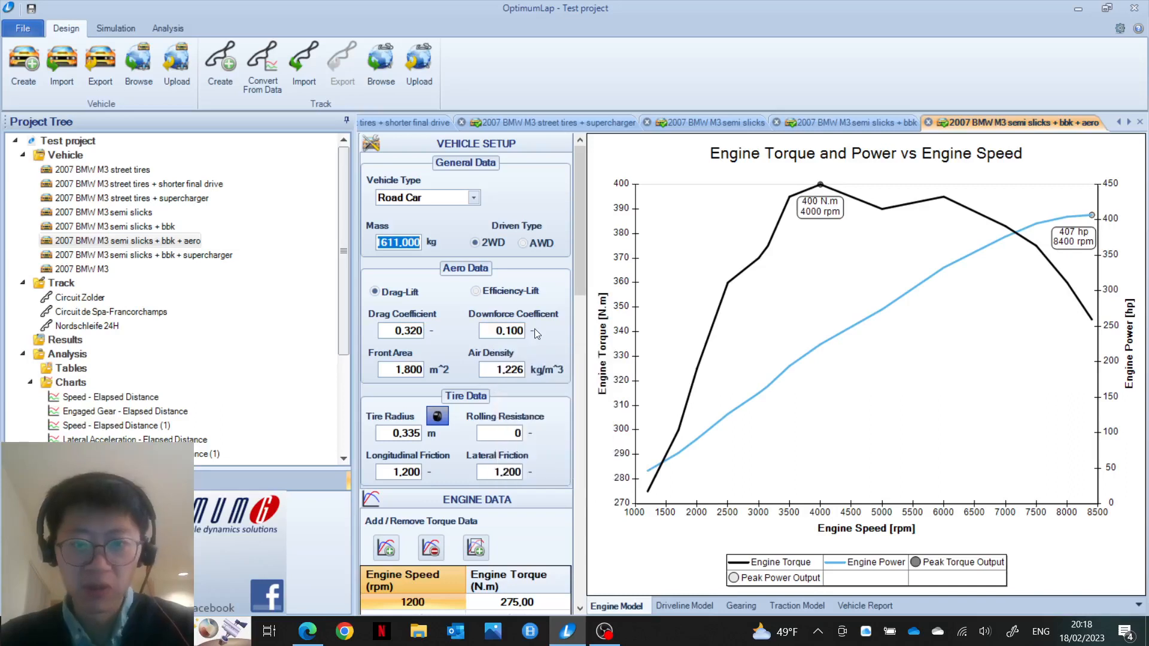
{"action": "mouse_move", "coordinate": [500, 330]}
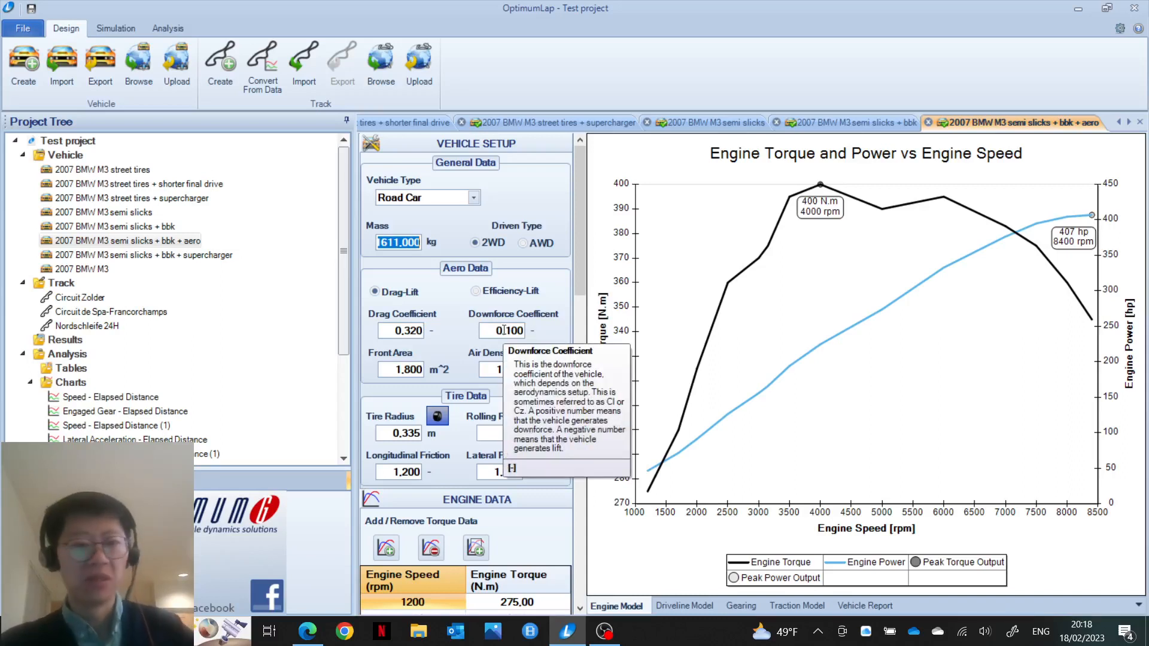
{"action": "double_click", "coordinate": [218, 256]}
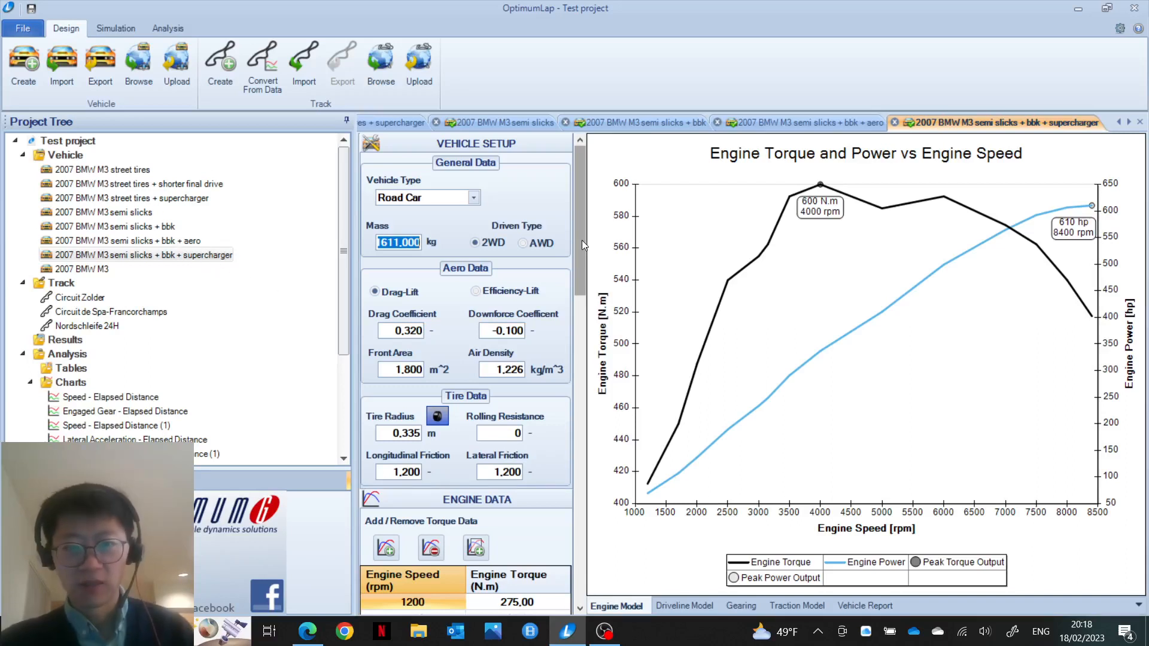
{"action": "left_click_drag", "start_coordinate": [582, 239], "coordinate": [576, 311]}
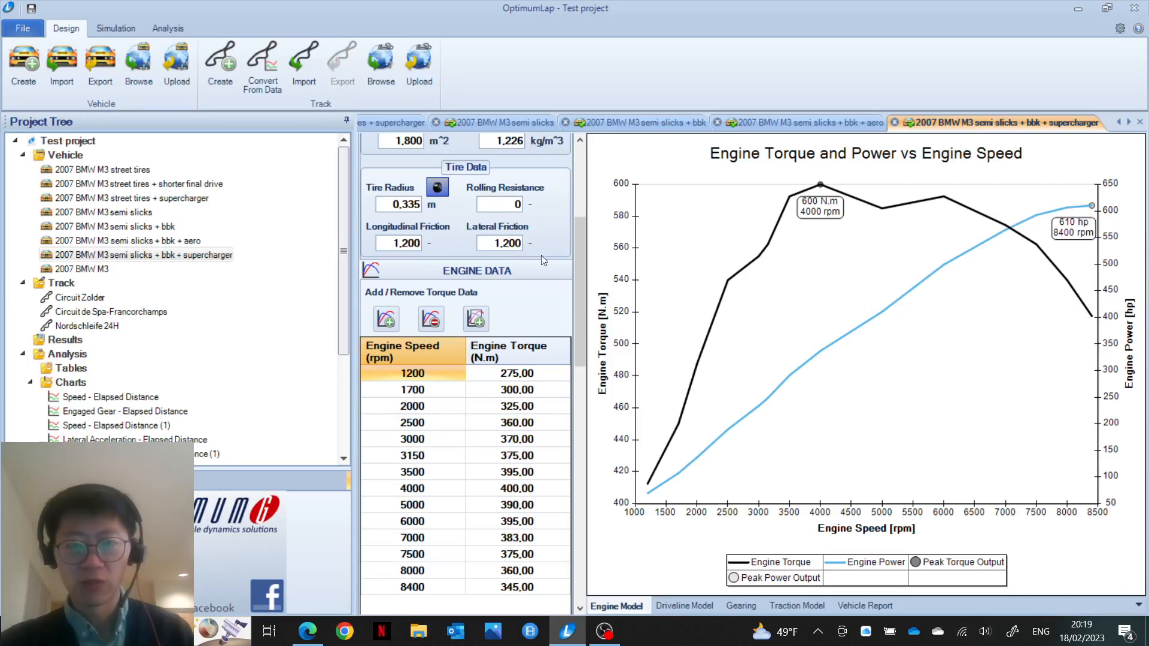
{"action": "left_click_drag", "start_coordinate": [576, 268], "coordinate": [594, 486]}
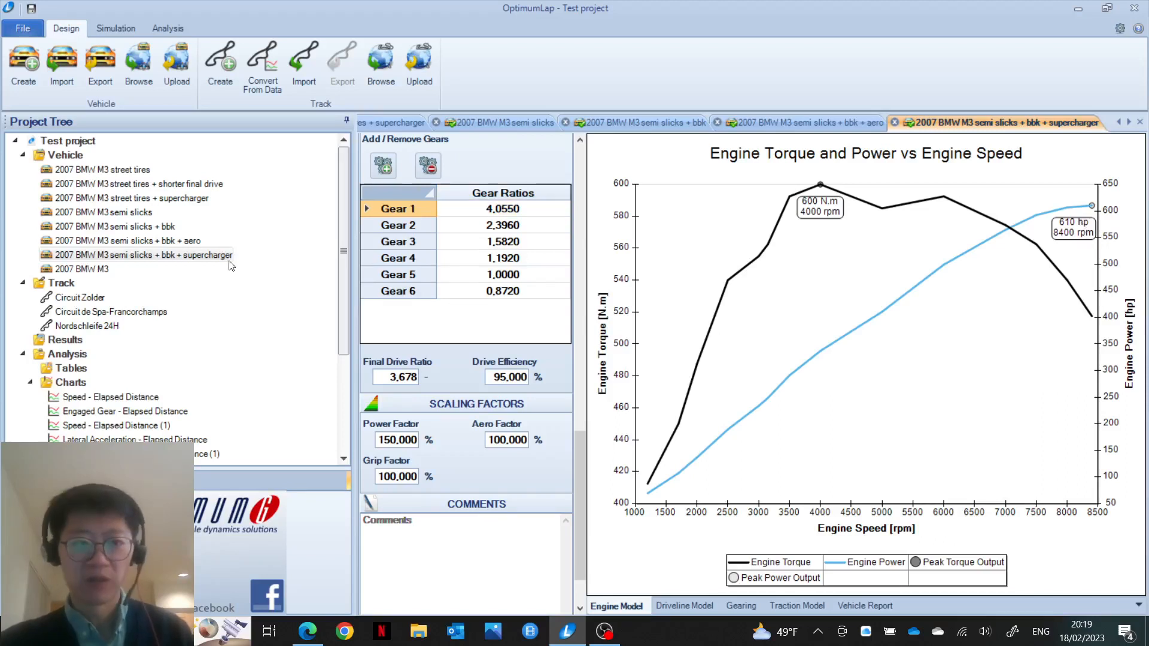
Step: Delete the plain 2007 BMW M3 vehicle from the Test project and confirm the removal
{"action": "right_click", "coordinate": [84, 268]}
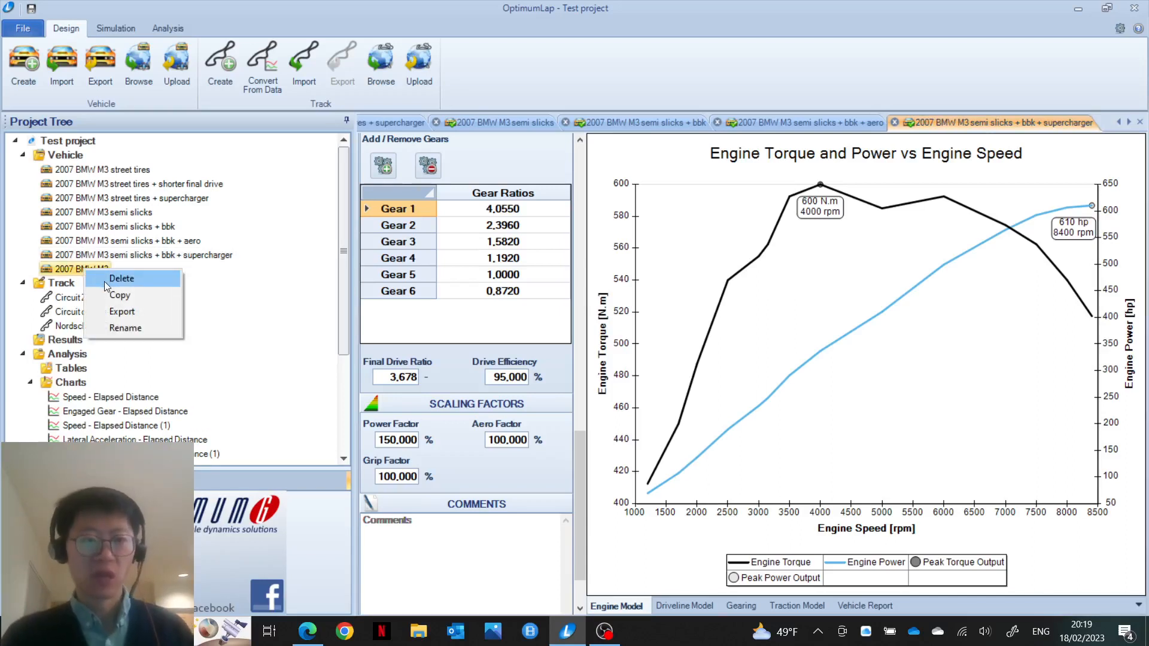
{"action": "left_click", "coordinate": [105, 279]}
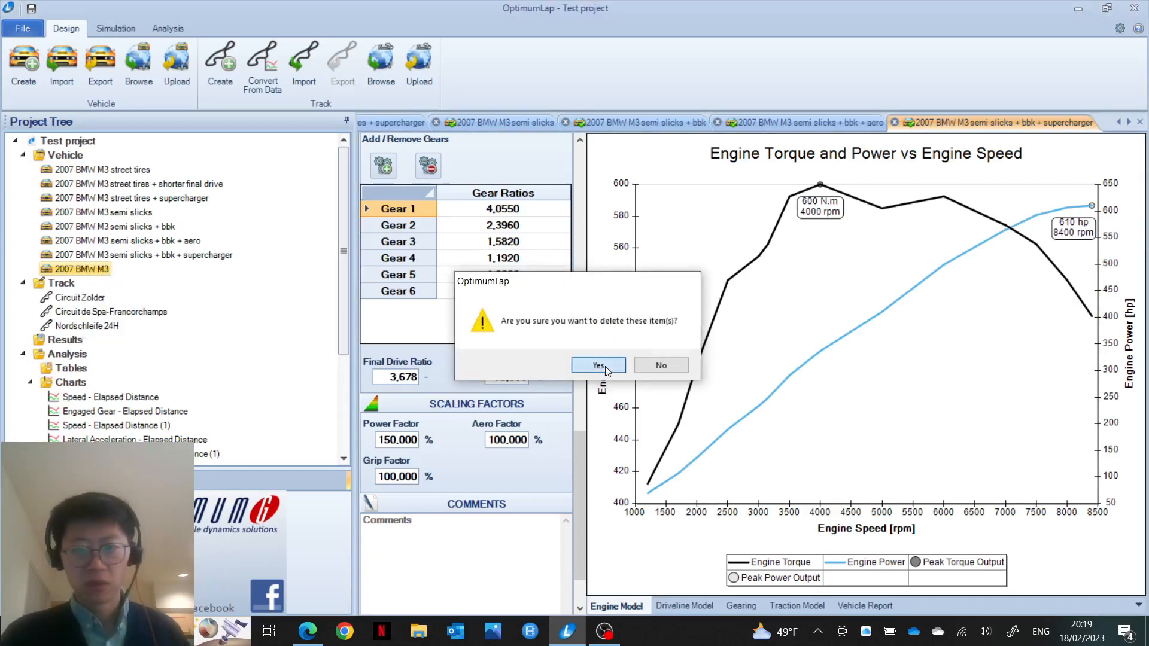
{"action": "left_click", "coordinate": [599, 365]}
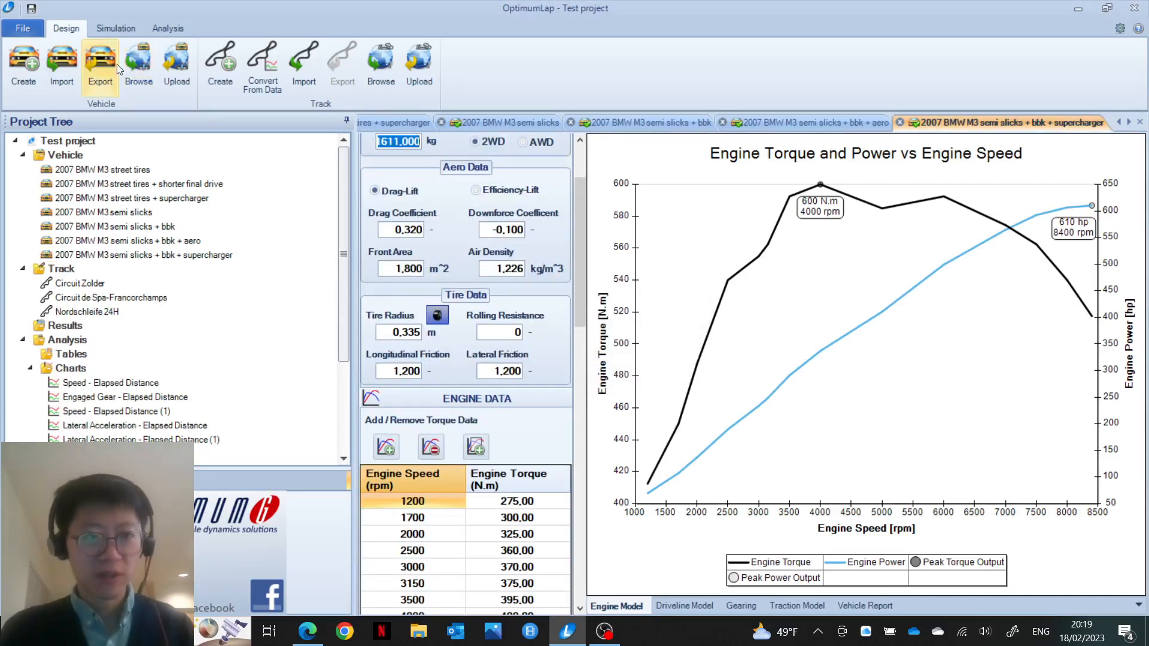
Step: Simulate all seven M3 variants on Circuit Zolder, producing lap times from 120,76 to 107,09
{"action": "left_click", "coordinate": [104, 33]}
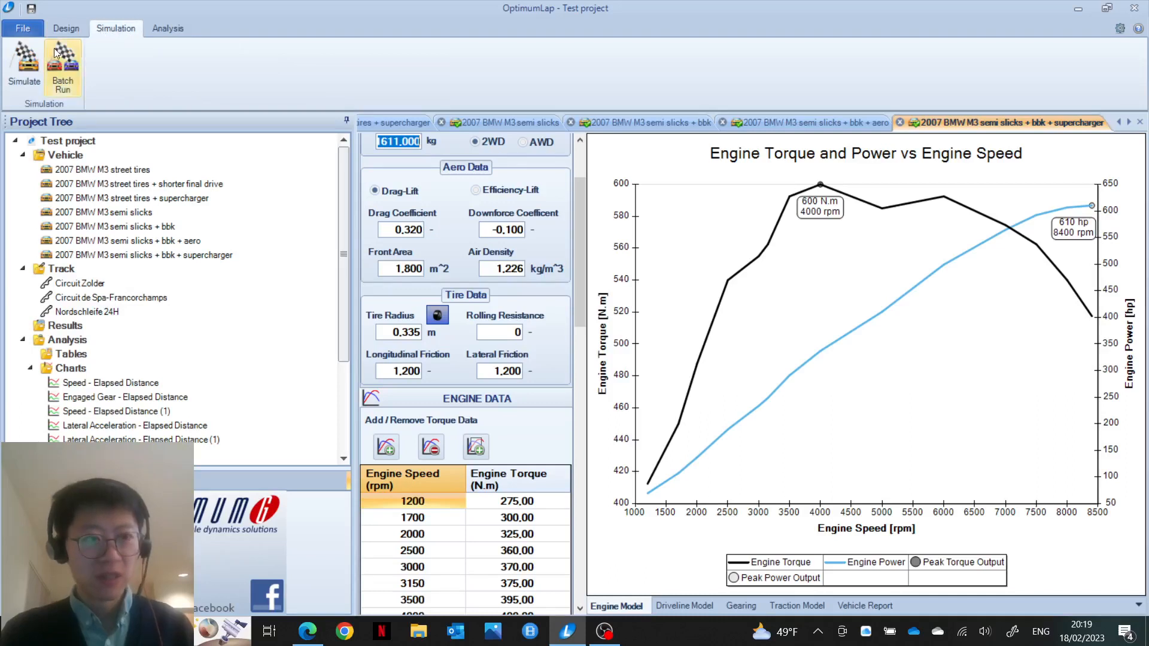
{"action": "left_click", "coordinate": [37, 66]}
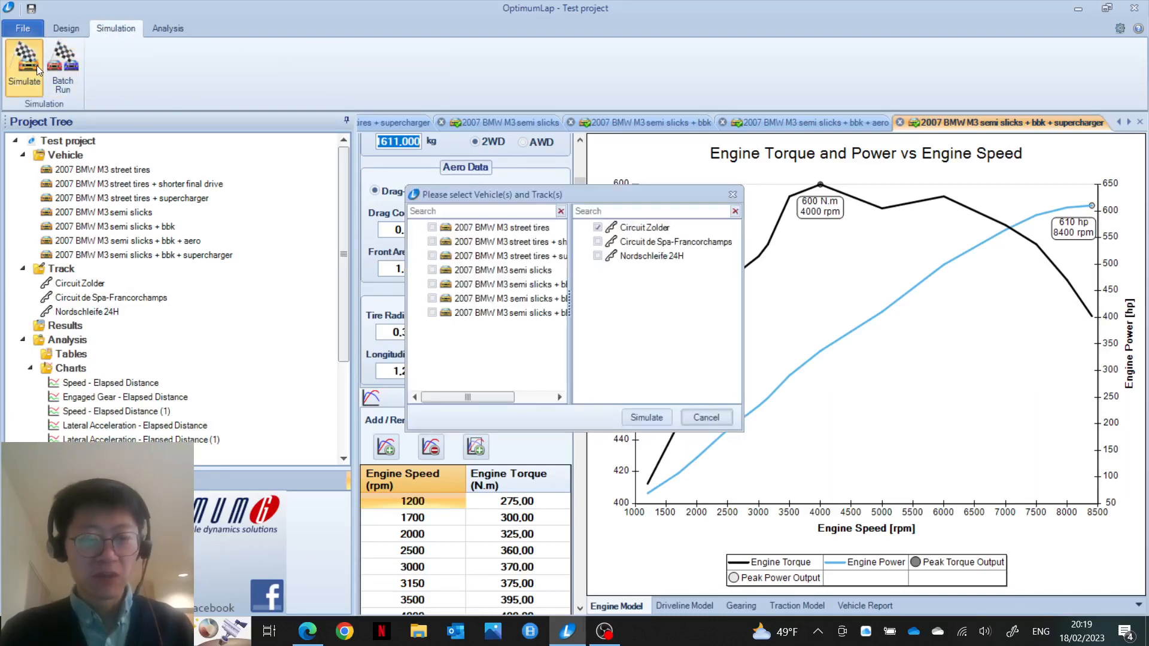
{"action": "left_click", "coordinate": [432, 228]}
{"action": "left_click", "coordinate": [432, 242]}
{"action": "left_click", "coordinate": [432, 256]}
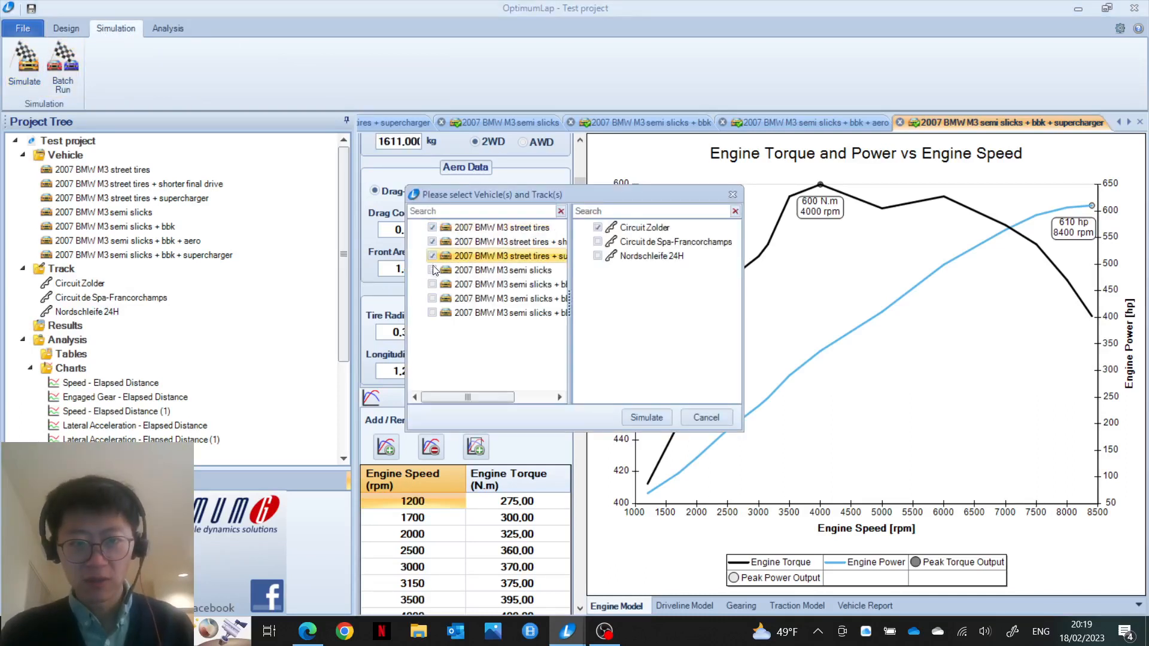
{"action": "left_click", "coordinate": [432, 271]}
{"action": "left_click", "coordinate": [432, 285]}
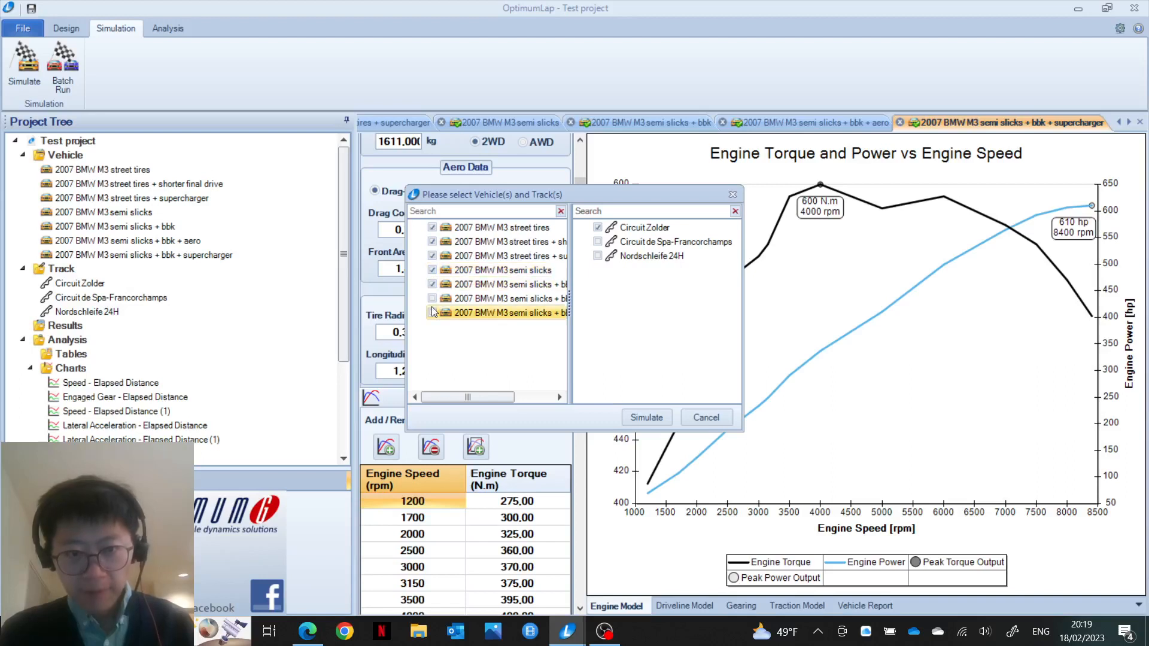
{"action": "left_click", "coordinate": [432, 299]}
{"action": "left_click", "coordinate": [432, 313]}
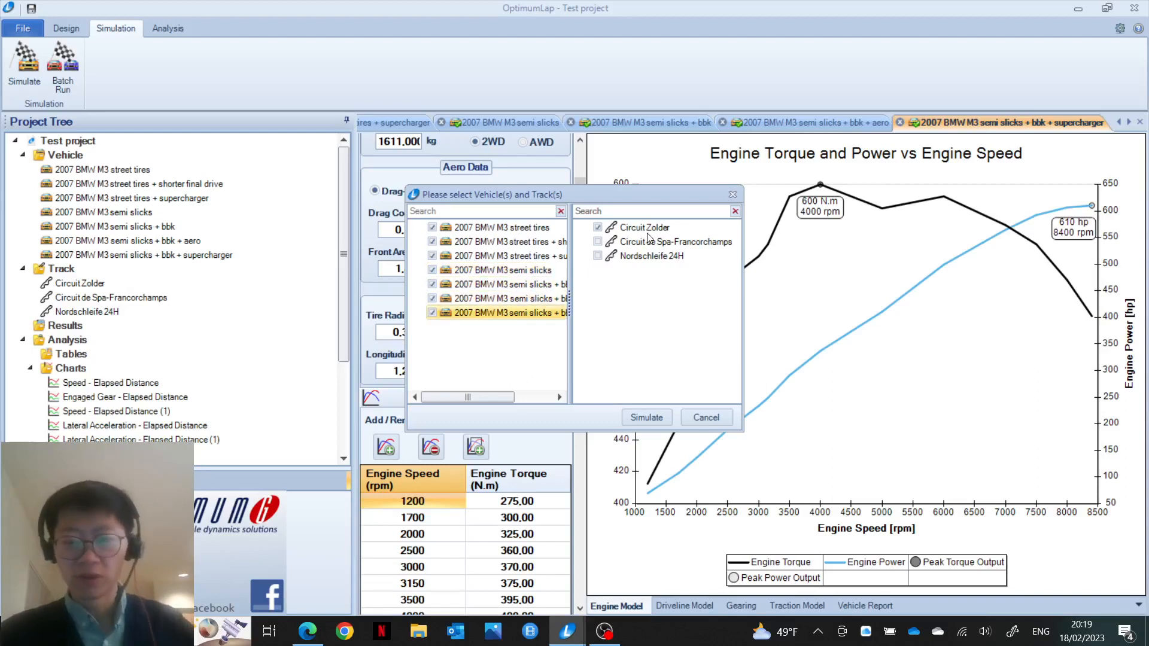
{"action": "left_click", "coordinate": [659, 414]}
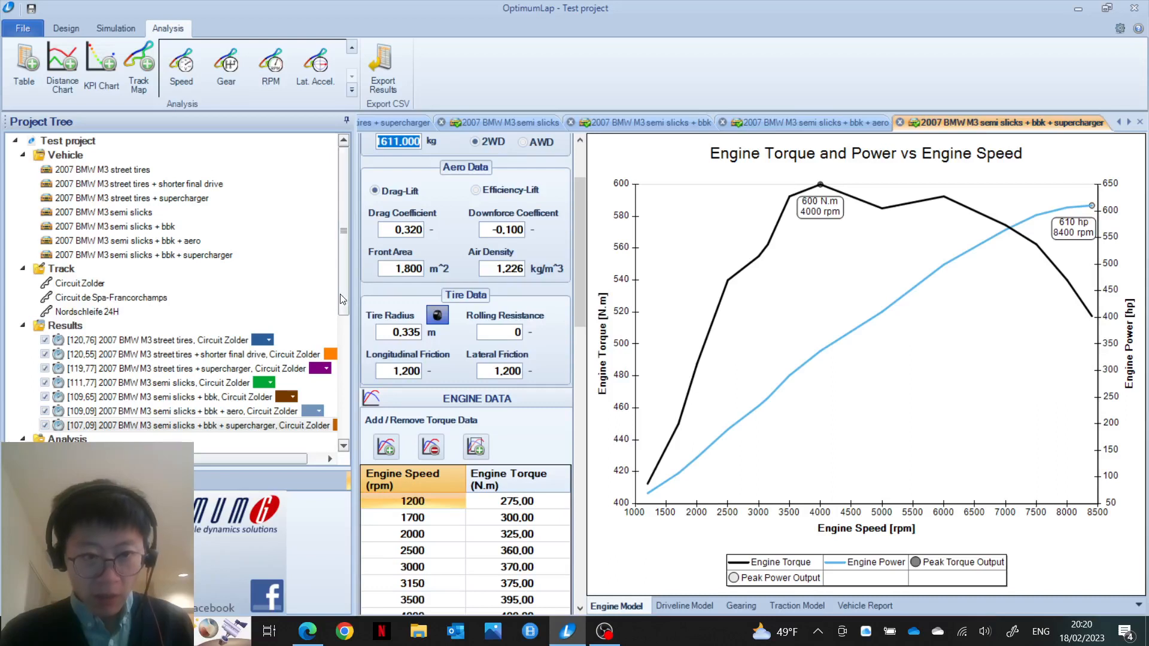
{"action": "left_click_drag", "start_coordinate": [340, 296], "coordinate": [343, 325]}
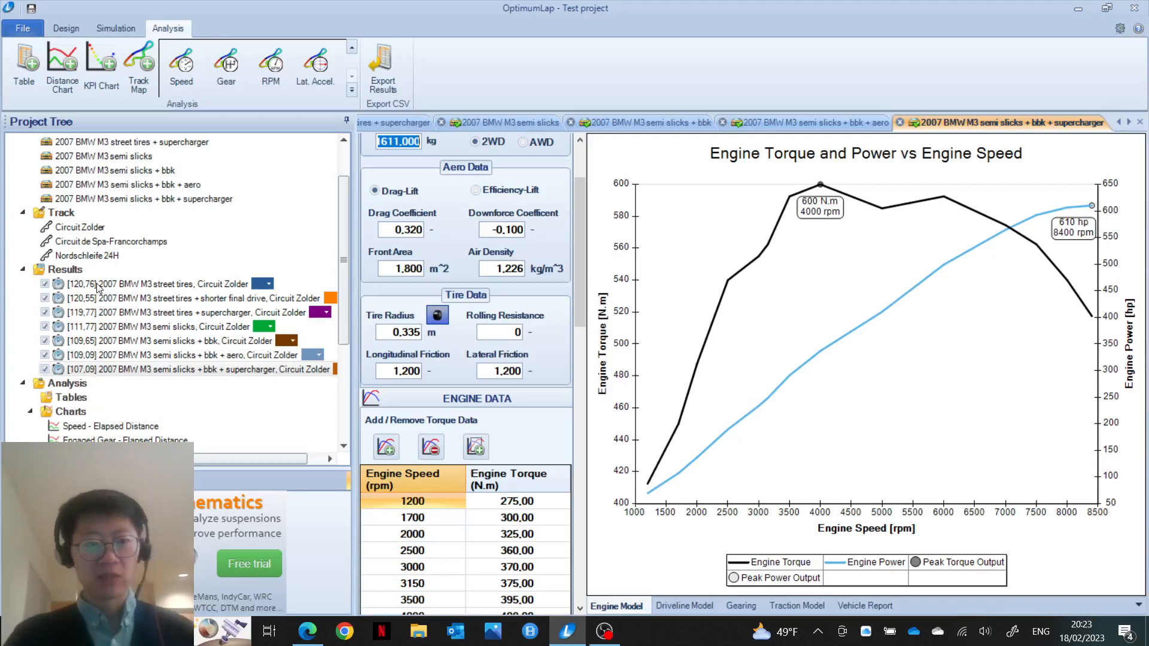
Step: Read the timestamps of the seven Zolder results, then return to the Simulation tools
{"action": "mouse_move", "coordinate": [97, 288]}
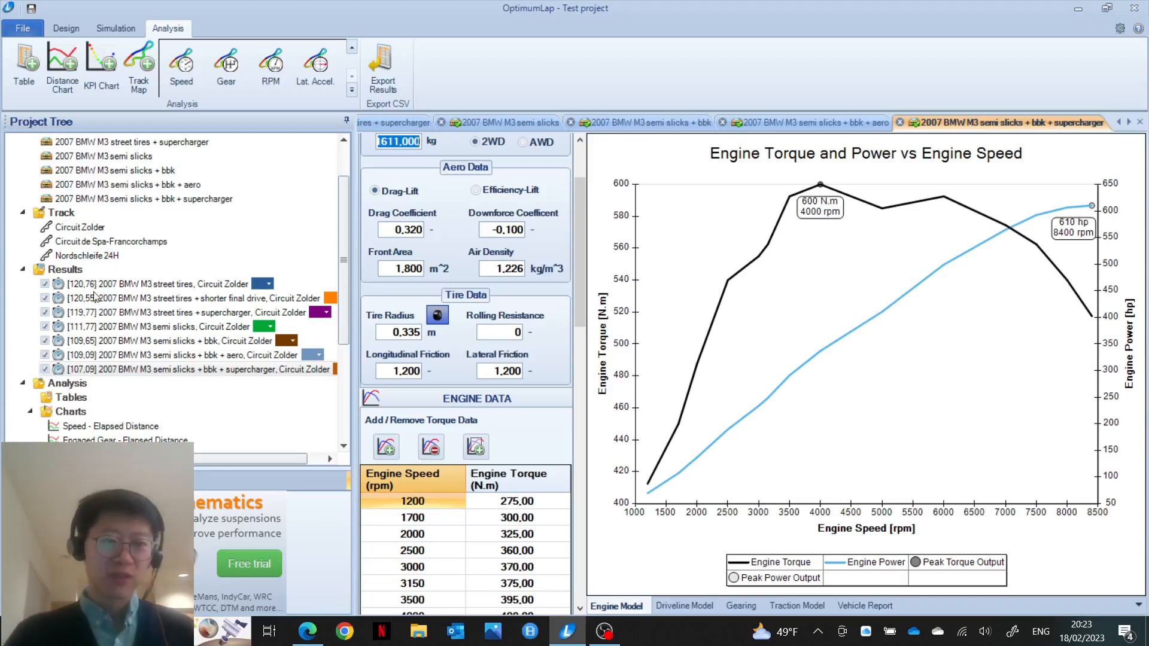
{"action": "mouse_move", "coordinate": [91, 319]}
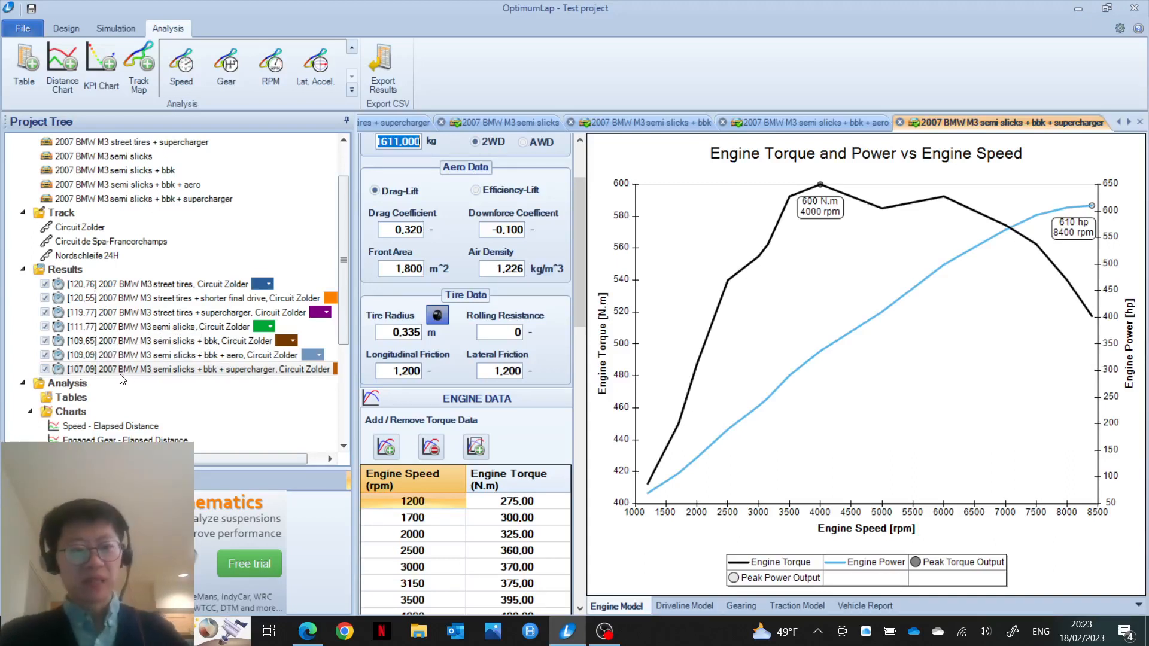
{"action": "mouse_move", "coordinate": [121, 377]}
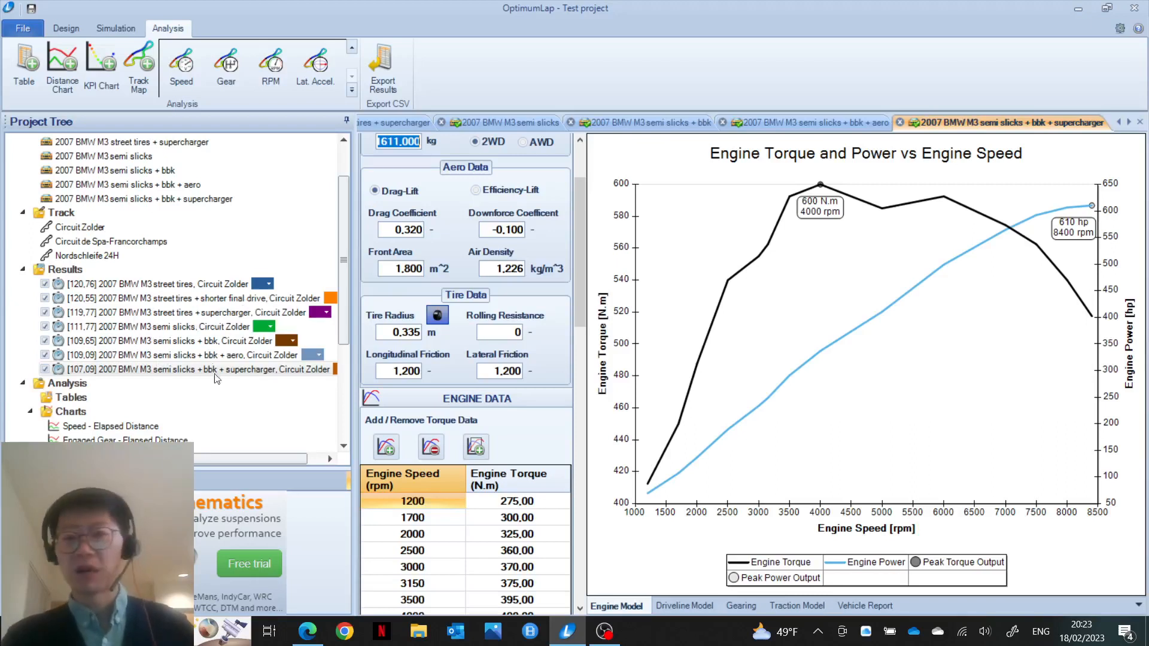
{"action": "mouse_move", "coordinate": [200, 373]}
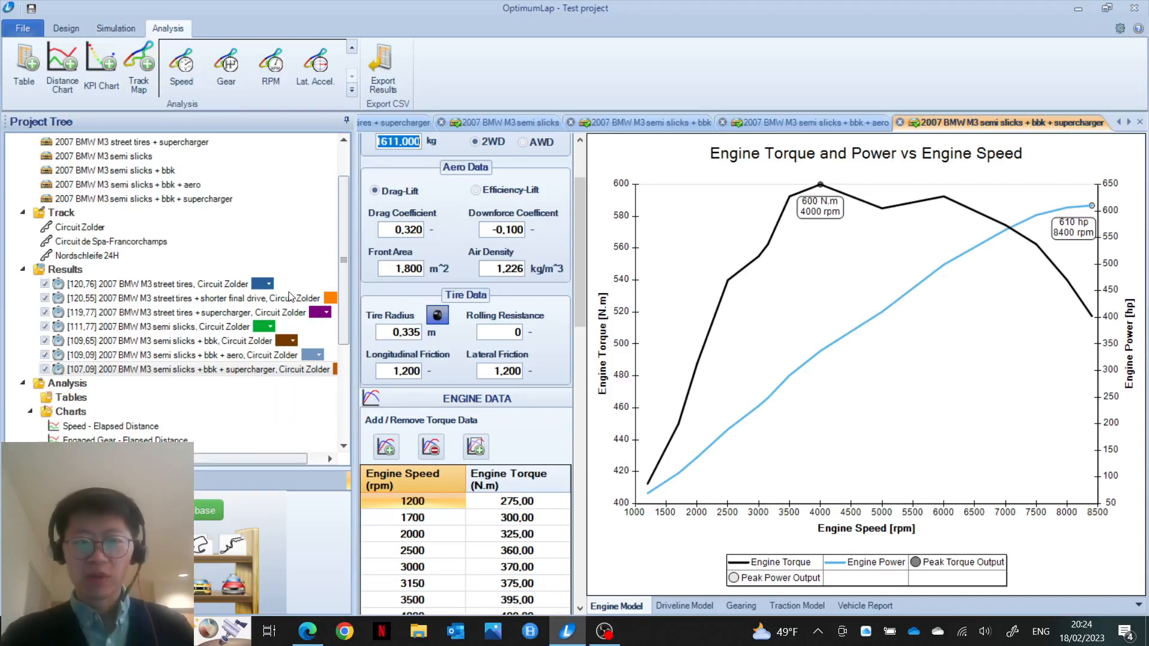
{"action": "left_click", "coordinate": [126, 34]}
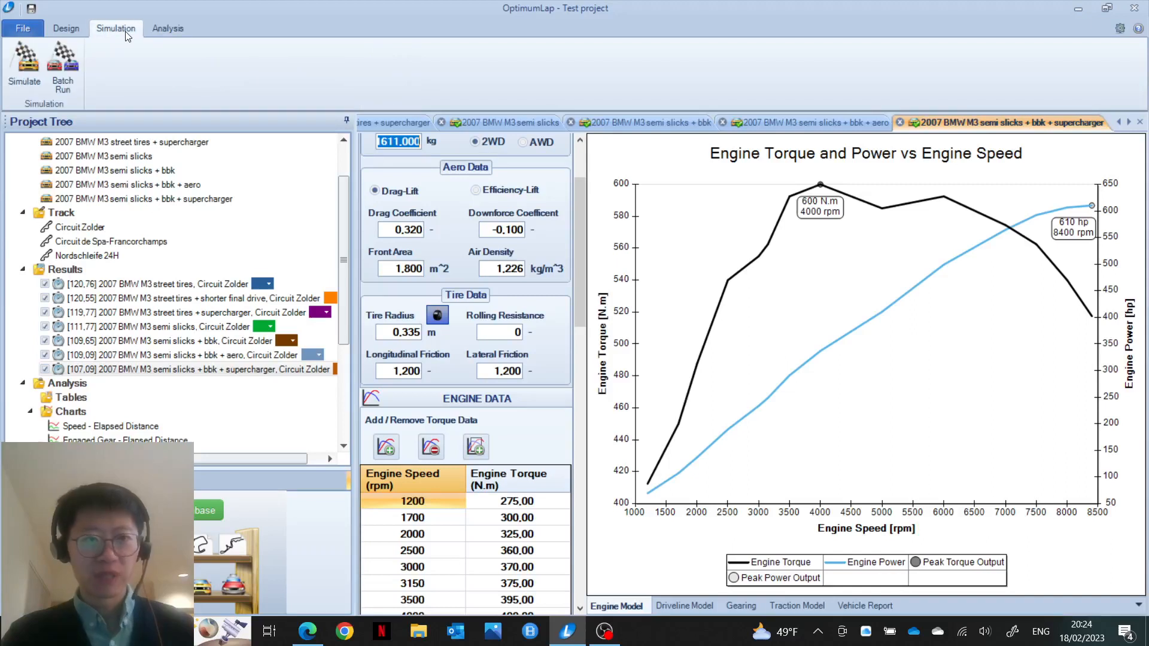
Step: Simulate the seven M3 variants on Nordschleife 24H only, with Circuit Zolder unticked
{"action": "left_click", "coordinate": [25, 66]}
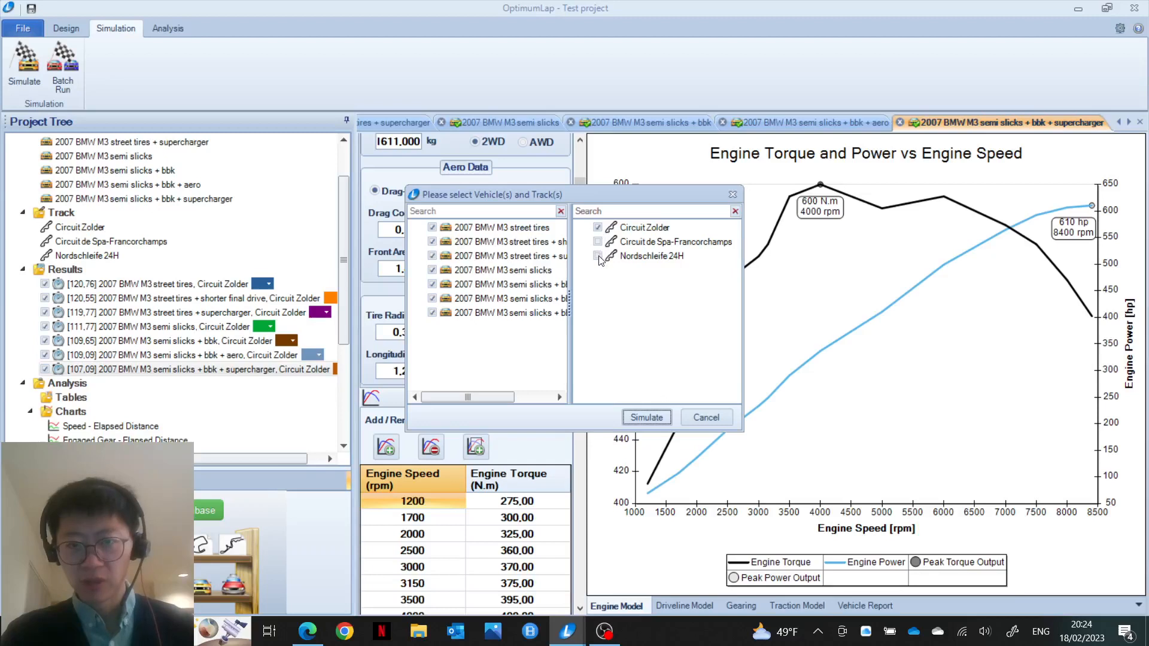
{"action": "left_click", "coordinate": [598, 256]}
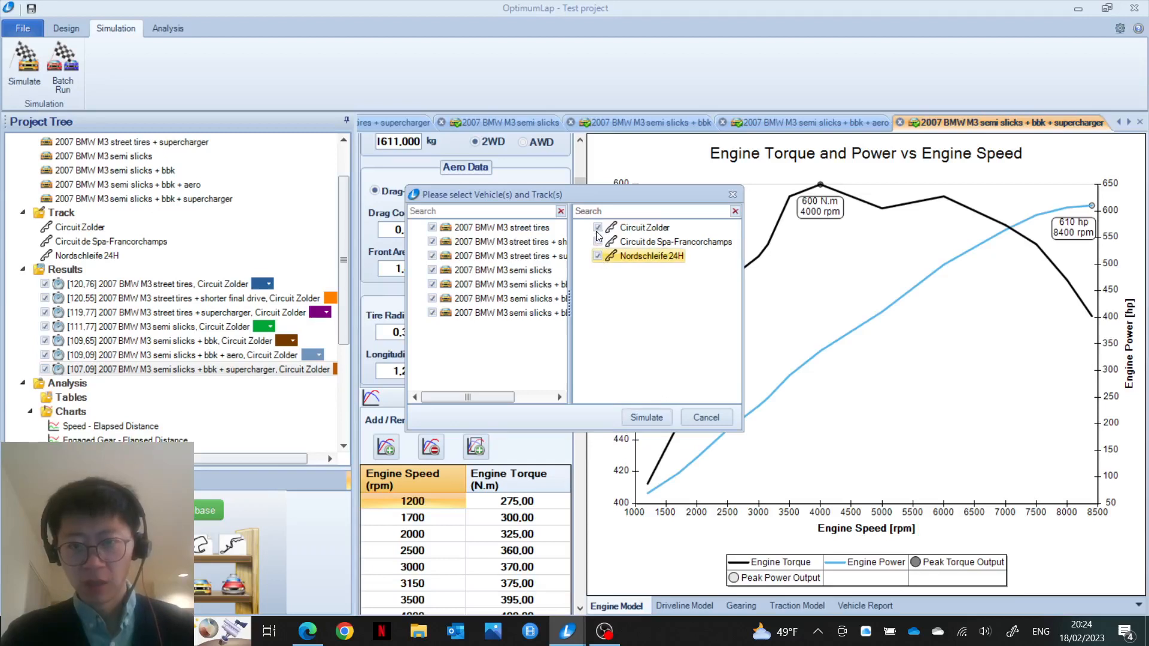
{"action": "left_click", "coordinate": [598, 228]}
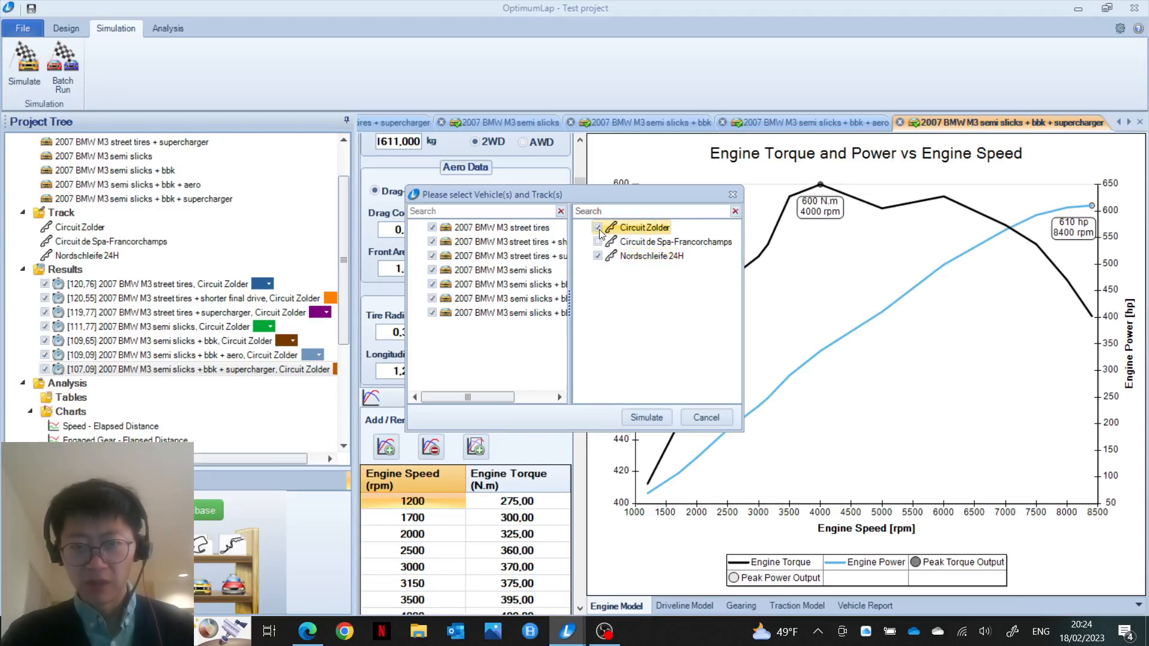
{"action": "left_click", "coordinate": [648, 418]}
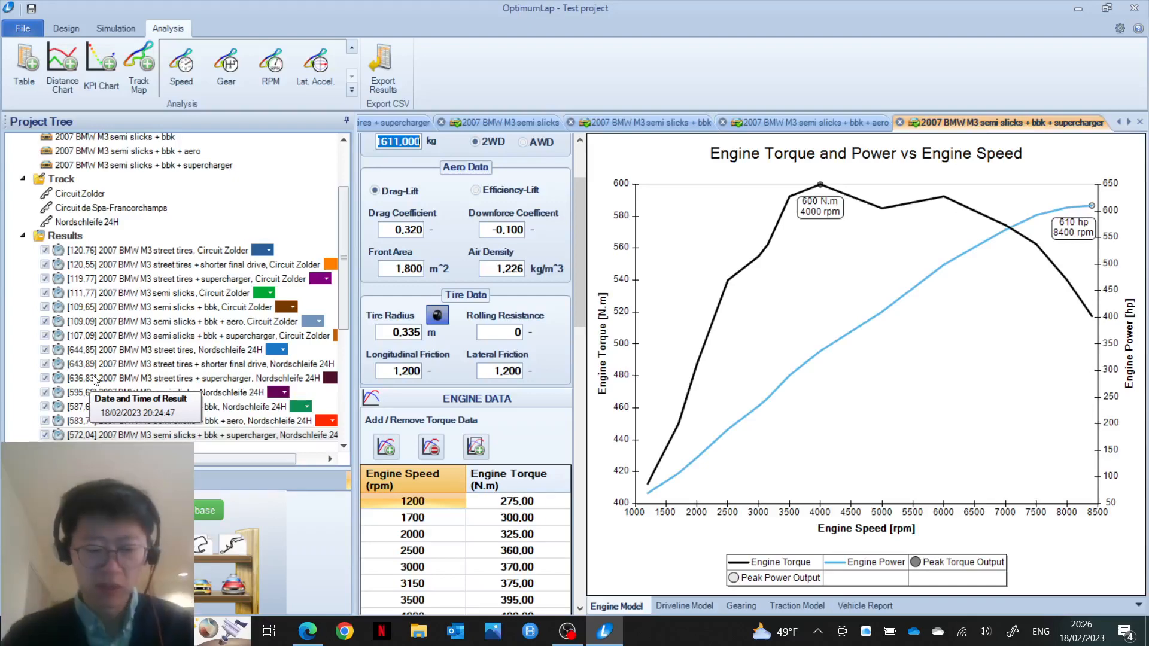
Step: With the seven Nordschleife 24H results in (fastest 572,04), bring up Windows search
{"action": "key", "text": "super"}
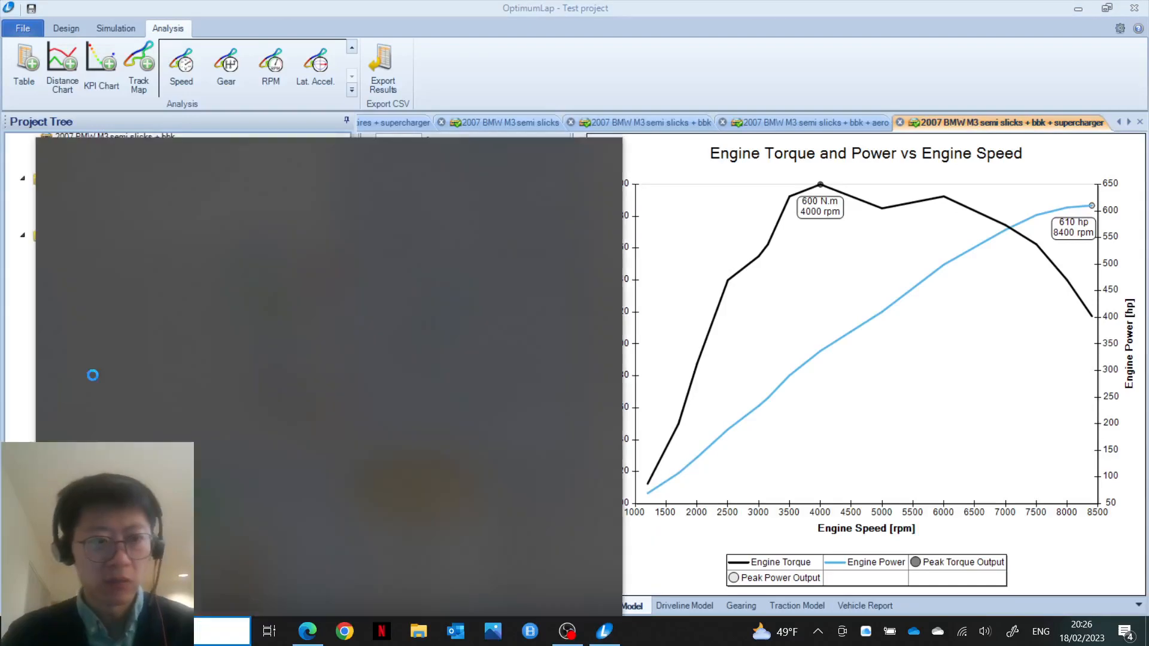
Step: Launch Calculator and compute the Zolder ratio 119,77 ÷ 120,76 (0,9918…)
{"action": "type", "text": "calc"}
{"action": "key", "text": "Return"}
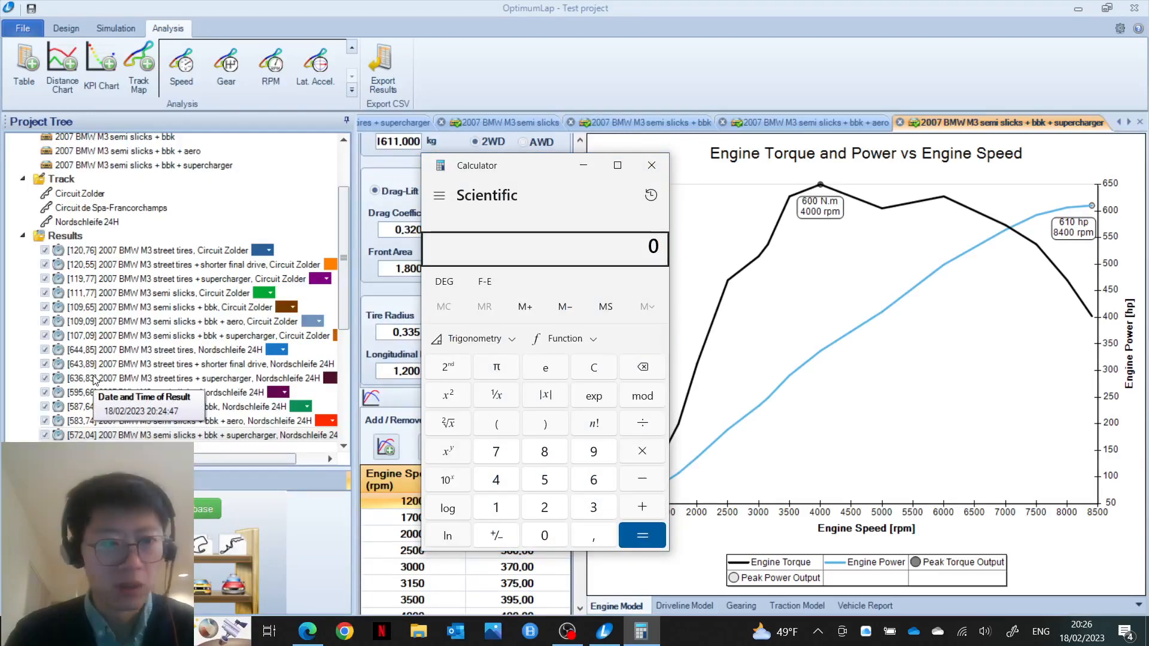
{"action": "type", "text": "119"}
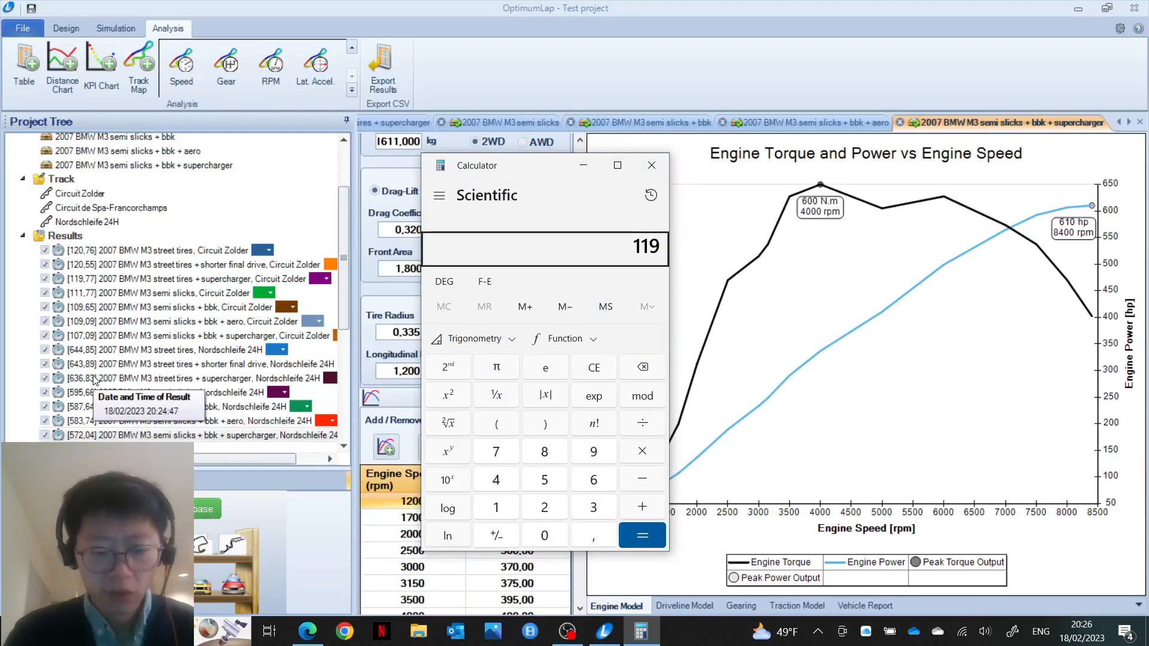
{"action": "type", "text": ",77"}
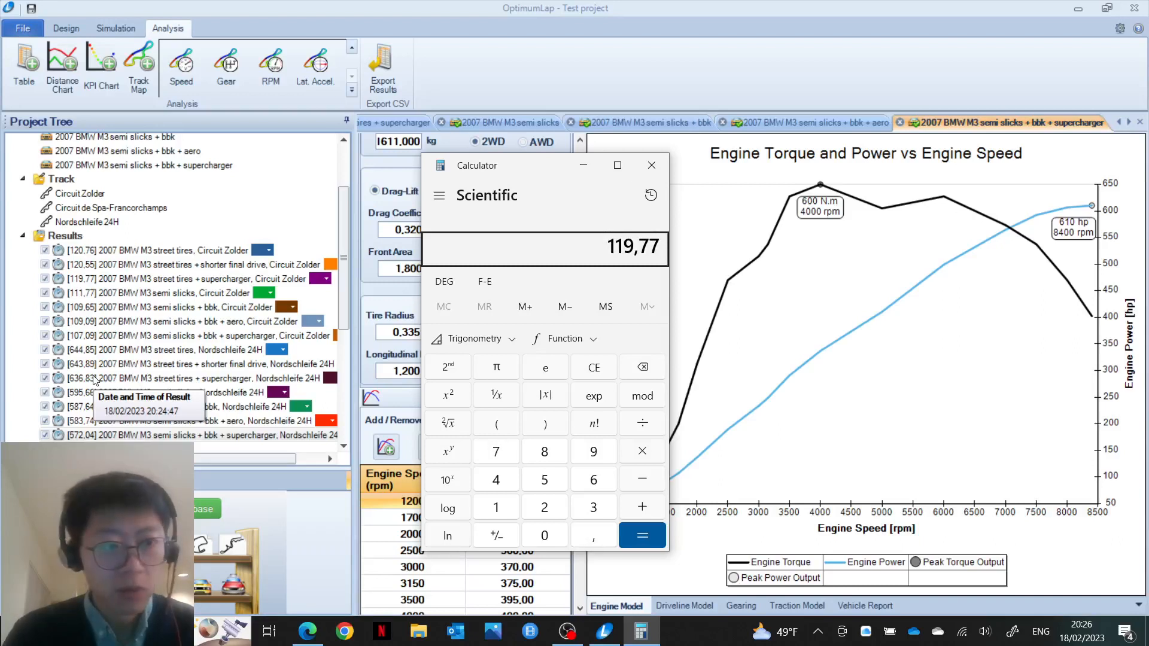
{"action": "key", "text": "slash"}
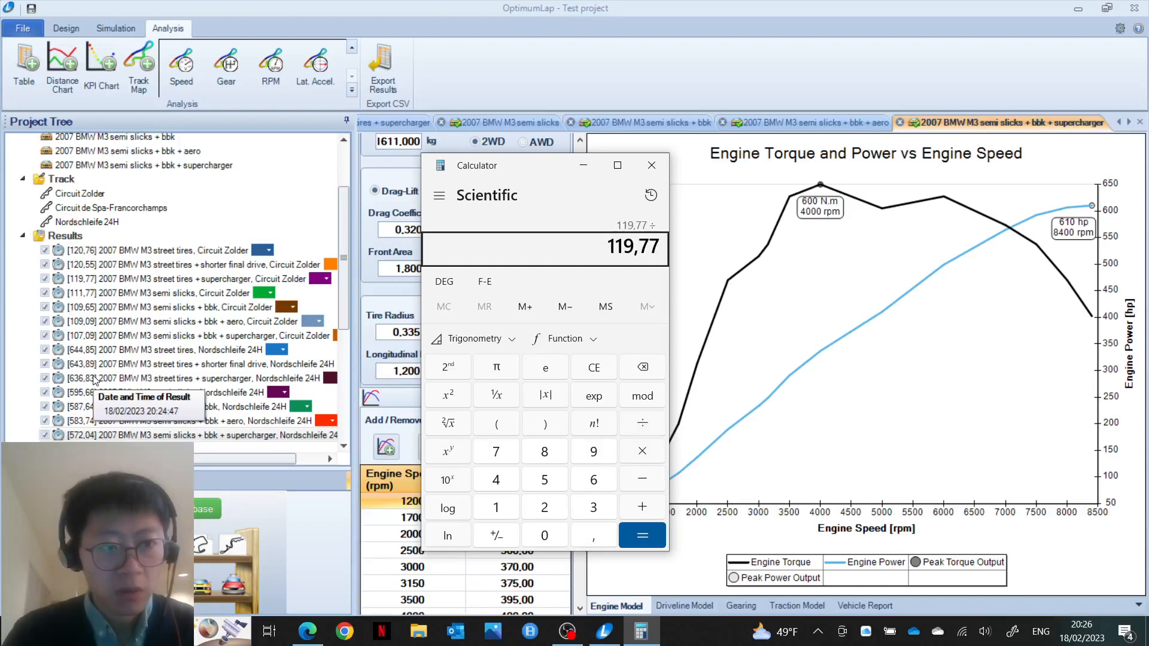
{"action": "type", "text": "120"}
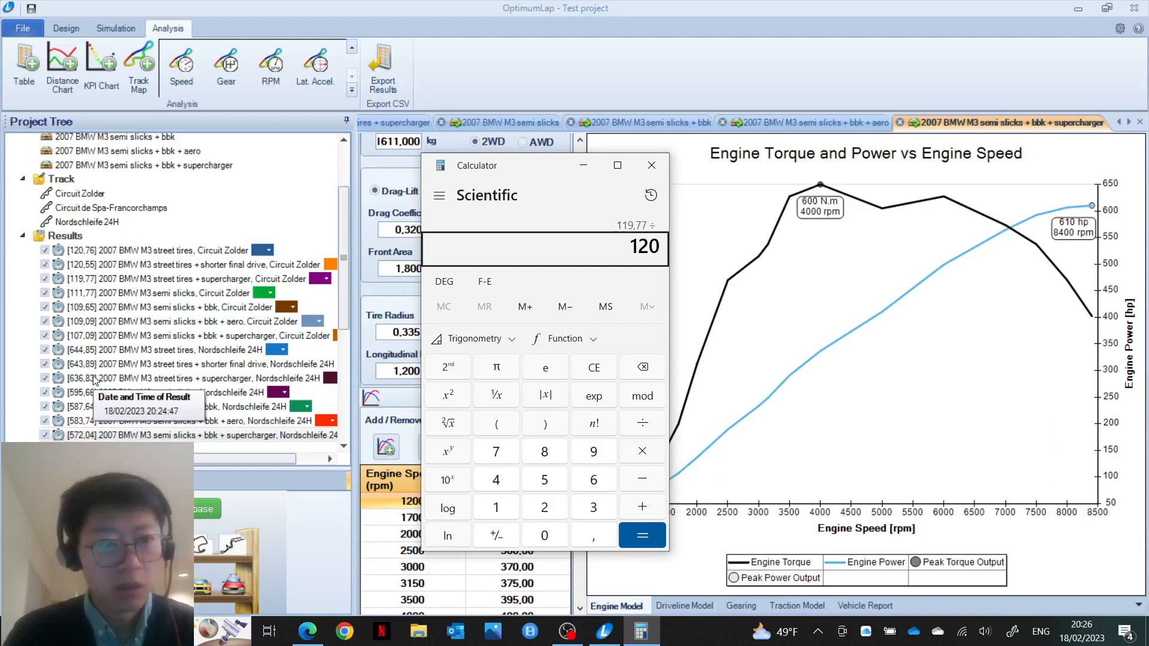
{"action": "type", "text": ",76"}
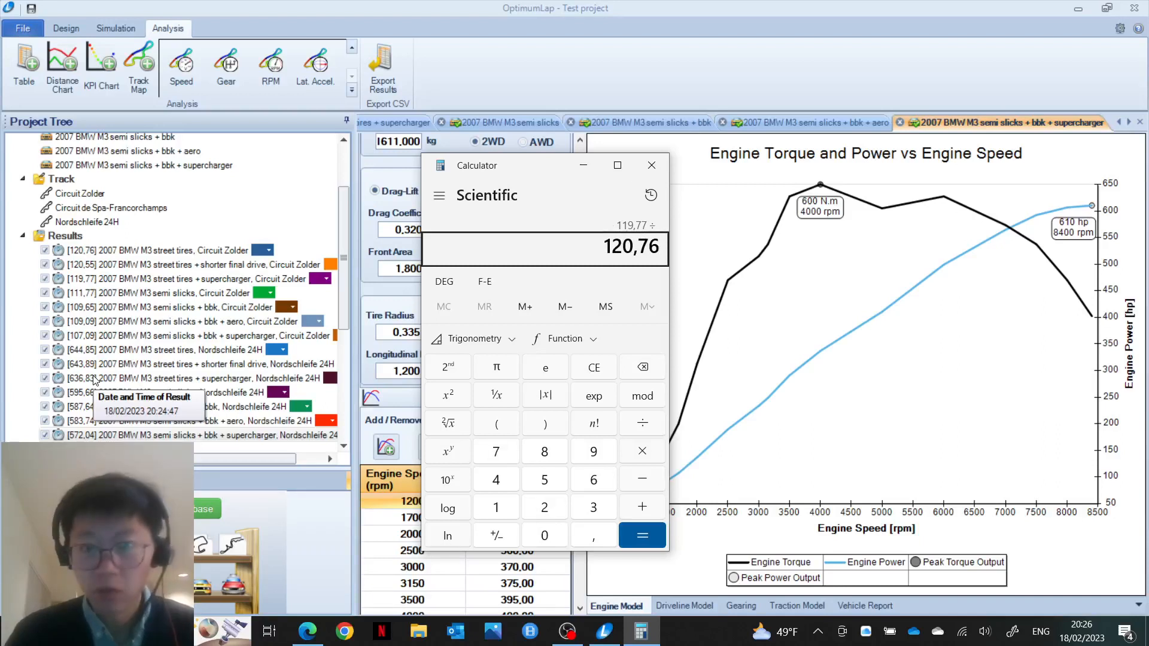
{"action": "key", "text": "Return"}
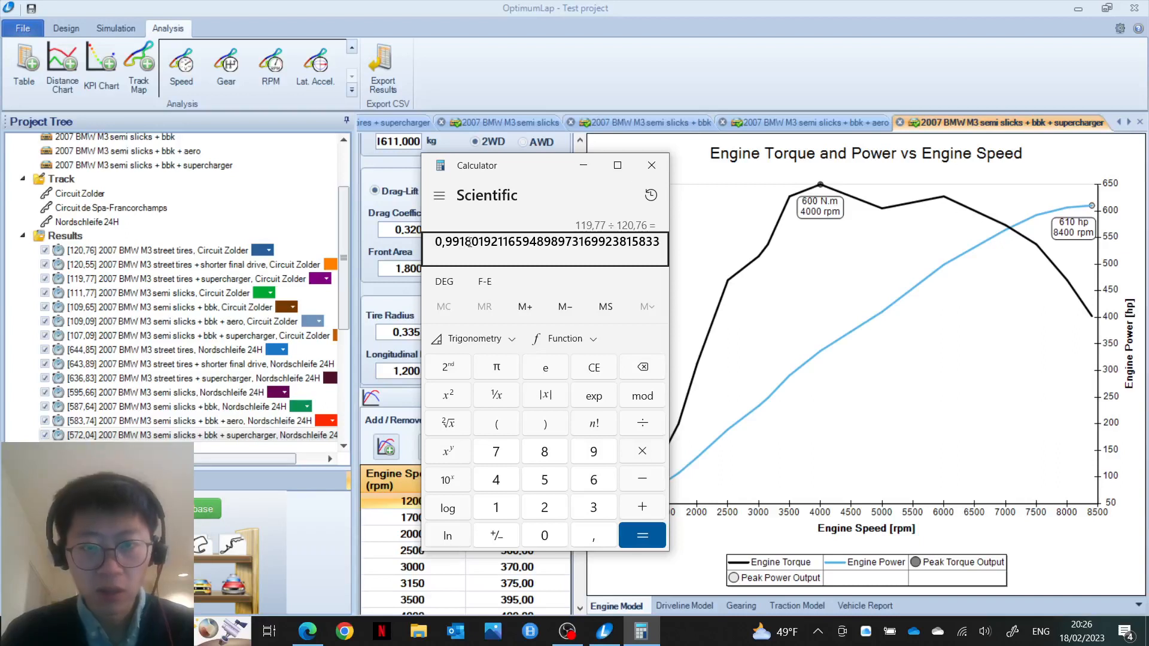
{"action": "key", "text": "Escape"}
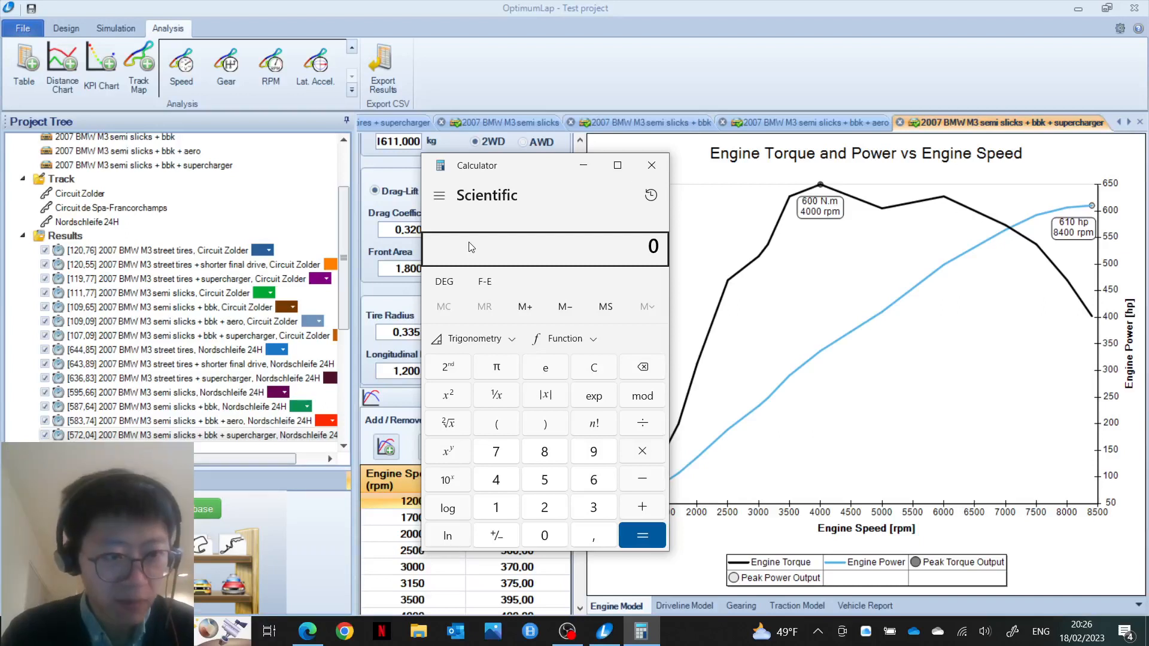
Step: Compute the Nordschleife ratio 636,83 ÷ 644,85 (0,9875…) and clear the display
{"action": "type", "text": "6"}
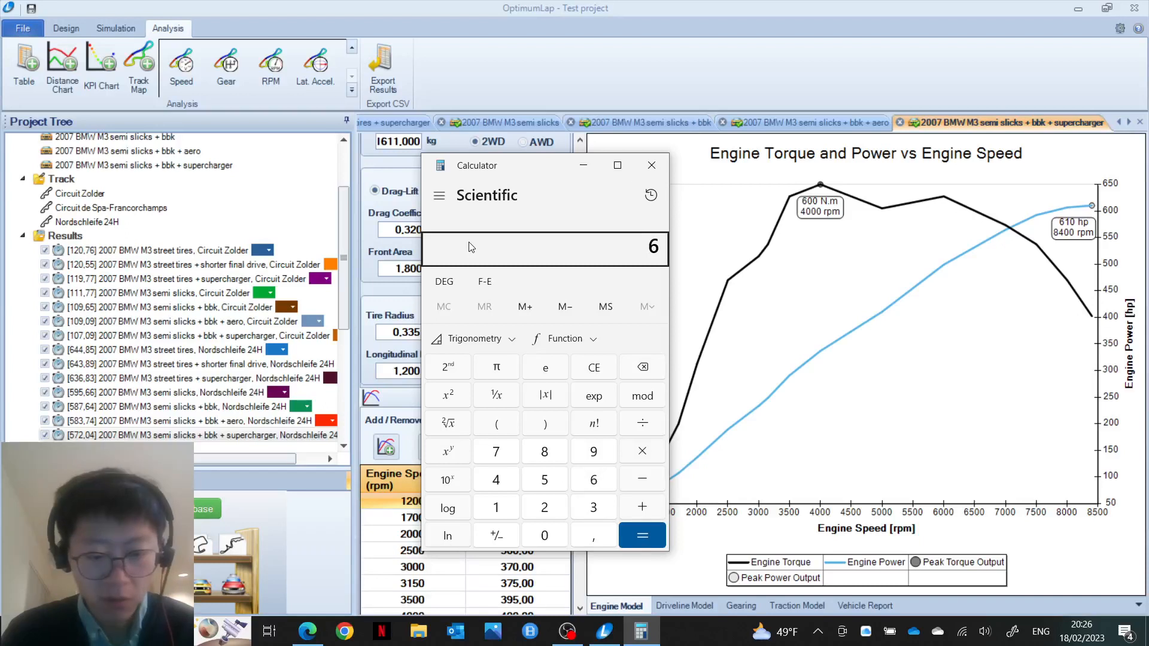
{"action": "type", "text": "36,"}
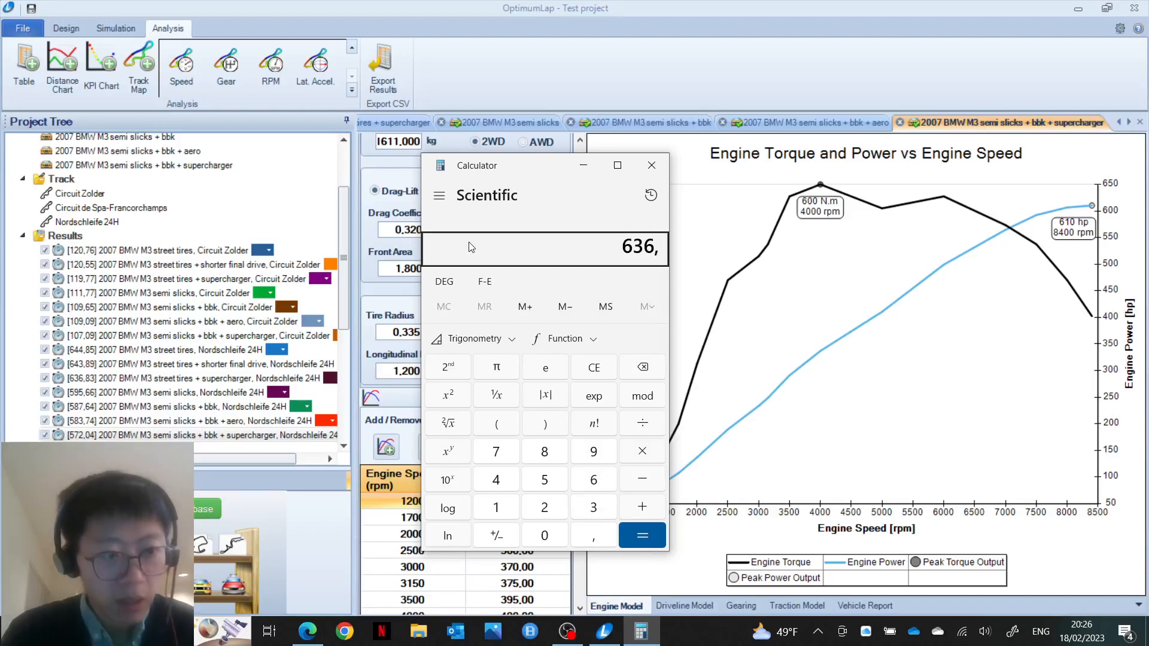
{"action": "type", "text": "83"}
{"action": "key", "text": "slash"}
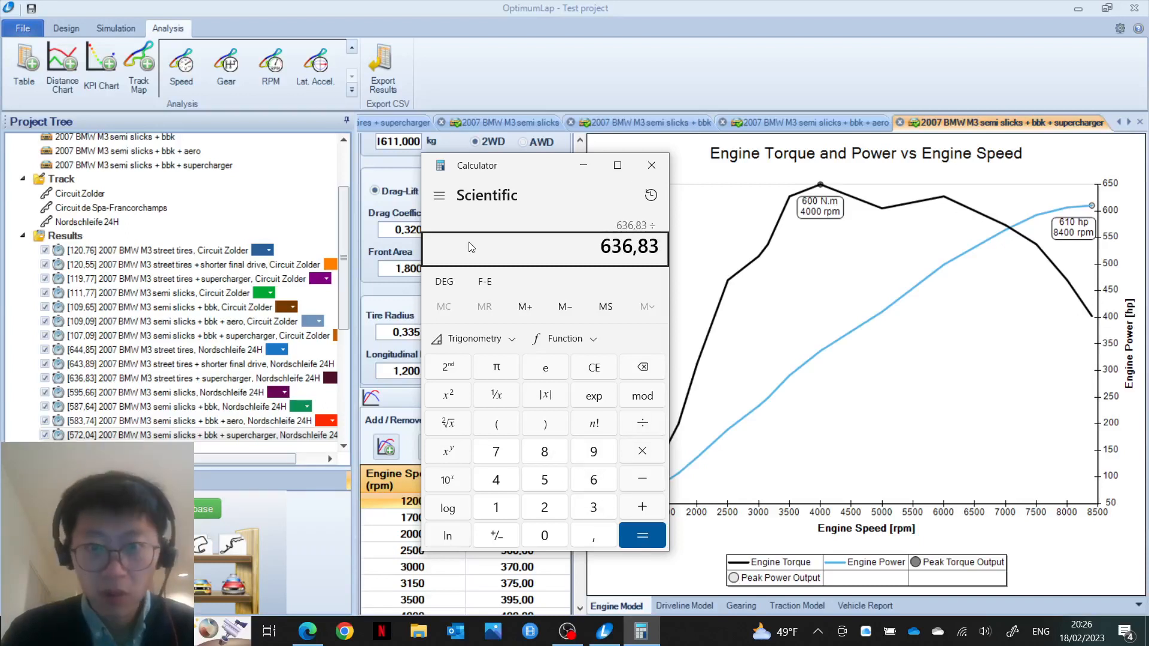
{"action": "type", "text": "6"}
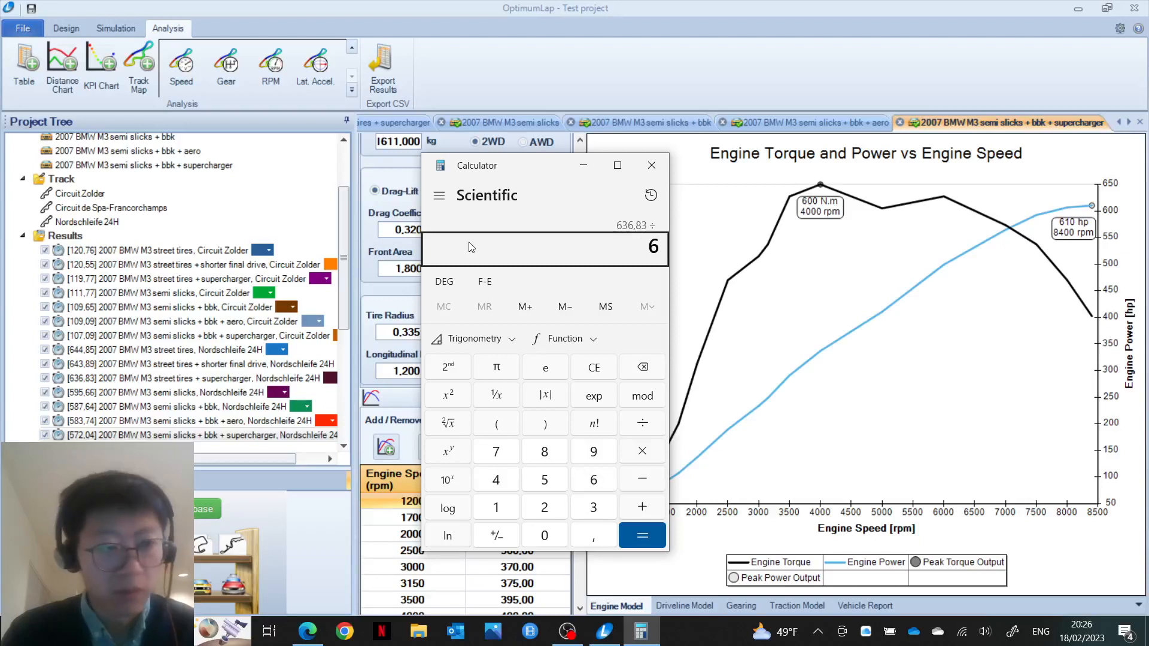
{"action": "type", "text": "44,85"}
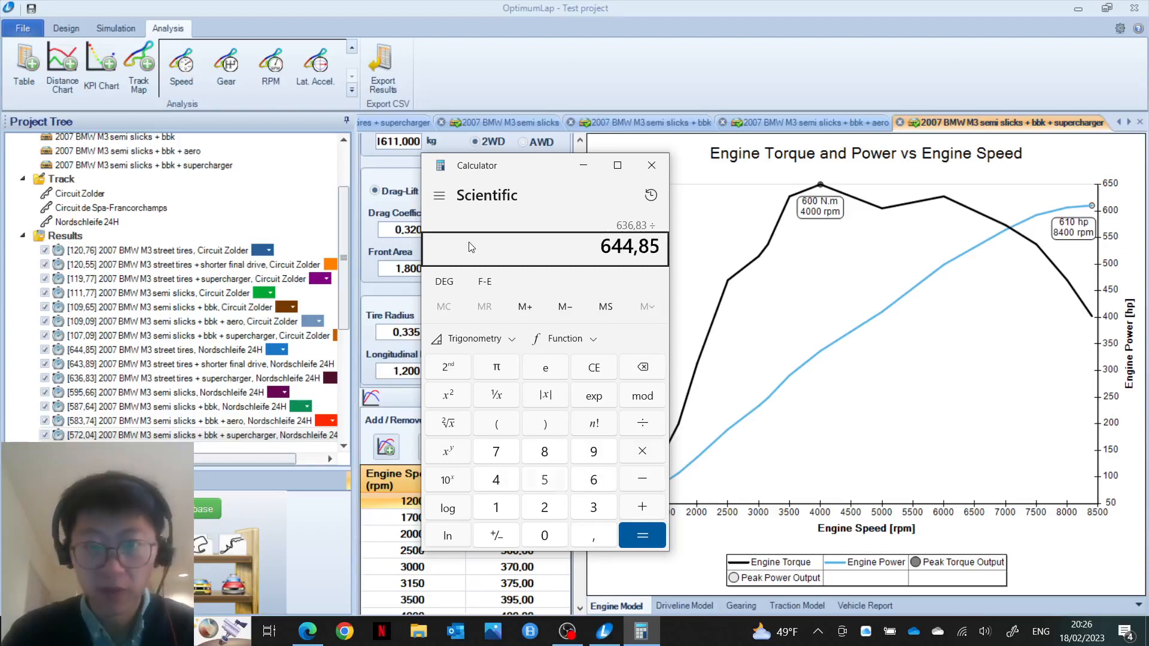
{"action": "key", "text": "Return"}
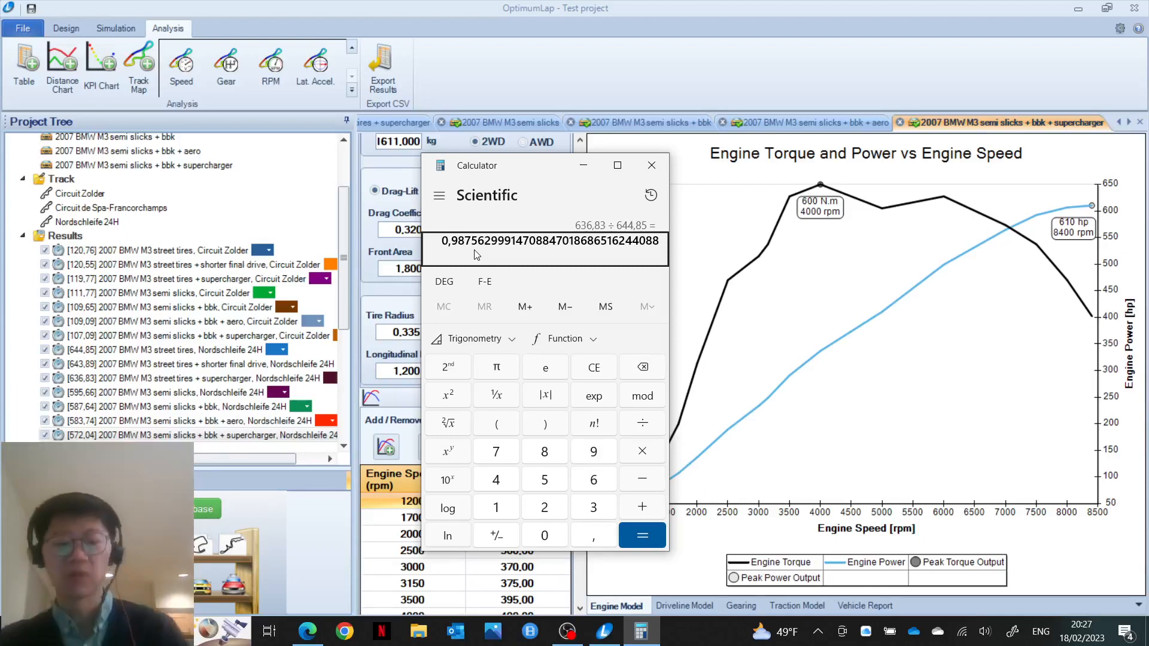
{"action": "key", "text": "Escape"}
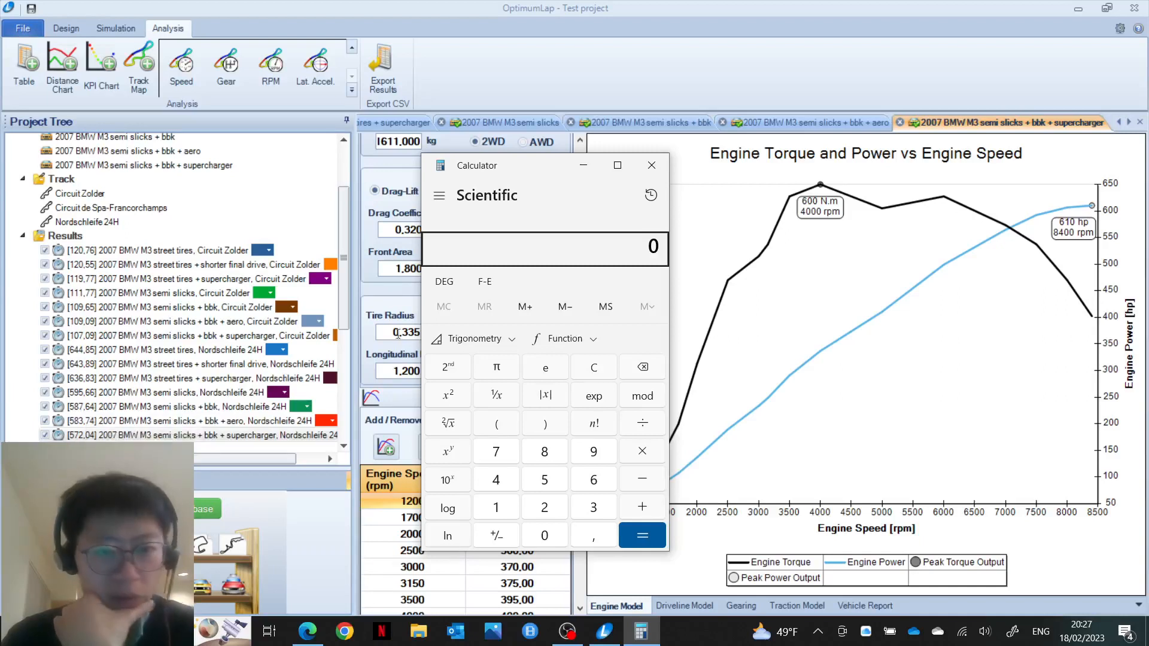
Step: Divide 587,64 by 595,66 in Calculator (≈0,9865), then clear the result
{"action": "type", "text": "587"}
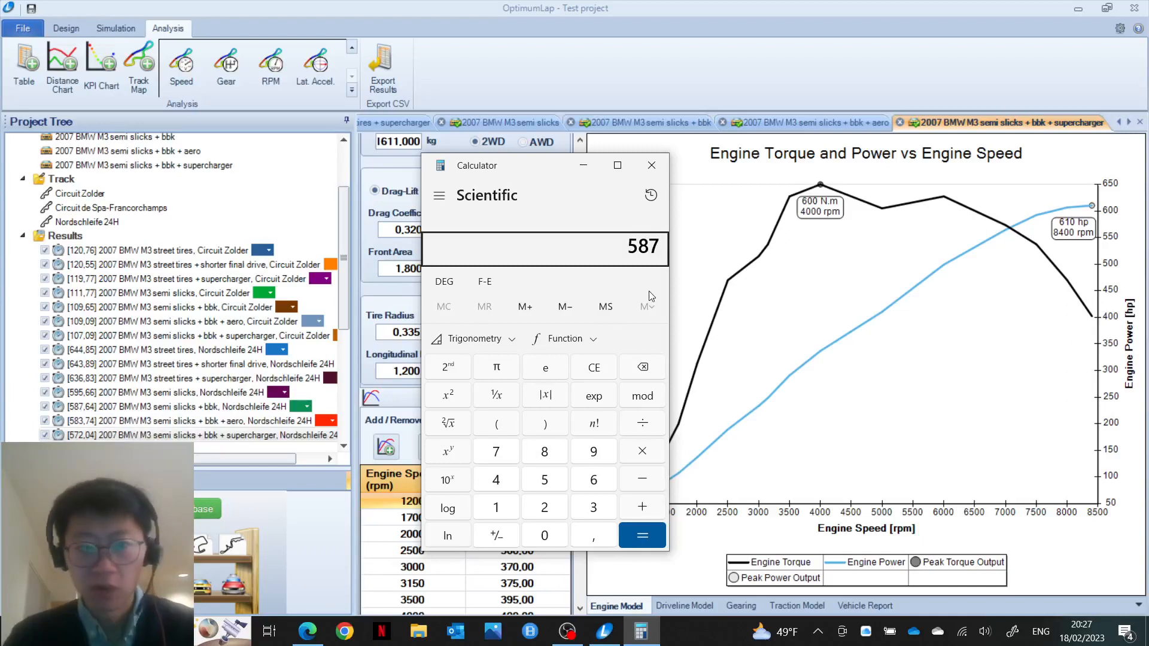
{"action": "type", "text": ","}
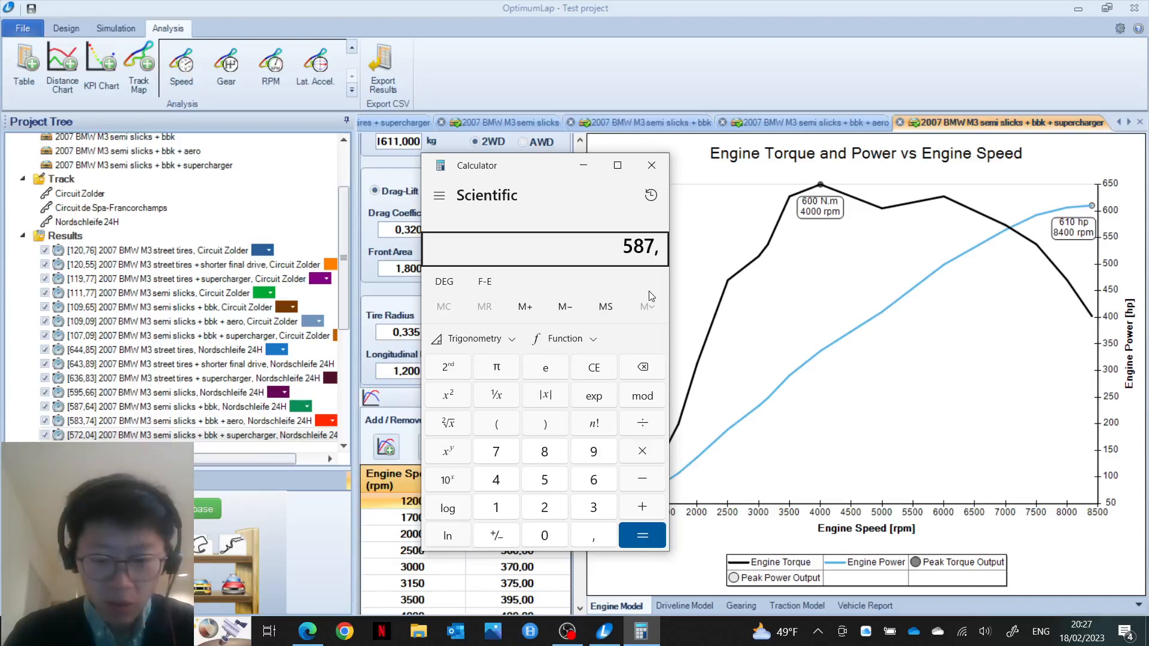
{"action": "type", "text": "64"}
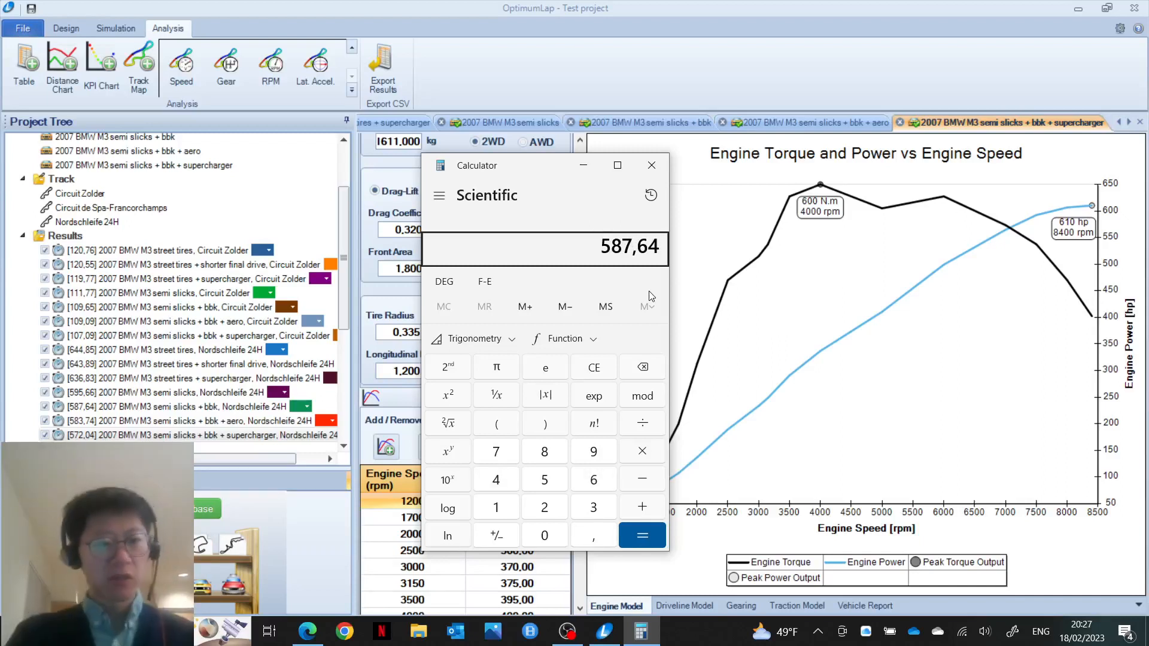
{"action": "key", "text": "slash"}
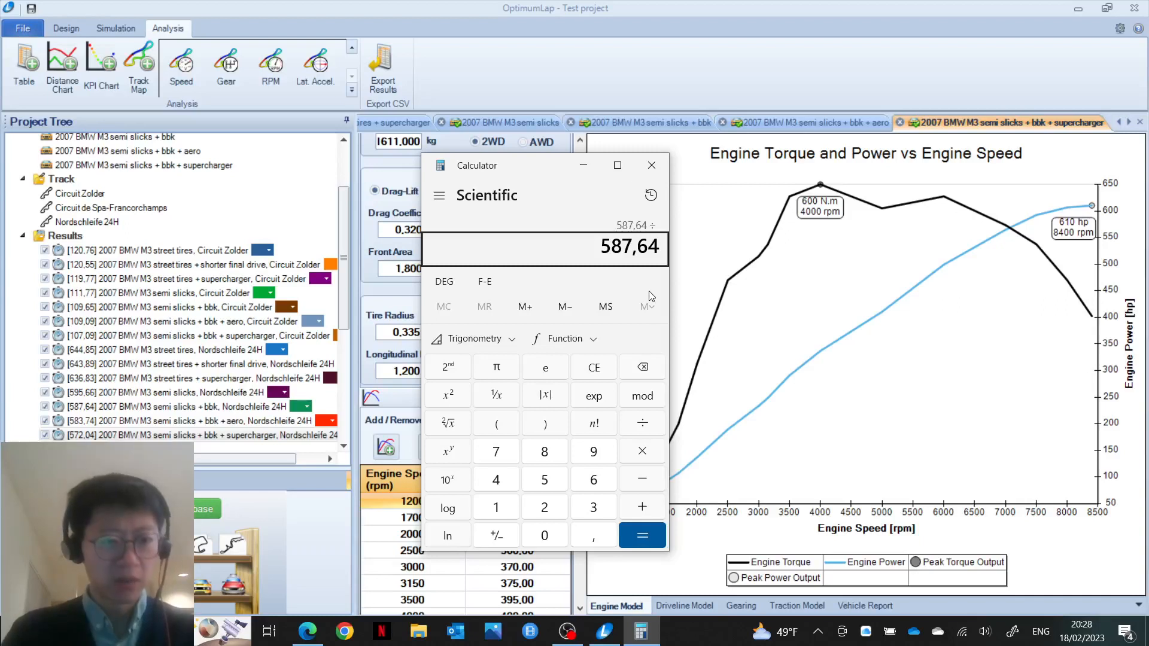
{"action": "type", "text": "5"}
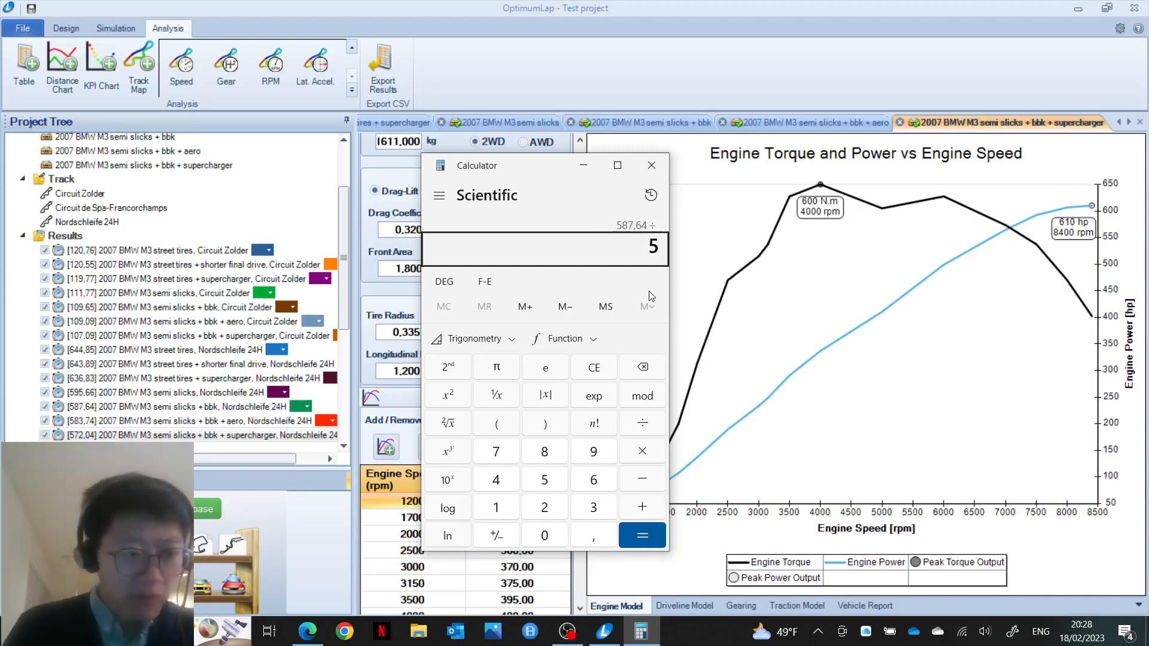
{"action": "type", "text": "95,66"}
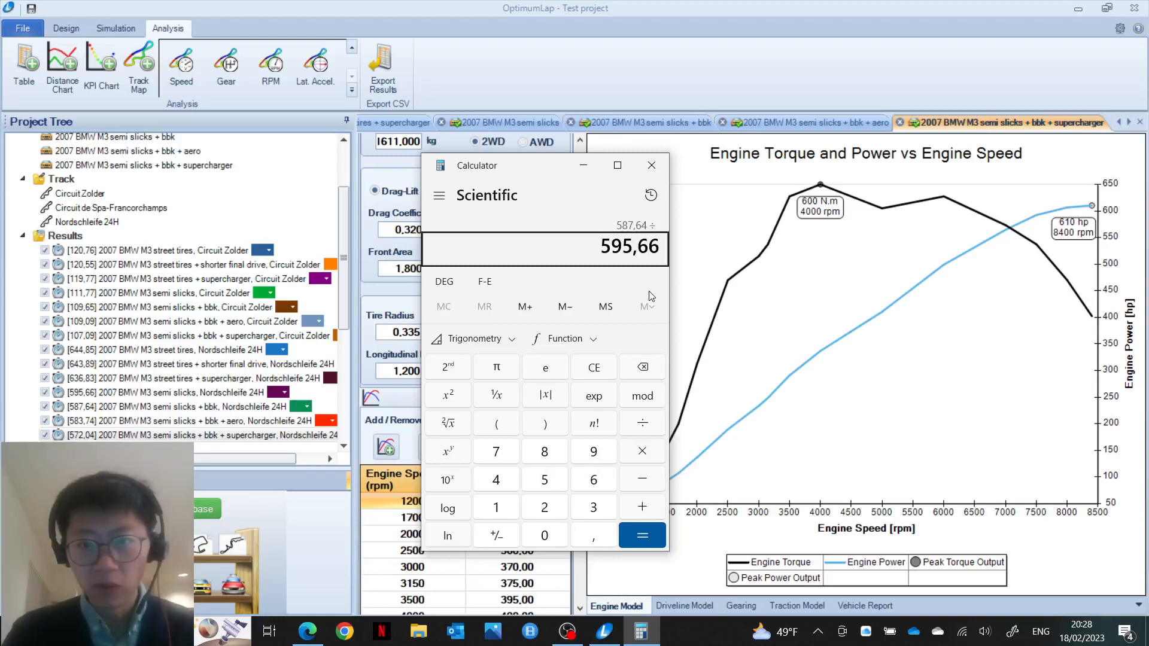
{"action": "key", "text": "Return"}
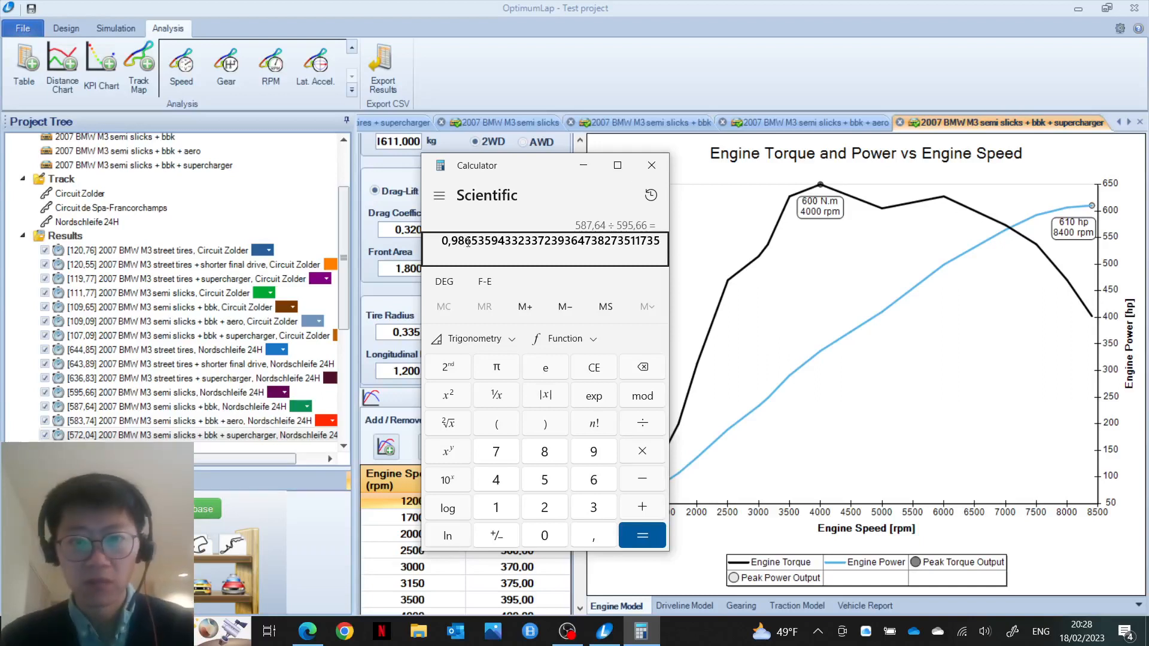
{"action": "key", "text": "Escape"}
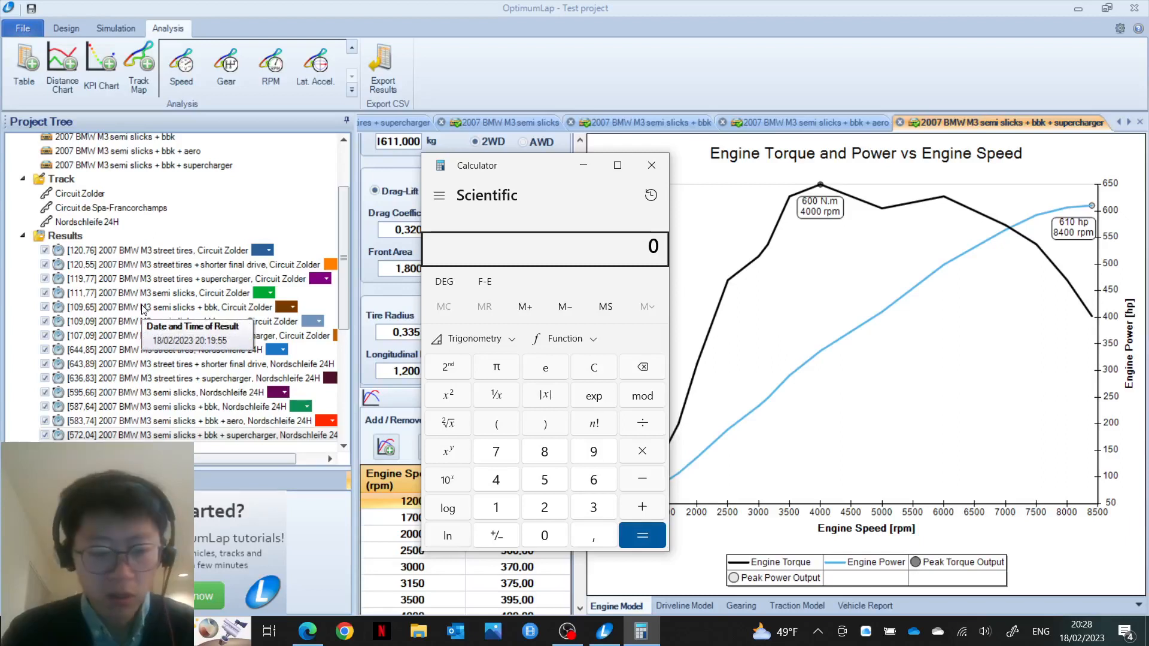
Step: Divide 109,65 by 111,77 in Calculator (≈0,9810), then close Calculator
{"action": "type", "text": "109,"}
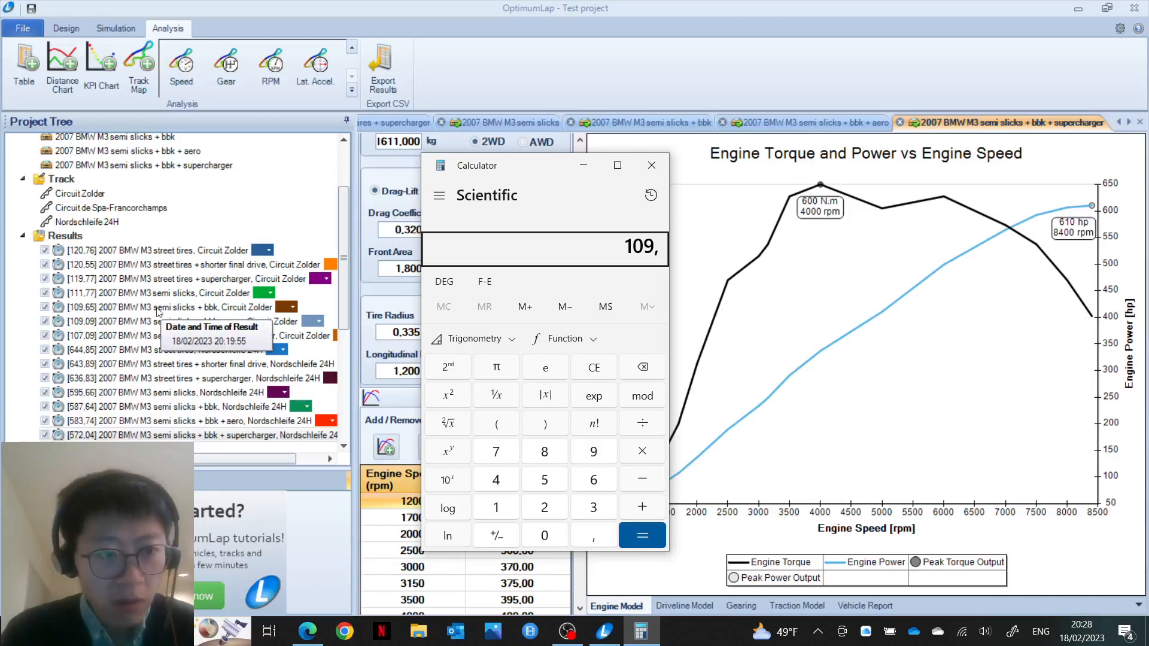
{"action": "type", "text": "65"}
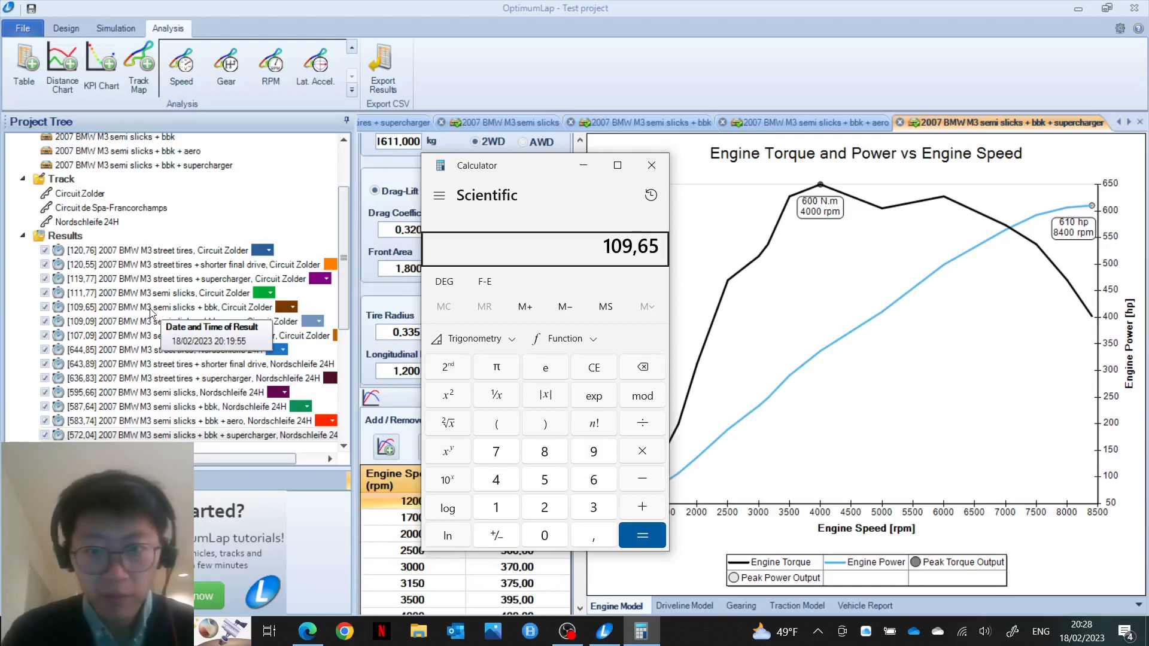
{"action": "key", "text": "slash"}
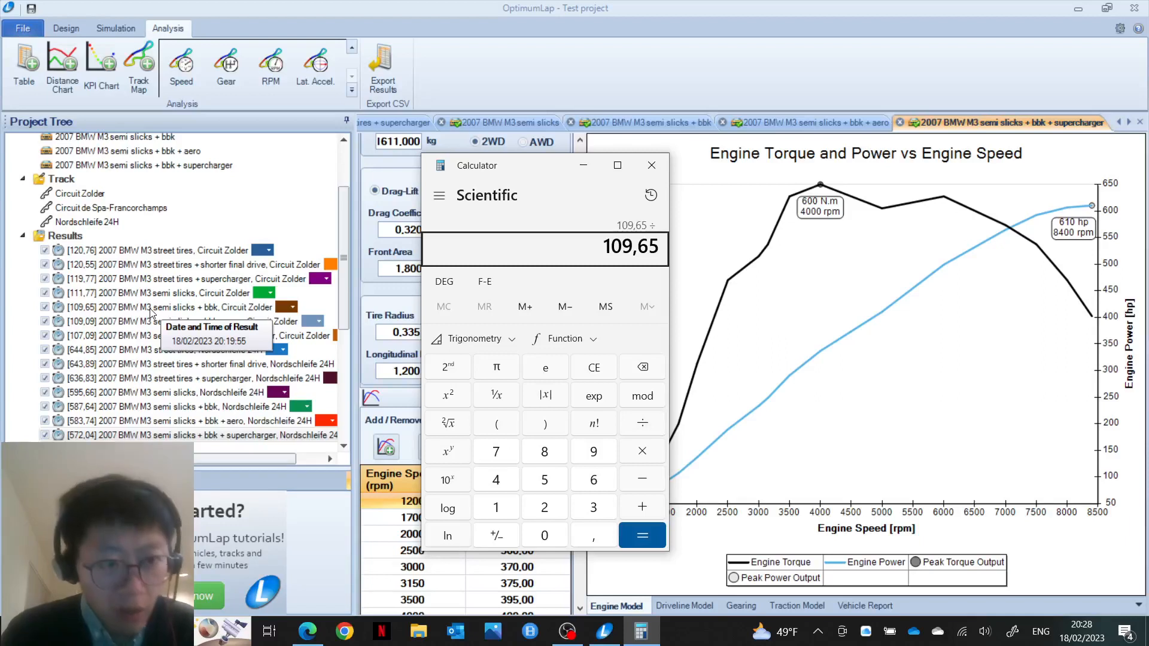
{"action": "type", "text": "11"}
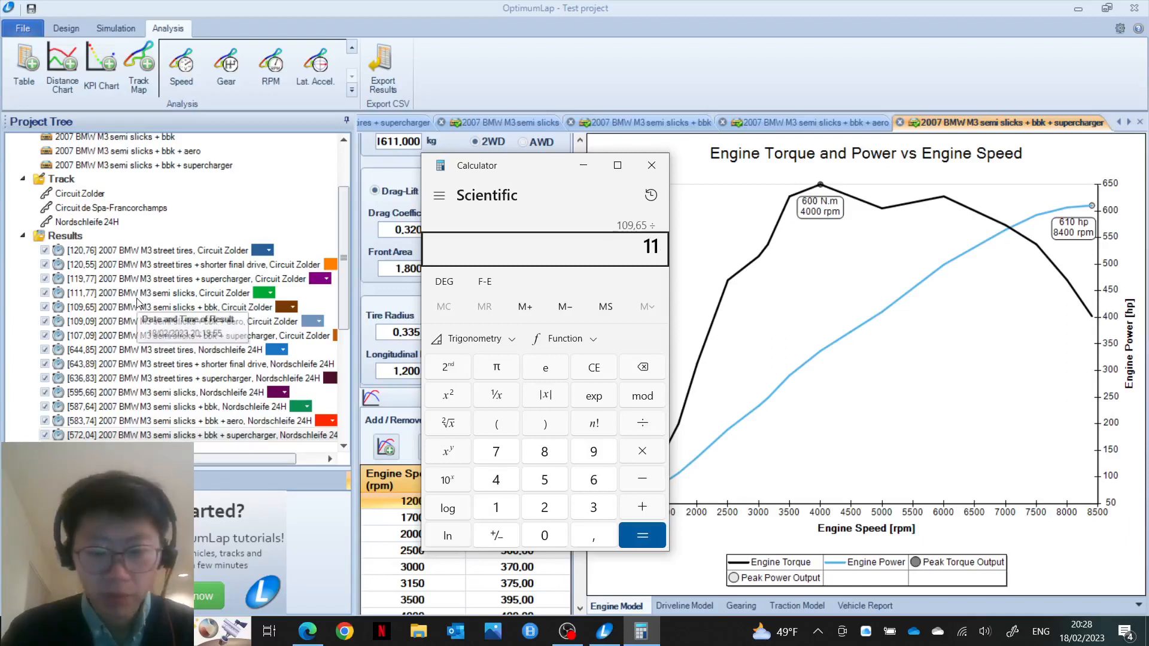
{"action": "type", "text": "1,77"}
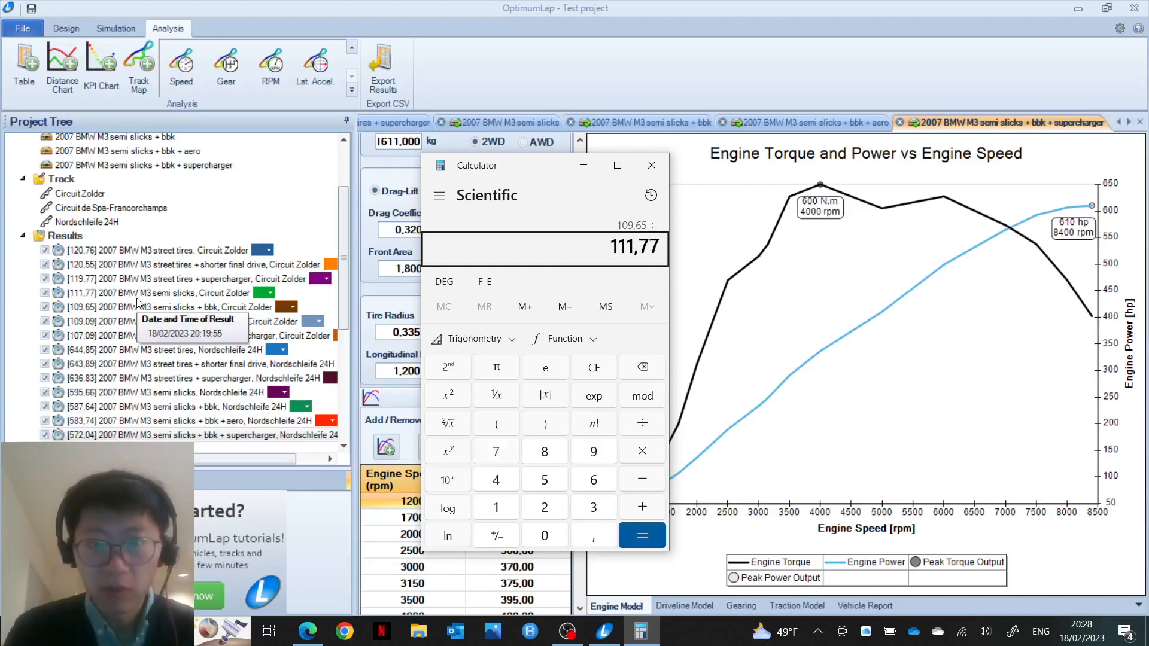
{"action": "key", "text": "Return"}
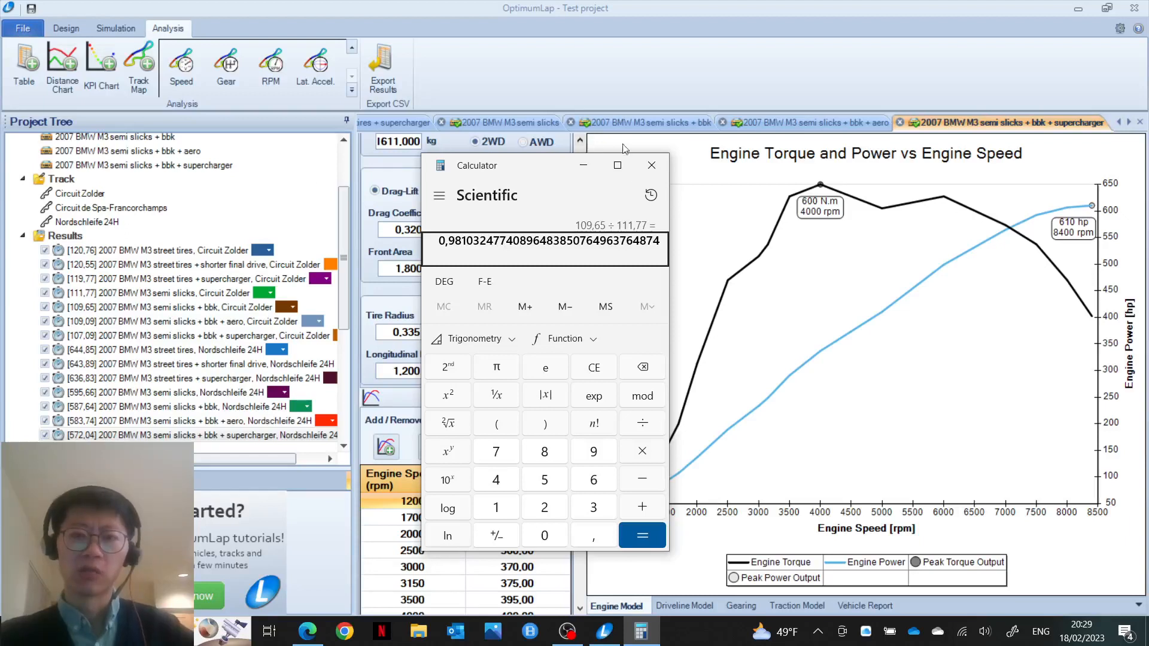
{"action": "left_click", "coordinate": [652, 164]}
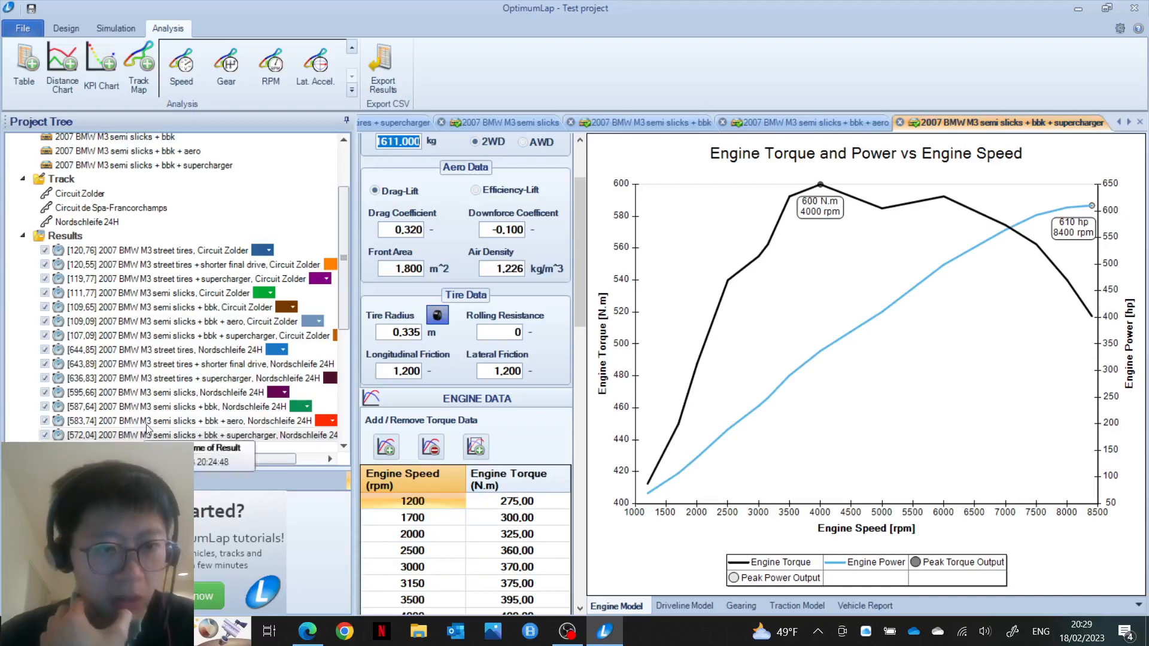
Step: Relaunch Calculator via 'calc' and discard a mistyped attempt at 109,09 ÷ 109,65
{"action": "key", "text": "super"}
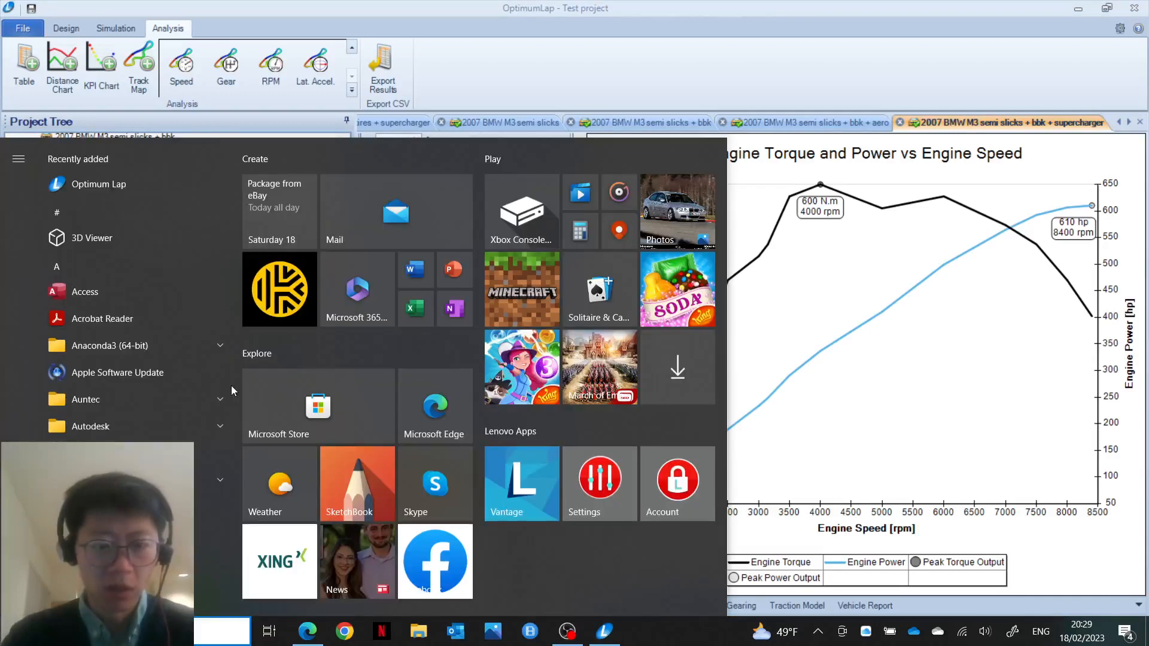
{"action": "type", "text": "calc"}
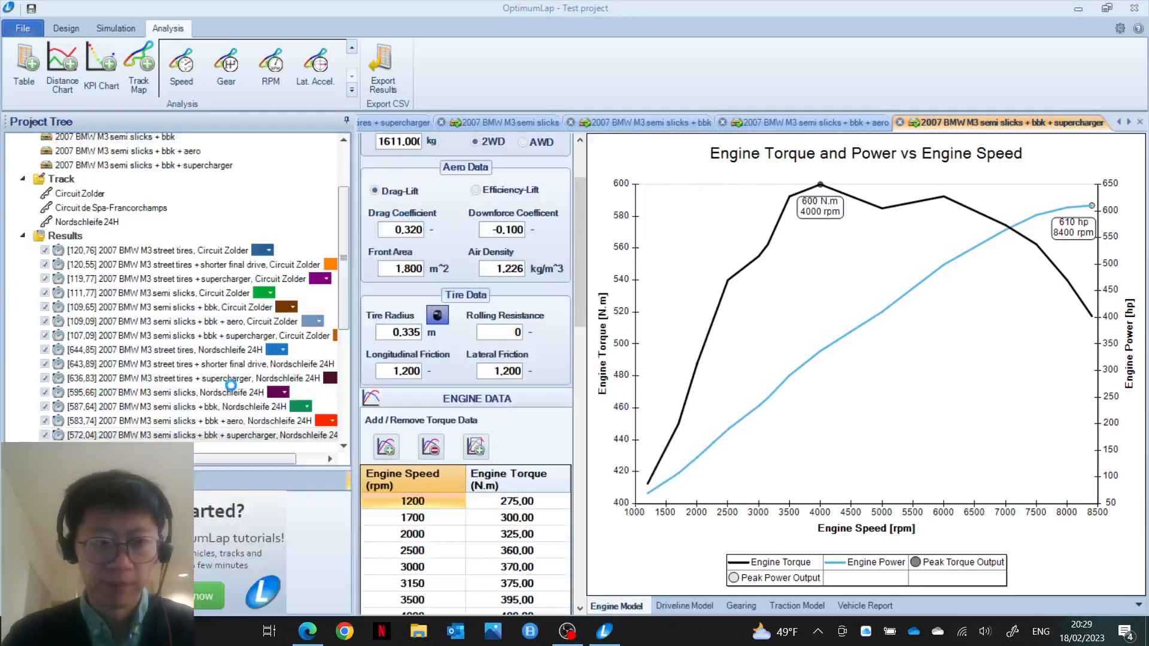
{"action": "key", "text": "Return"}
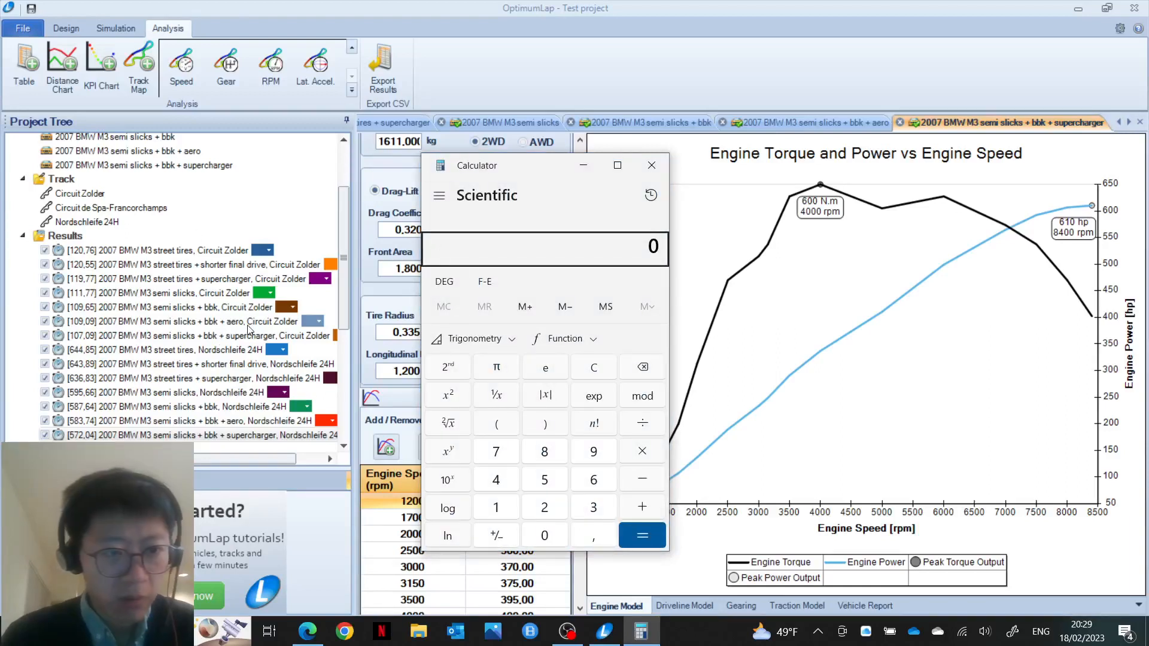
{"action": "type", "text": "109,"}
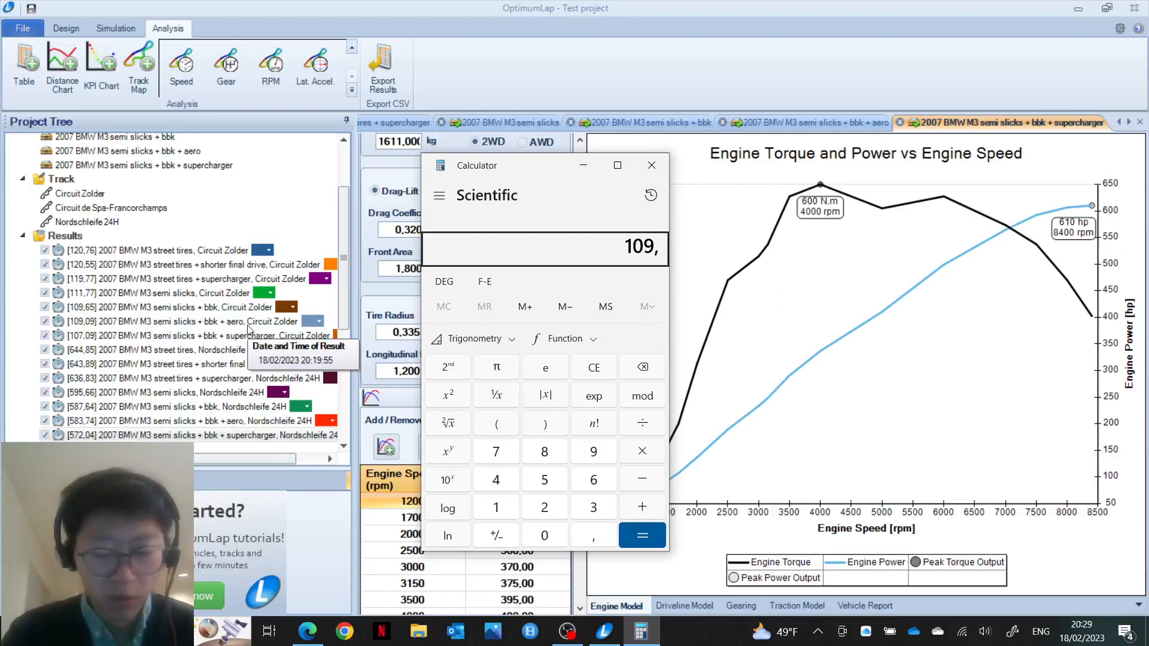
{"action": "type", "text": "09"}
{"action": "key", "text": "slash"}
{"action": "type", "text": "109"}
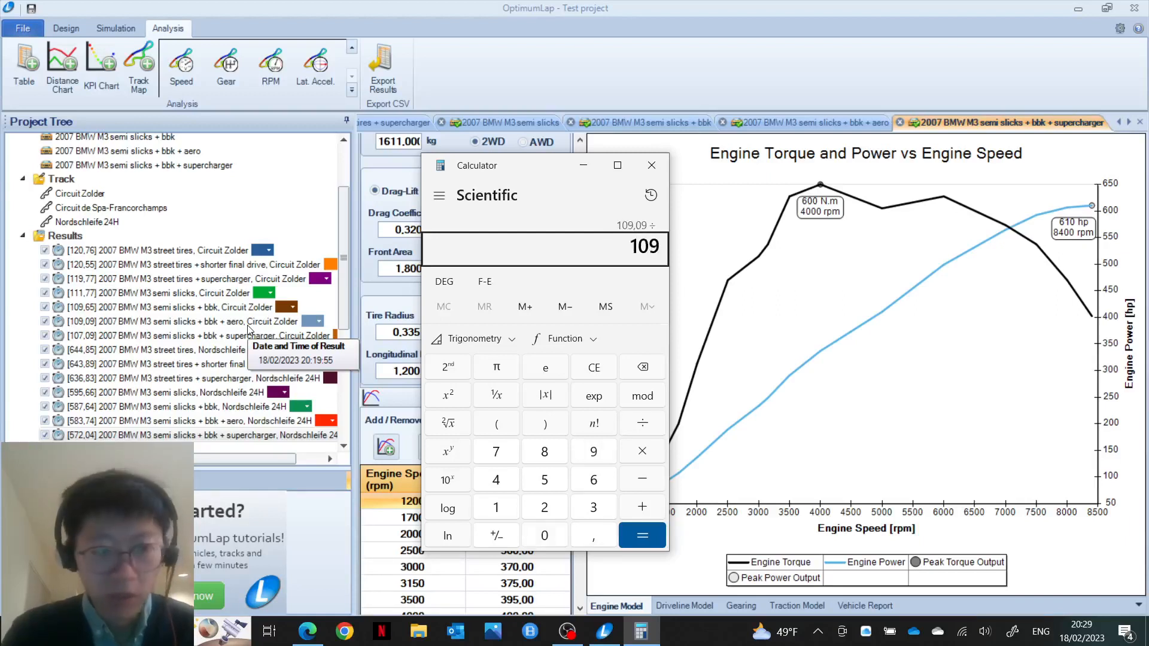
{"action": "key", "text": "slash"}
{"action": "type", "text": "65"}
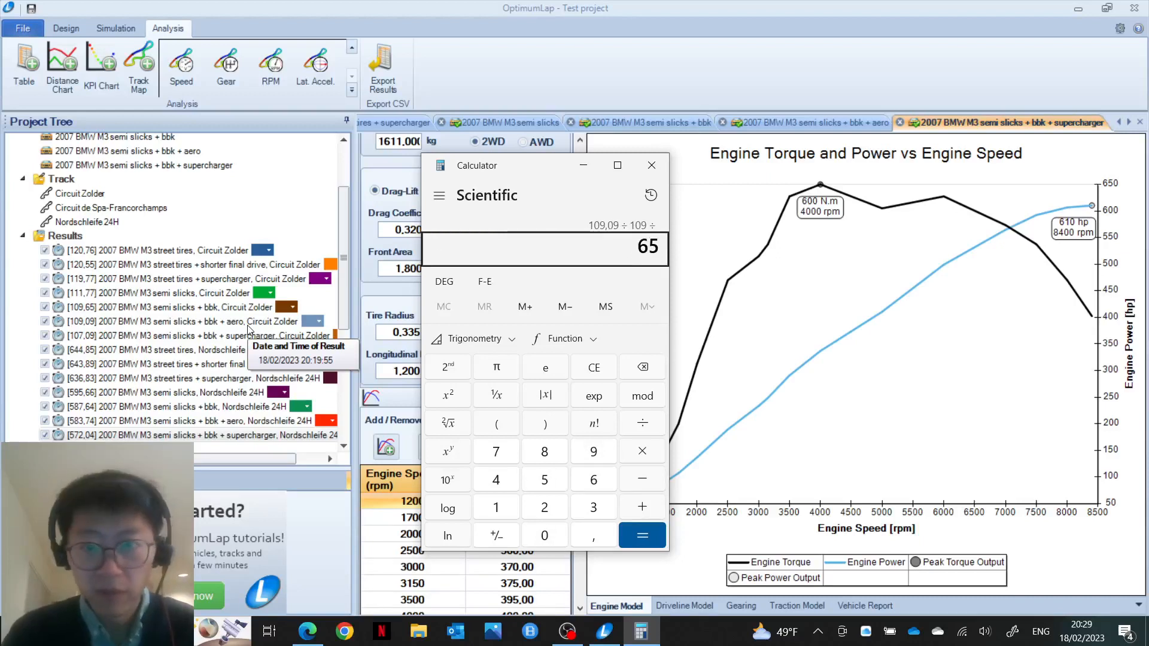
{"action": "key", "text": "BackSpace"}
{"action": "key", "text": "BackSpace"}
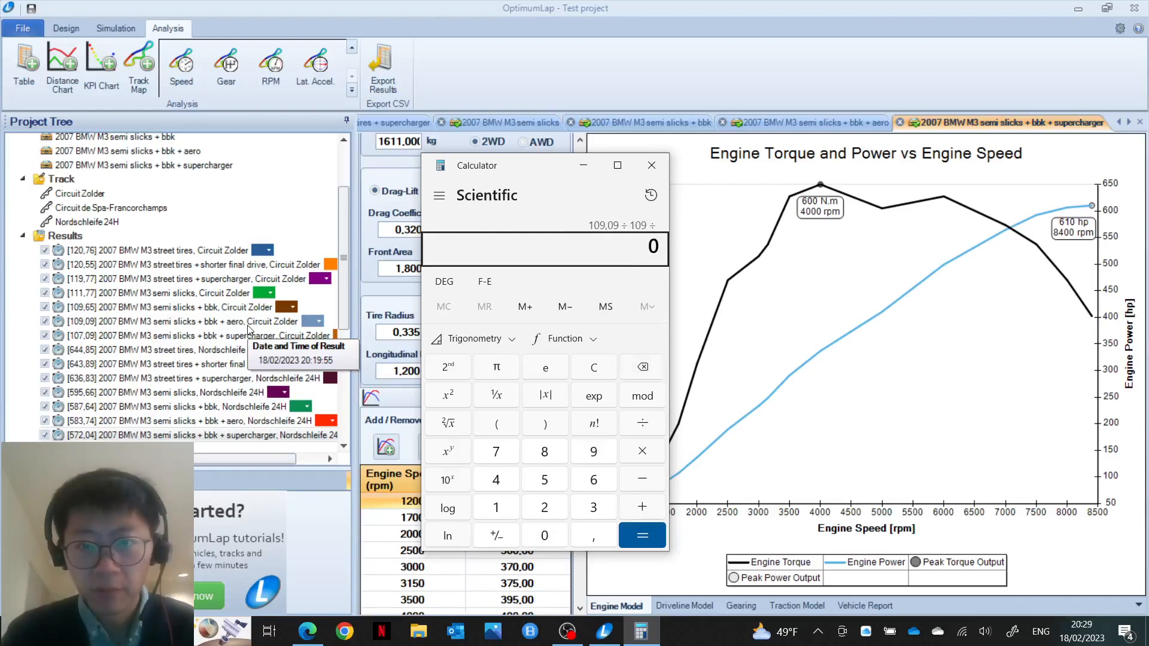
{"action": "key", "text": "Escape"}
Step: Divide 109,09 by 109,65 (≈0,9949), then clear the result
{"action": "type", "text": "109"}
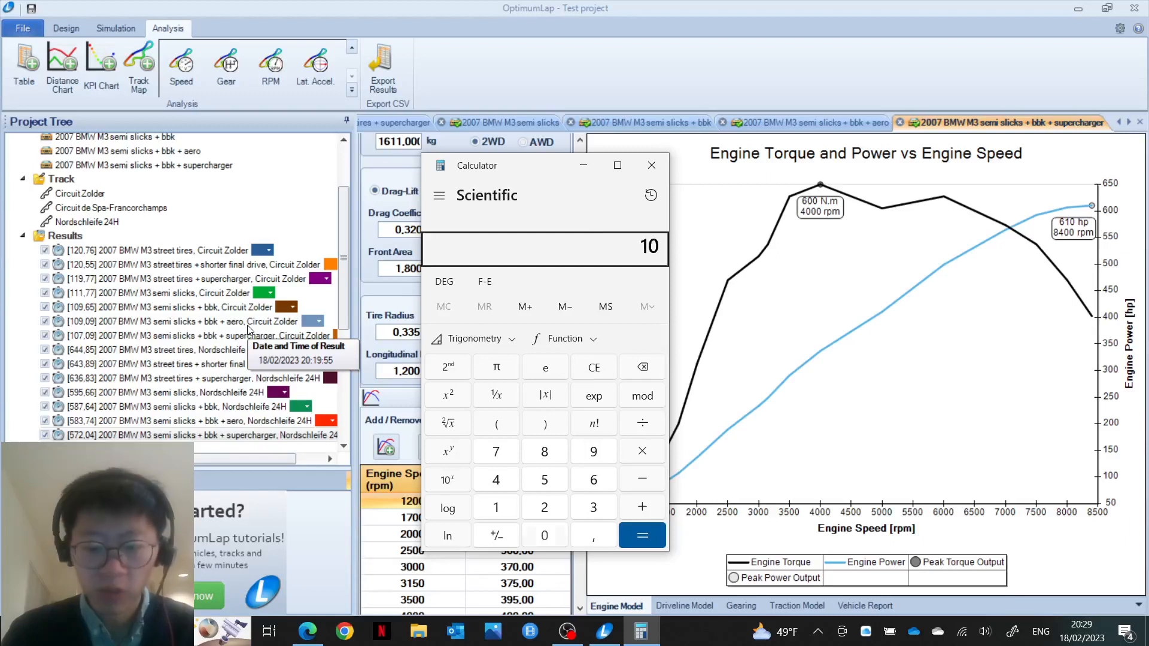
{"action": "type", "text": ",09"}
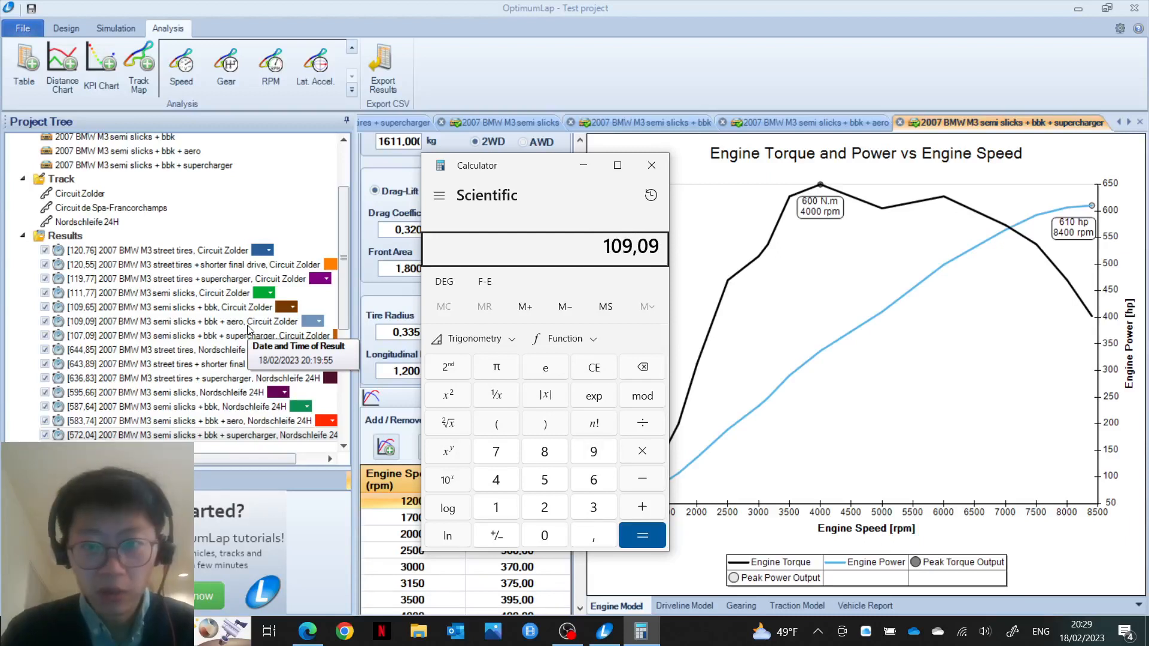
{"action": "key", "text": "slash"}
{"action": "type", "text": "10"}
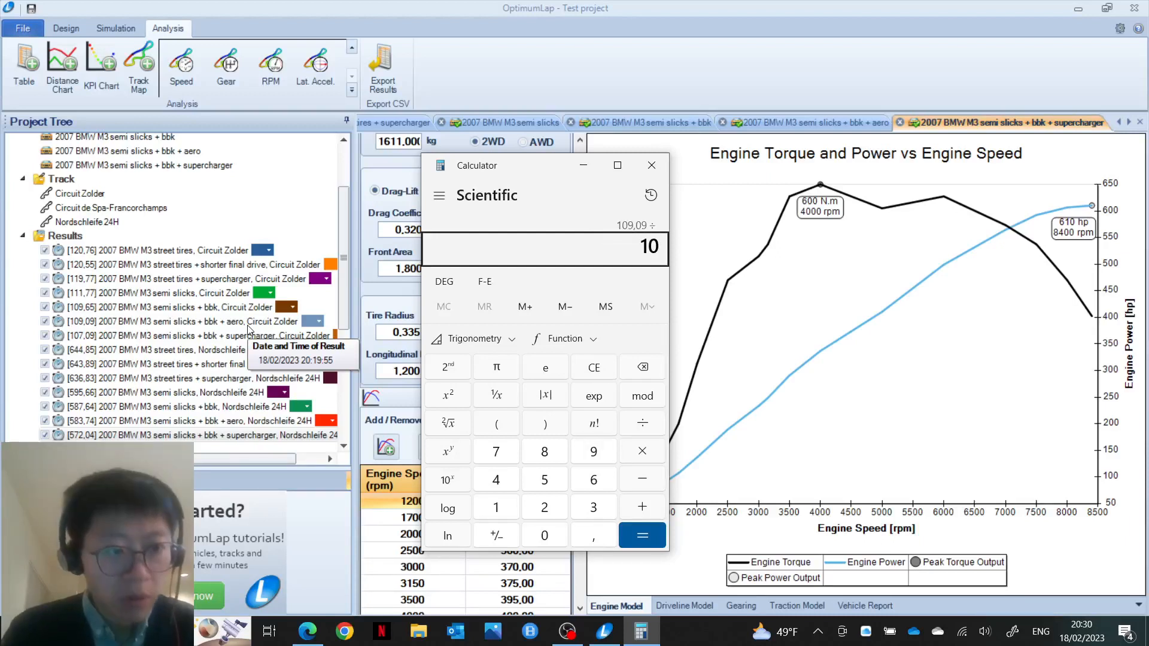
{"action": "type", "text": "9,65"}
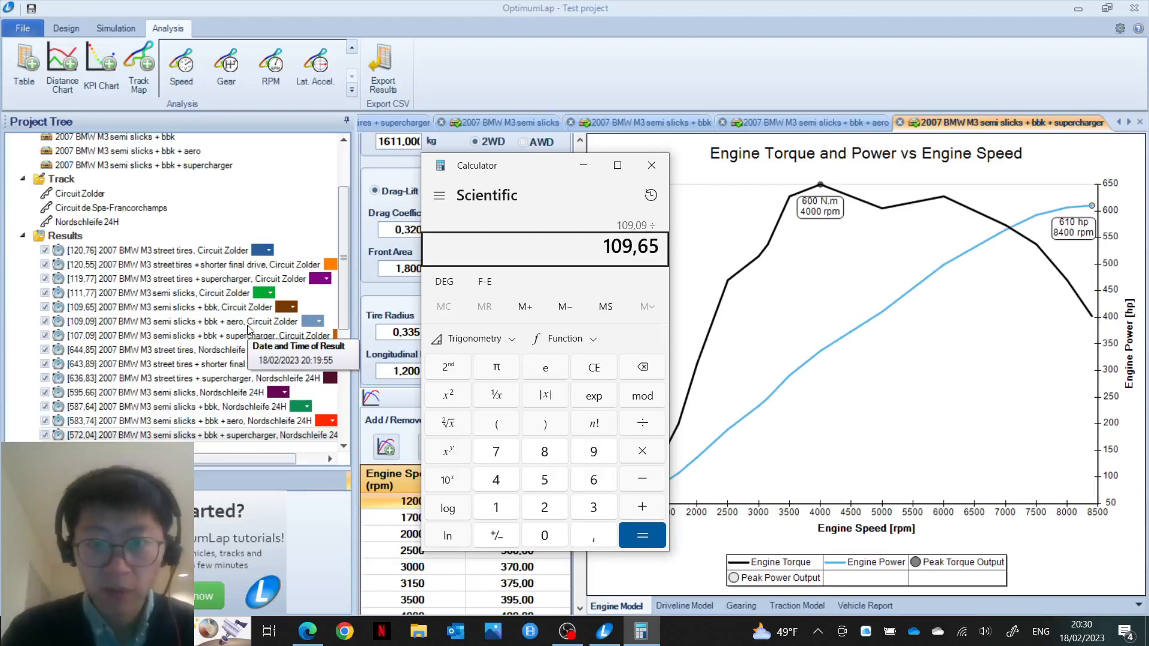
{"action": "key", "text": "Return"}
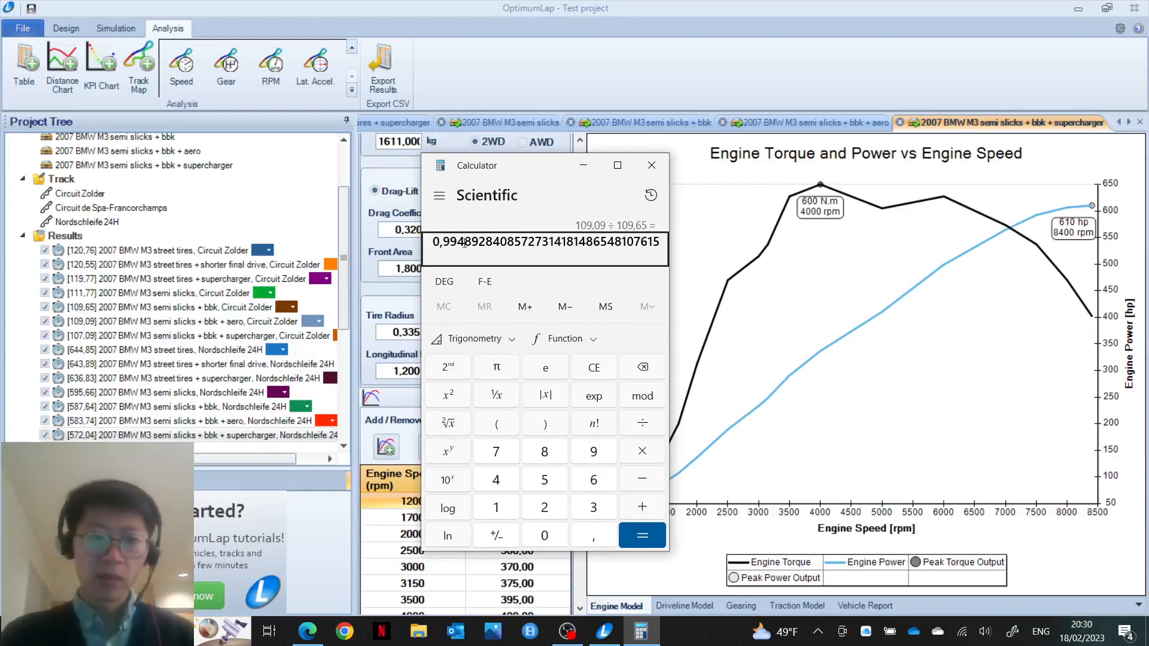
{"action": "key", "text": "Escape"}
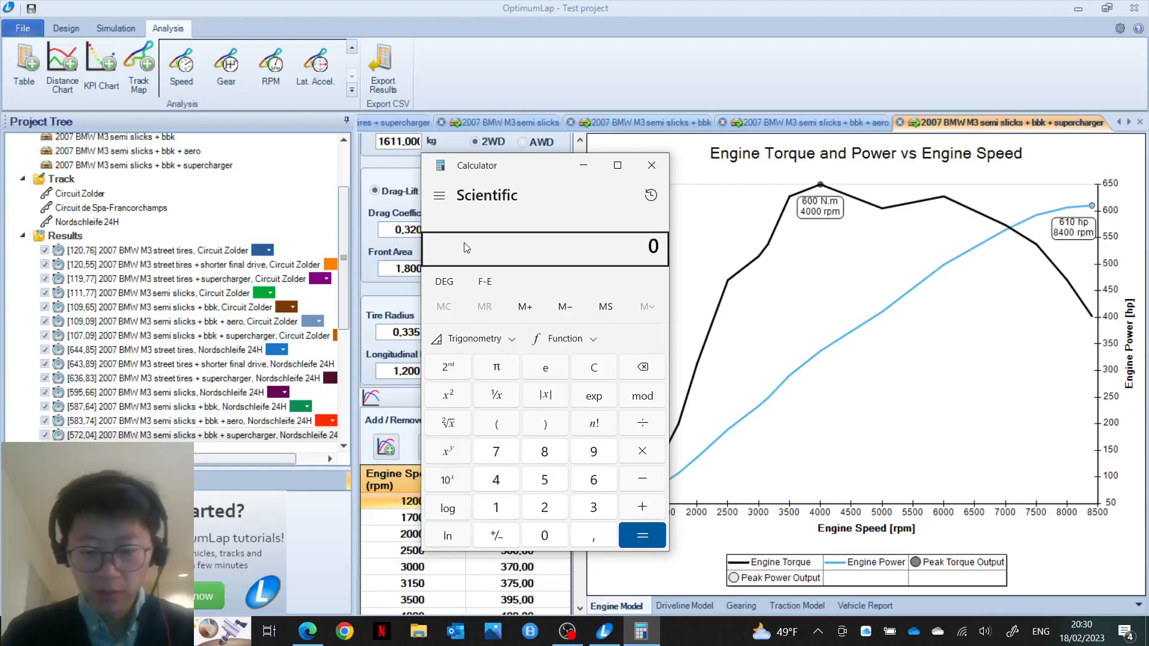
Step: Divide 583,74 by 587,64 (≈0,9934) for the Nordschleife aero variant, then clear it
{"action": "type", "text": "583,74"}
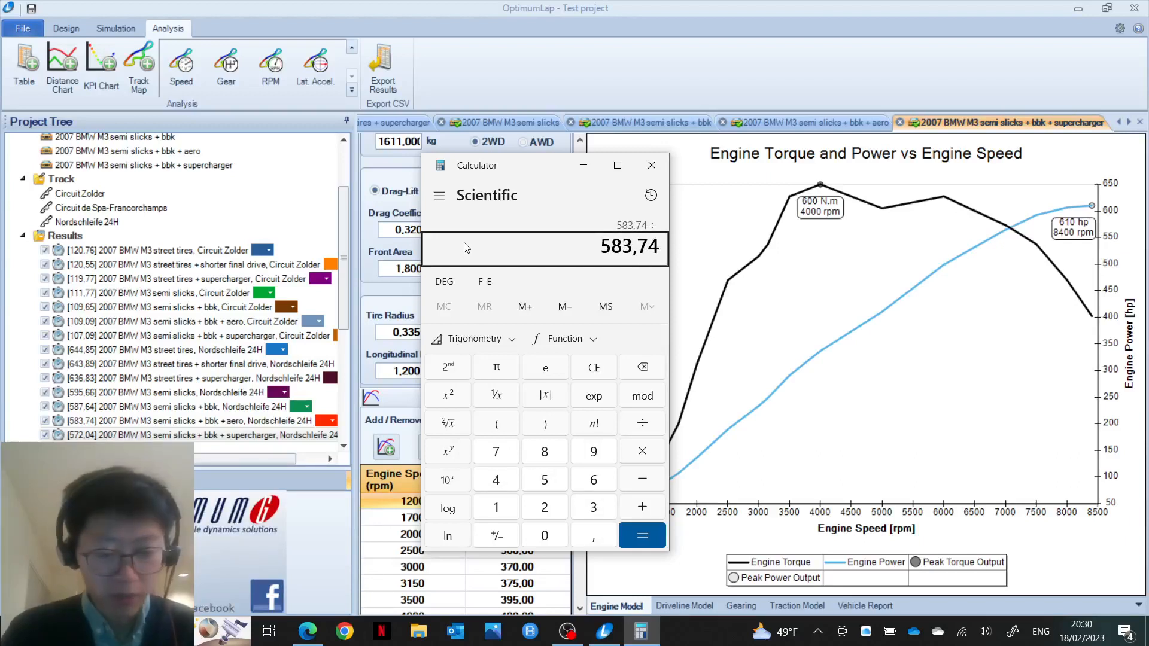
{"action": "type", "text": "/587"}
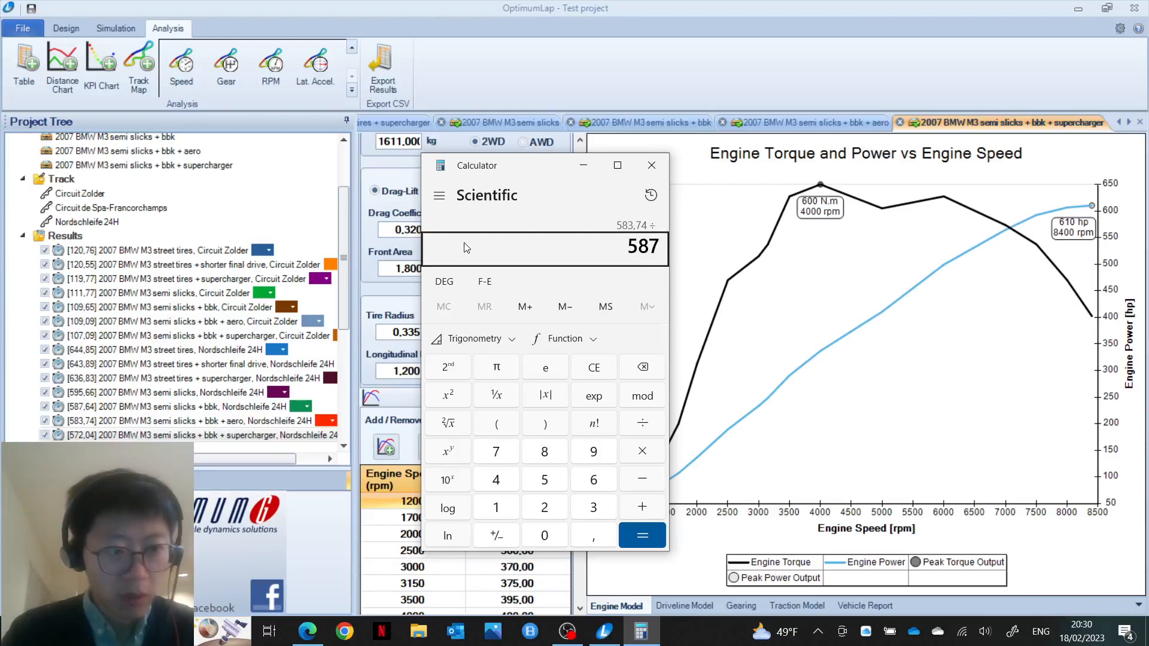
{"action": "type", "text": ",64"}
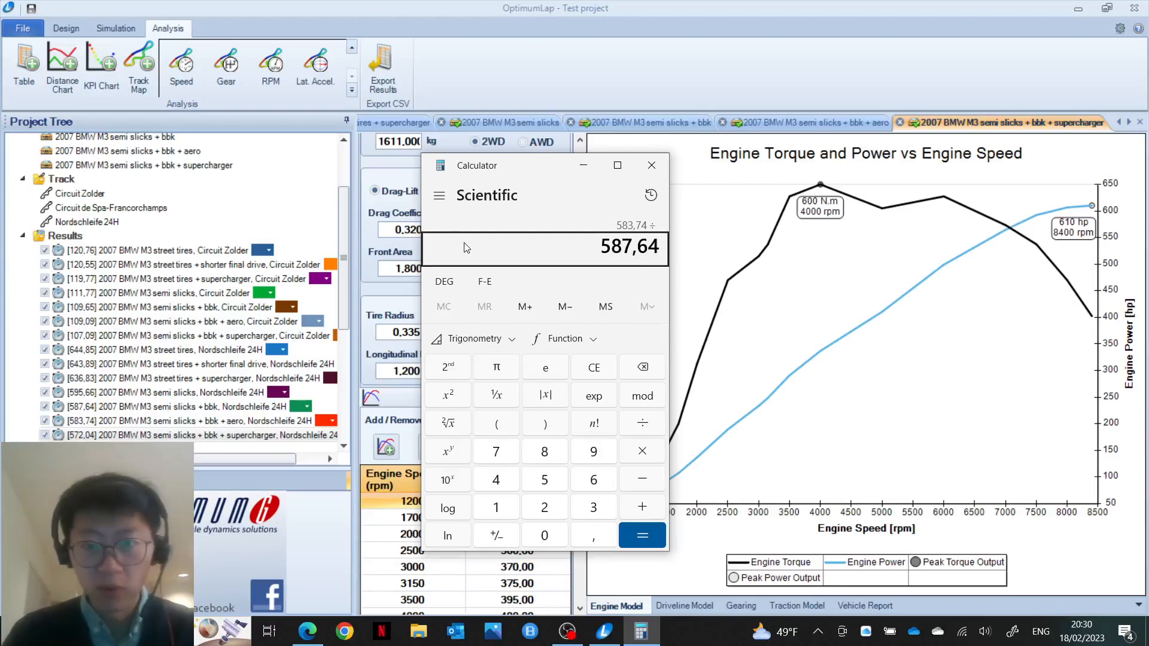
{"action": "key", "text": "Return"}
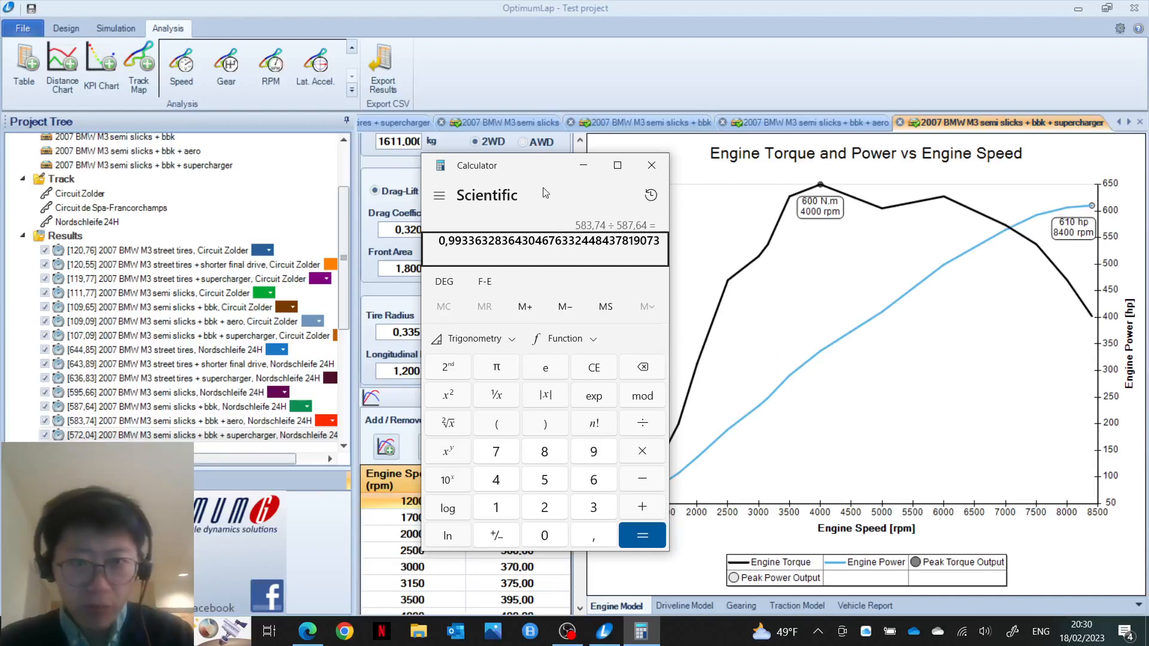
{"action": "key", "text": "Escape"}
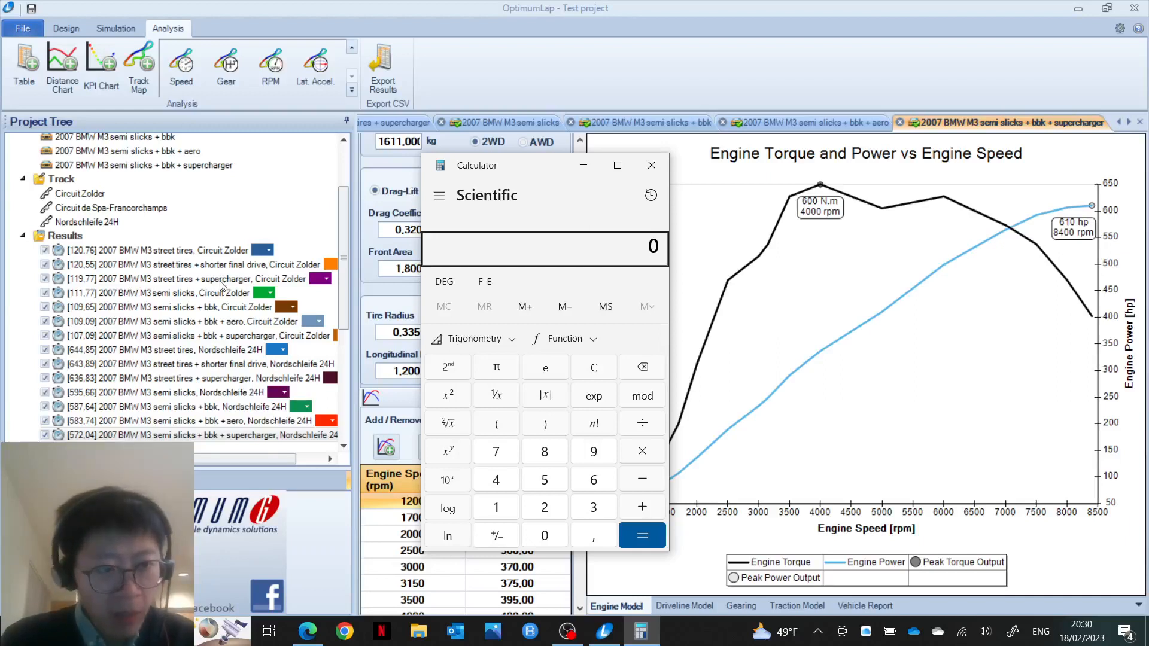
Step: Divide 107,09 by 109,65 (≈0,9767), fixing typos in the first number, then clear it
{"action": "type", "text": "108"}
{"action": "key", "text": "BackSpace"}
{"action": "type", "text": "7"}
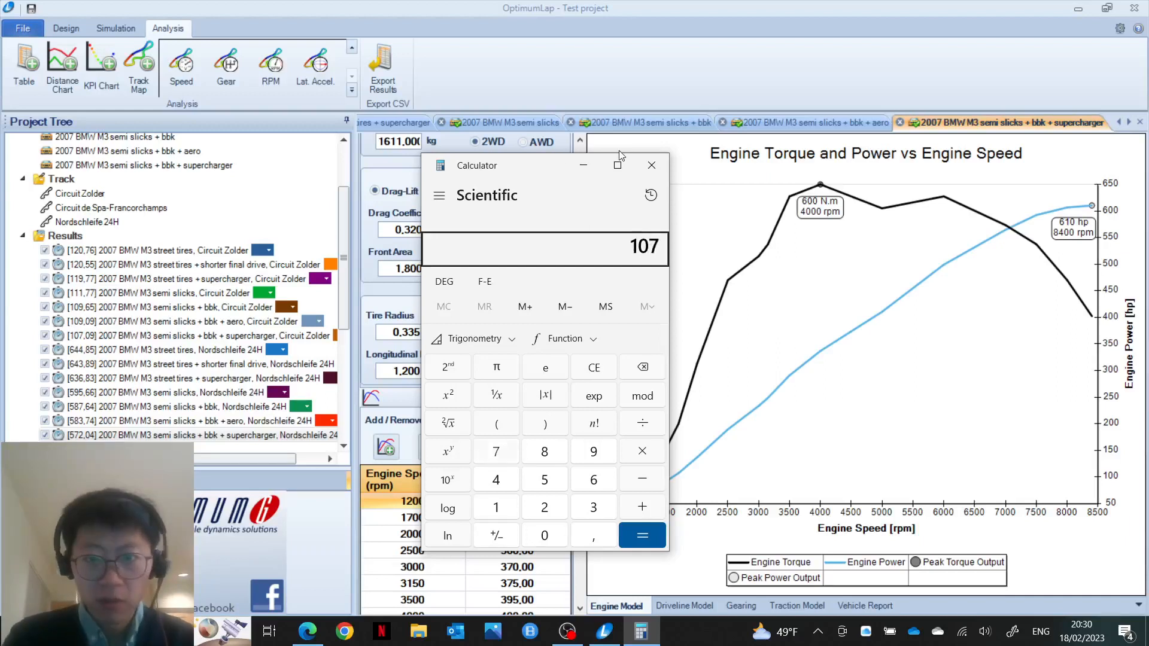
{"action": "type", "text": ",08"}
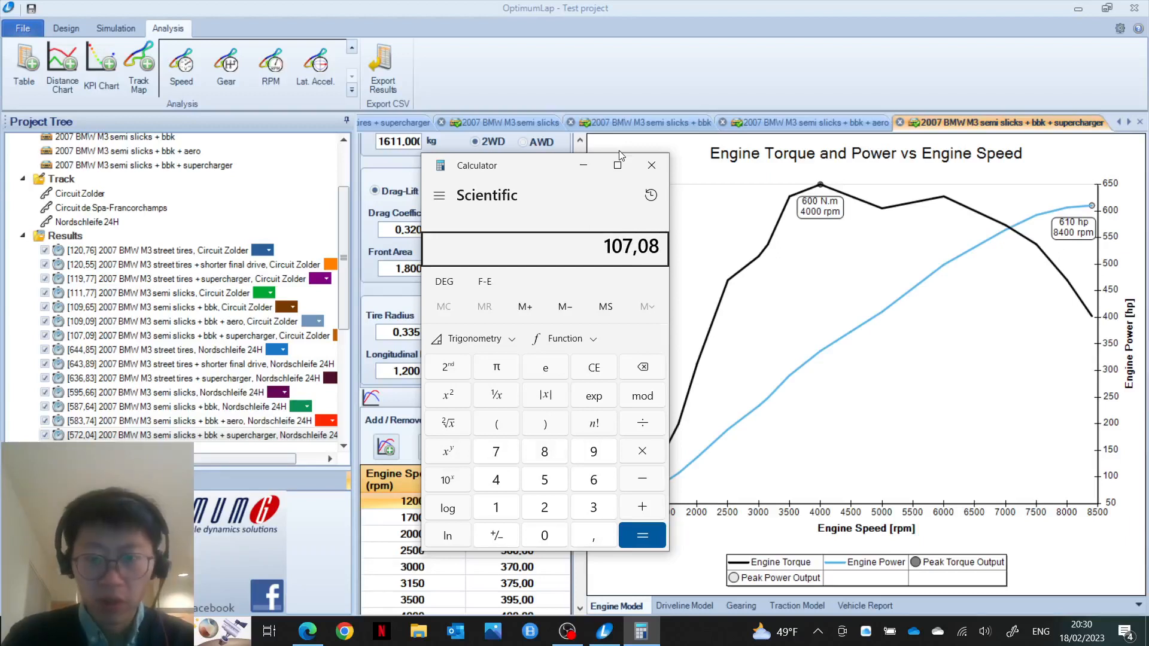
{"action": "key", "text": "BackSpace"}
{"action": "type", "text": "9"}
{"action": "key", "text": "slash"}
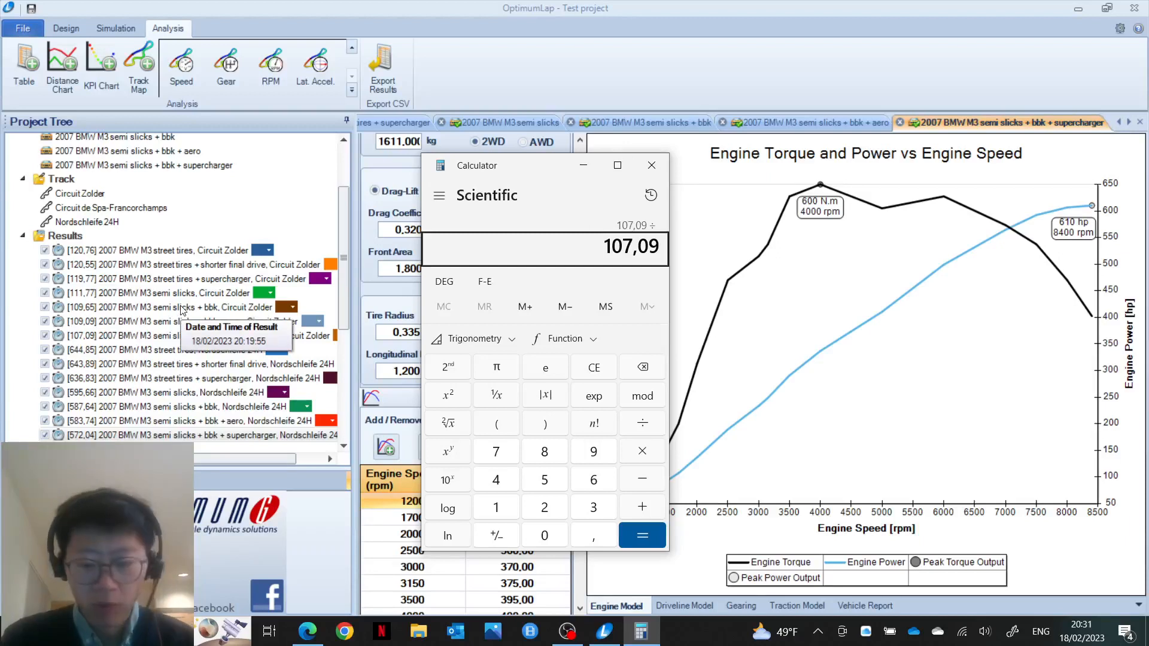
{"action": "type", "text": "109,"}
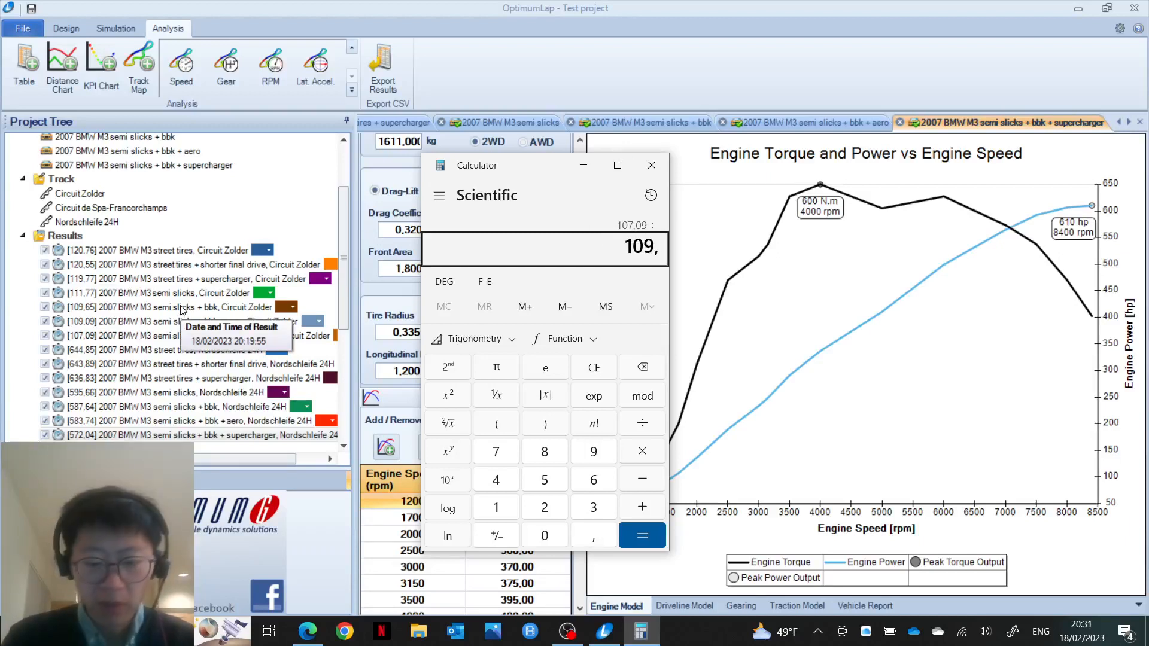
{"action": "type", "text": "65"}
{"action": "key", "text": "Return"}
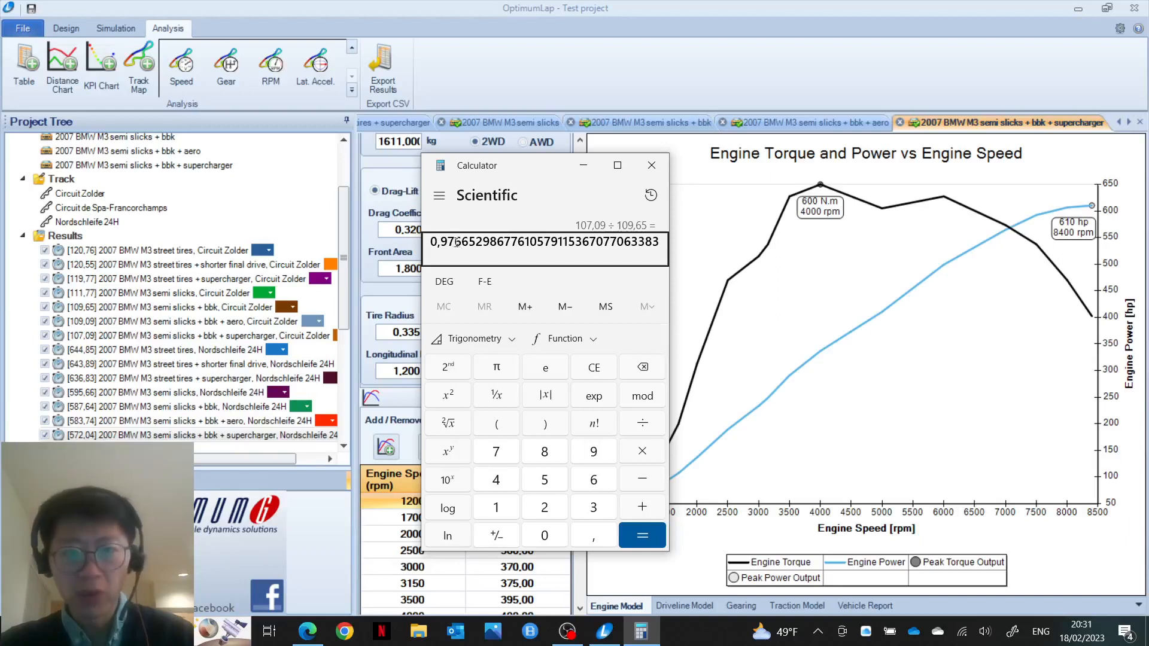
{"action": "key", "text": "Escape"}
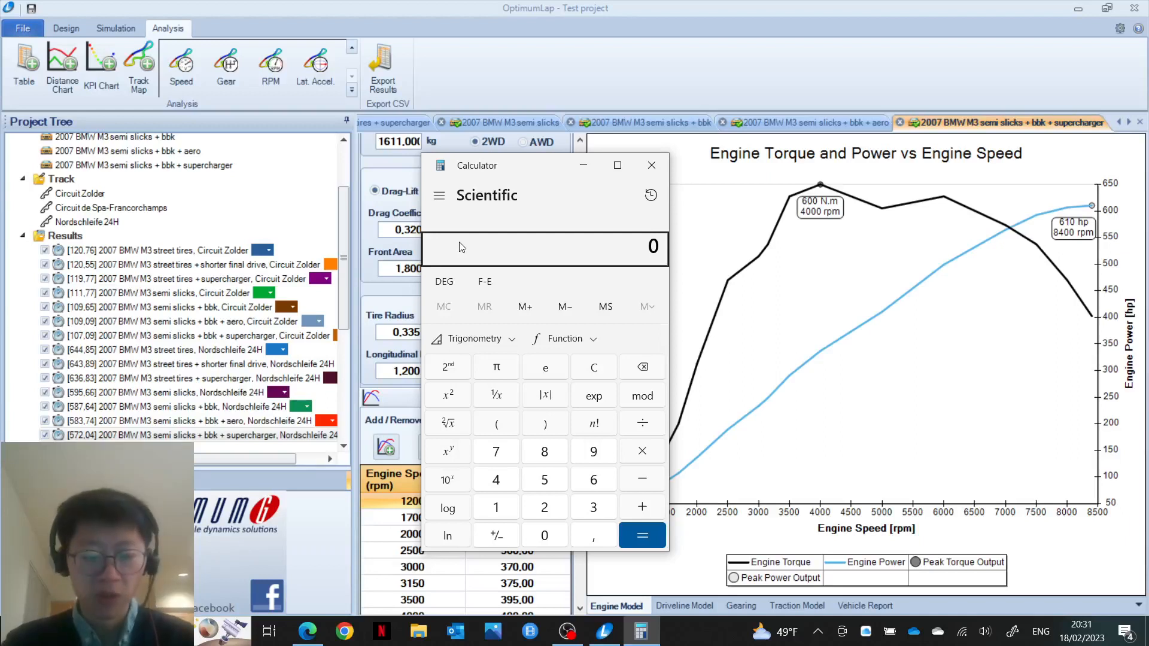
Step: Enter 572,04 ÷ 587,64 (≈0,9735), then close Calculator to return to OptimumLap
{"action": "type", "text": "57"}
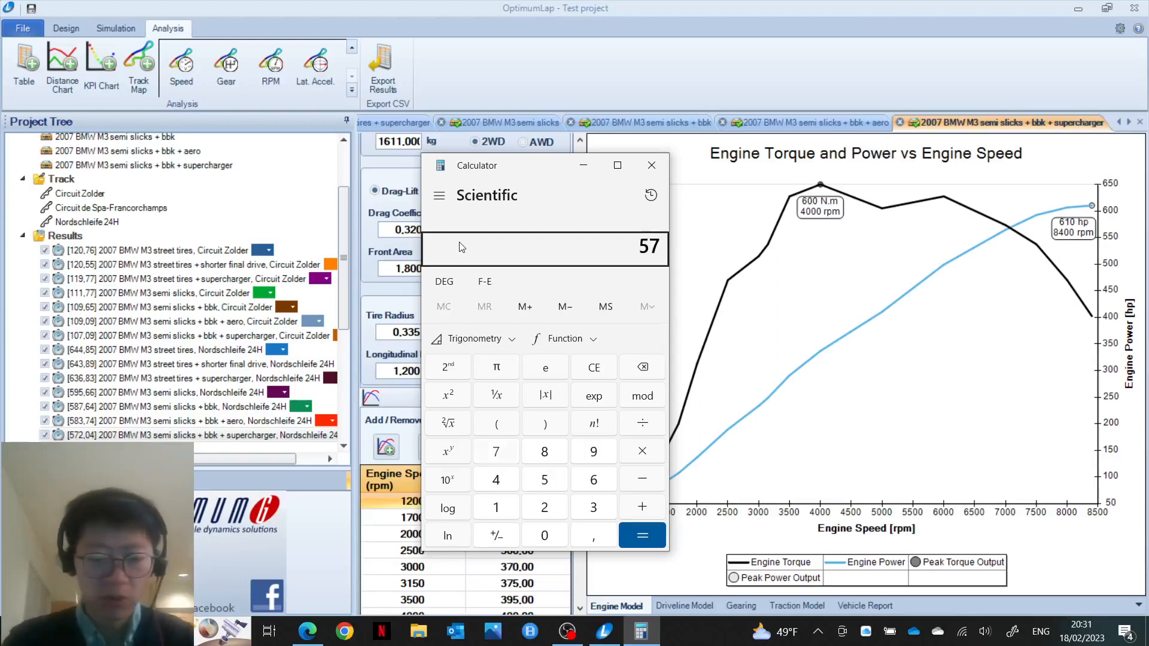
{"action": "type", "text": "2"}
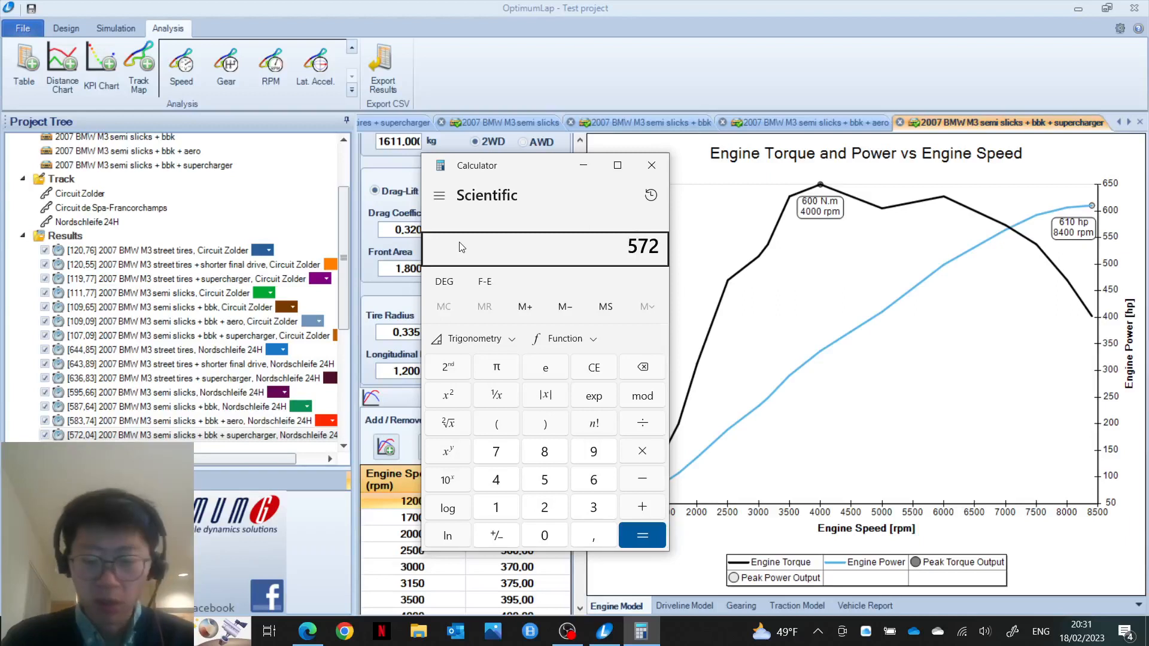
{"action": "type", "text": ",04"}
{"action": "key", "text": "slash"}
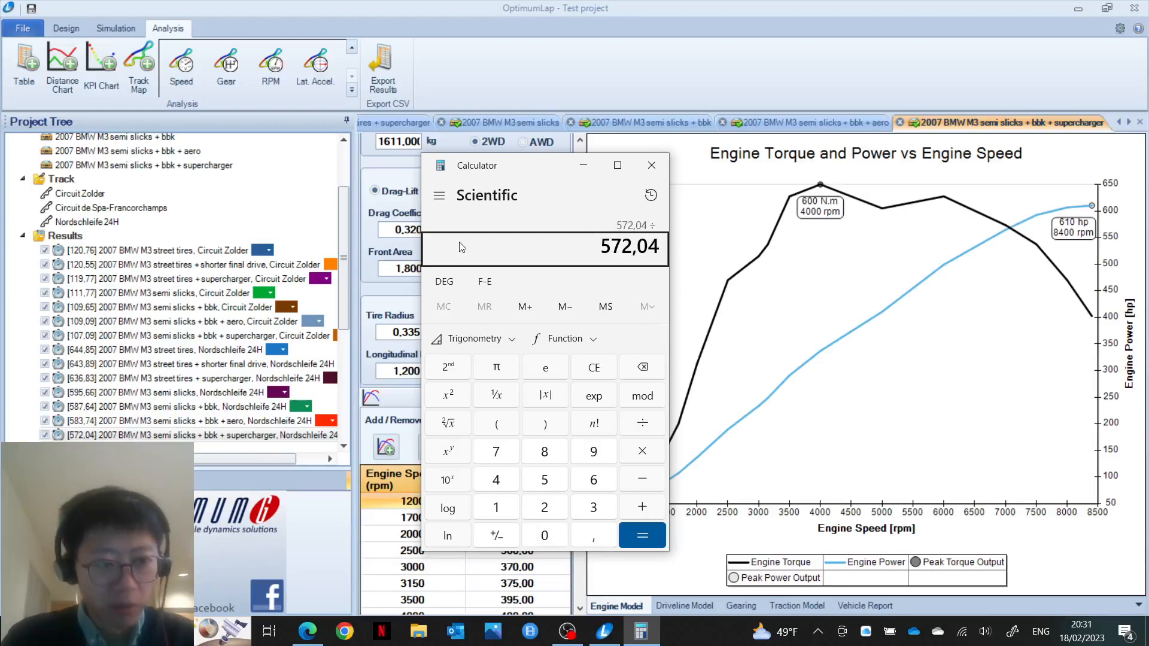
{"action": "type", "text": "587"}
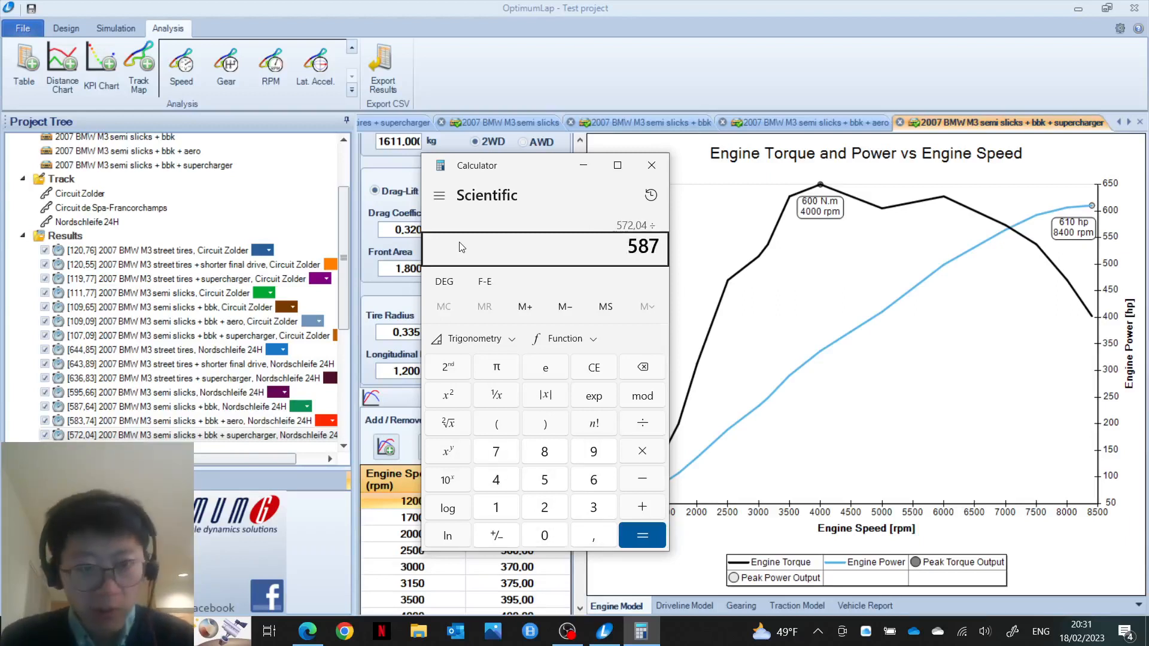
{"action": "type", "text": ","}
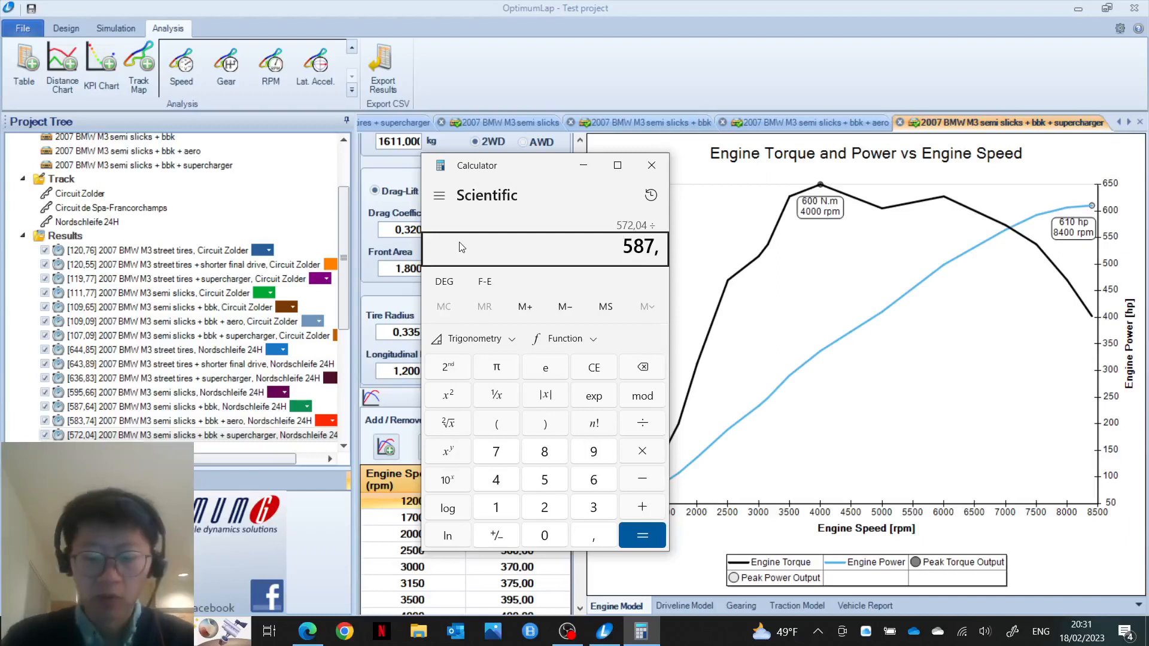
{"action": "type", "text": "64"}
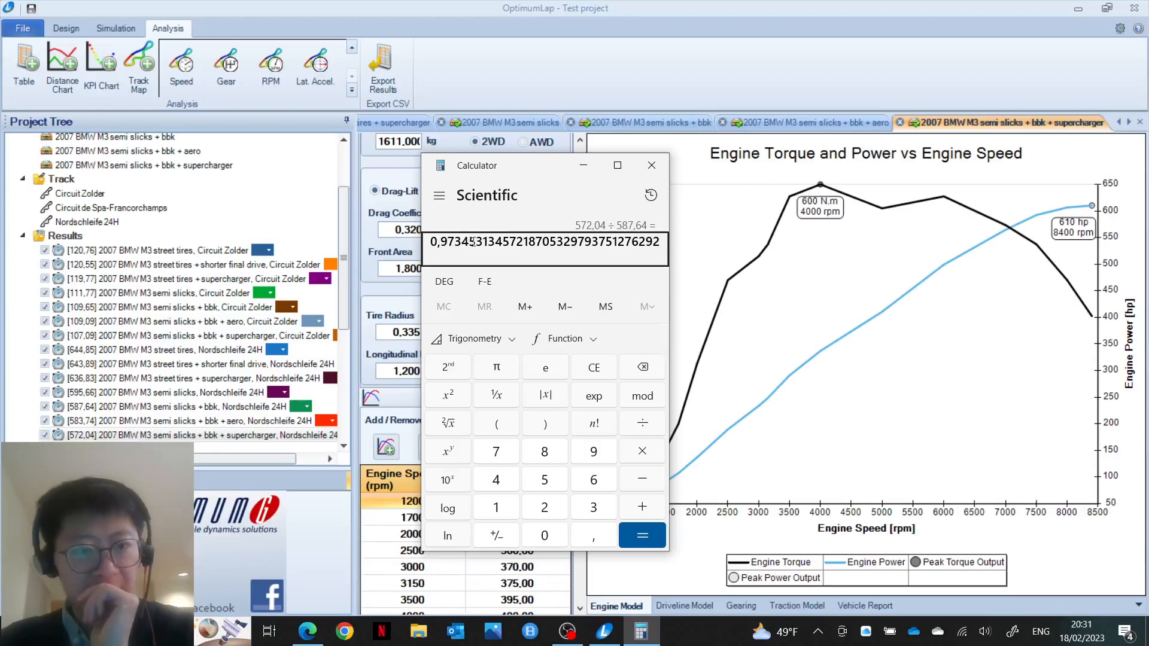
{"action": "left_click", "coordinate": [651, 166]}
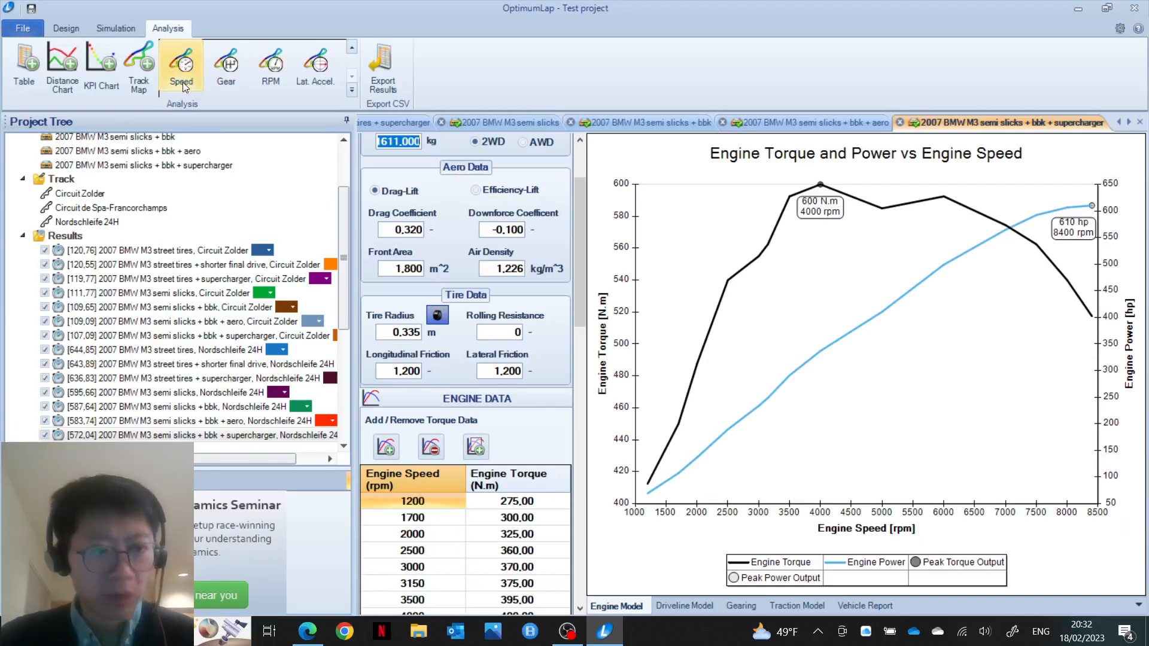
Step: Create a Speed – Elapsed Distance chart from the Analysis ribbon's chart types
{"action": "left_click", "coordinate": [350, 47]}
{"action": "left_click", "coordinate": [349, 47]}
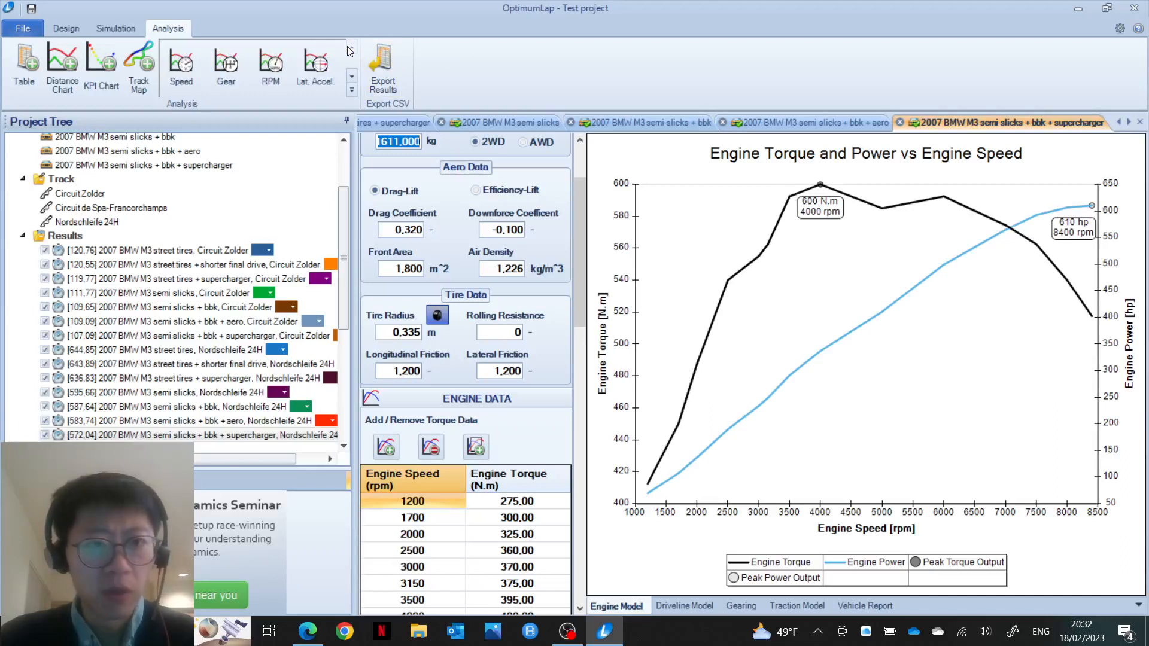
{"action": "left_click", "coordinate": [186, 75]}
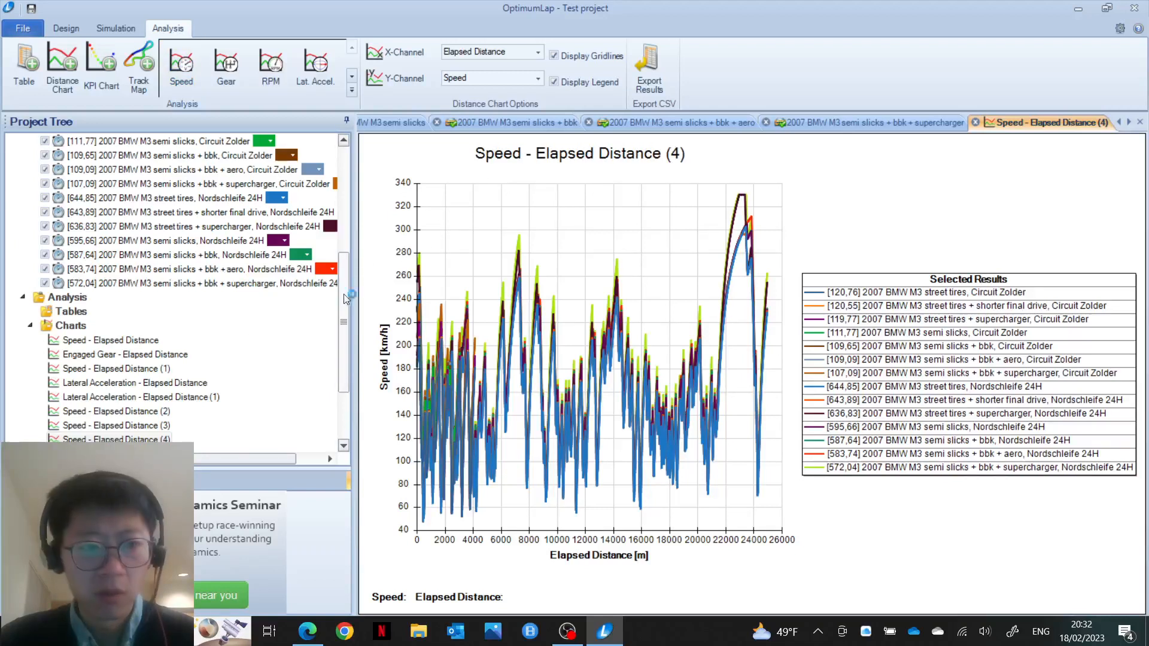
Step: Untick every result except Zolder semi slicks (111,77) and semi slicks + bbk (109,65)
{"action": "scroll", "coordinate": [343, 274], "scroll_direction": "up", "scroll_amount": 2}
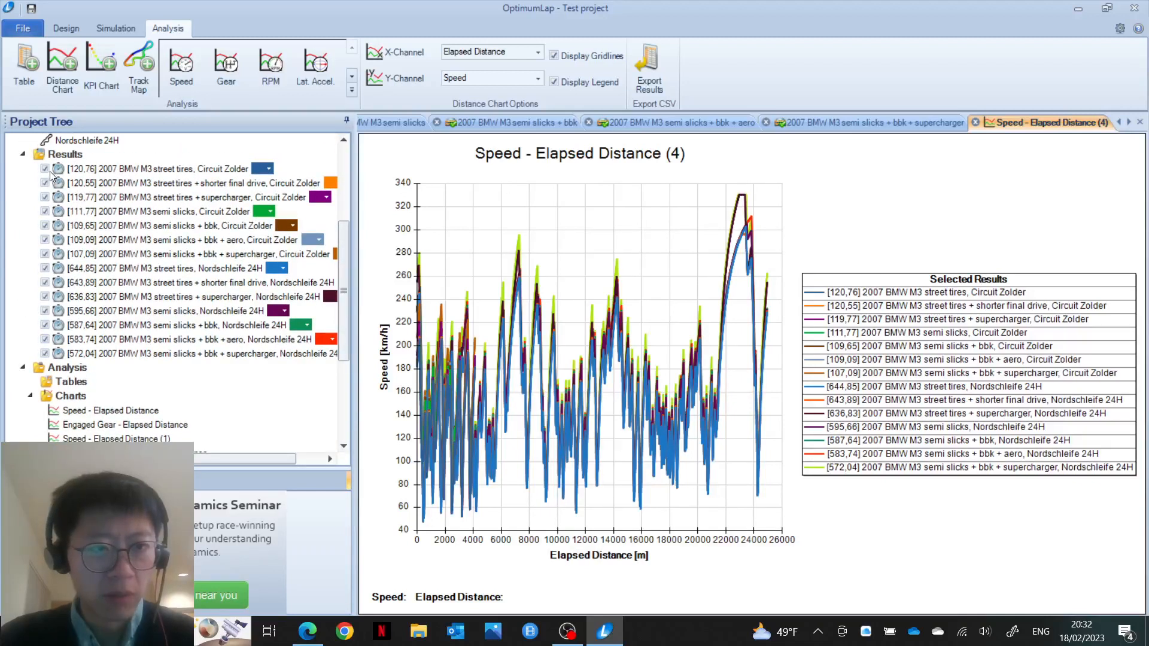
{"action": "left_click", "coordinate": [45, 170]}
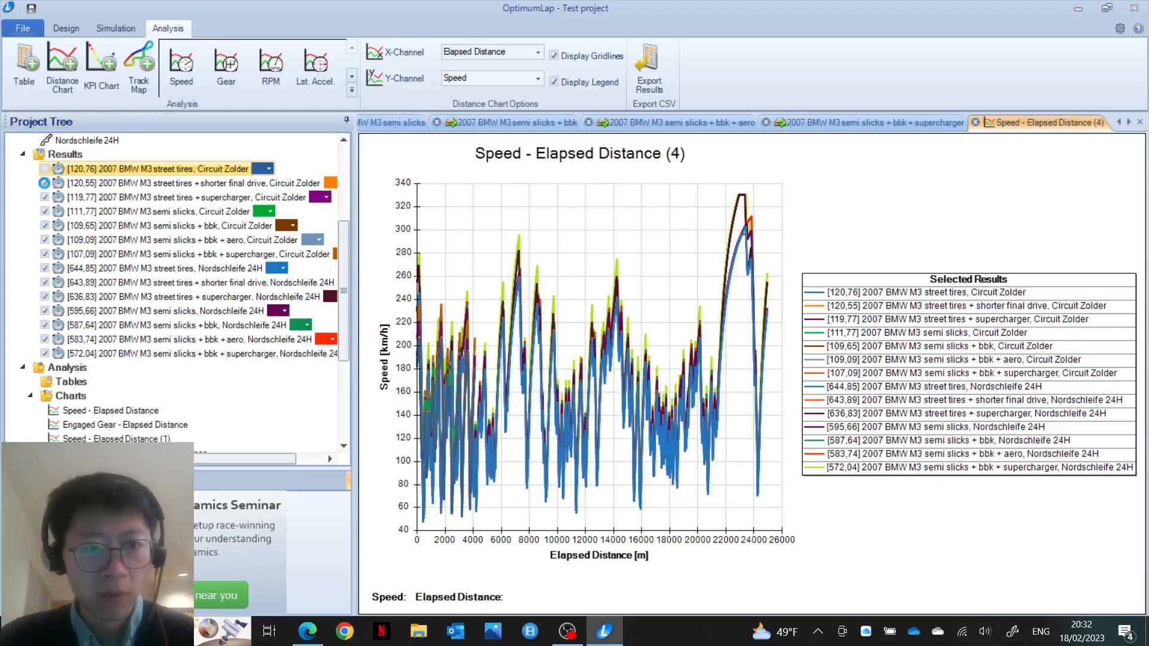
{"action": "left_click", "coordinate": [44, 199]}
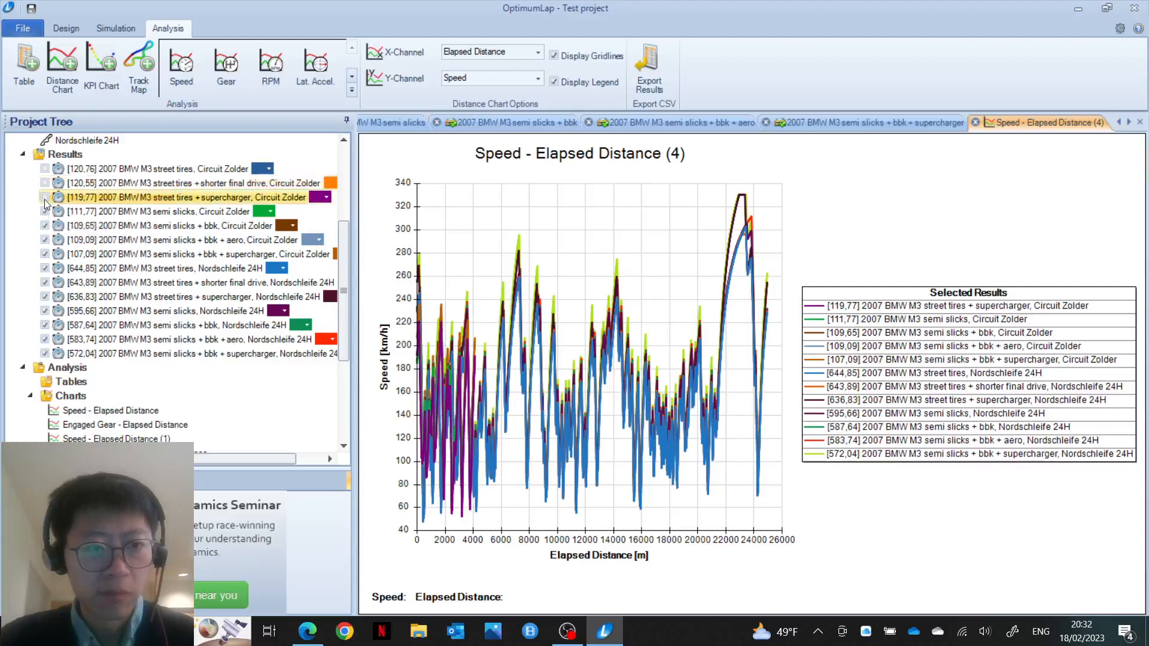
{"action": "left_click", "coordinate": [44, 240]}
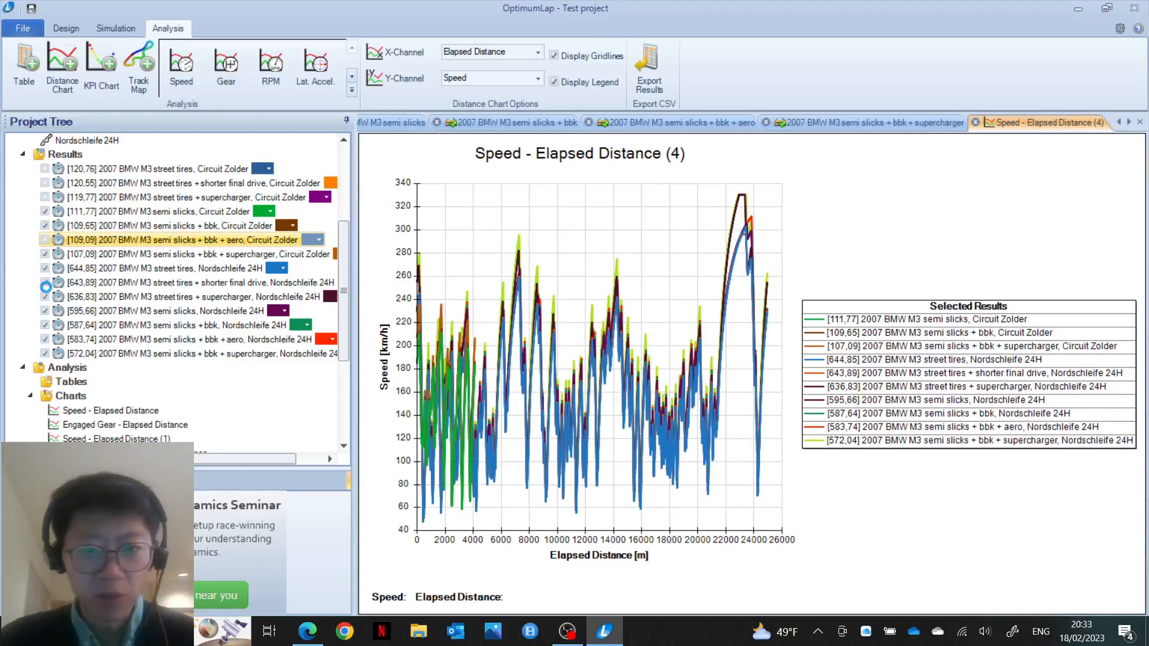
{"action": "left_click", "coordinate": [45, 255]}
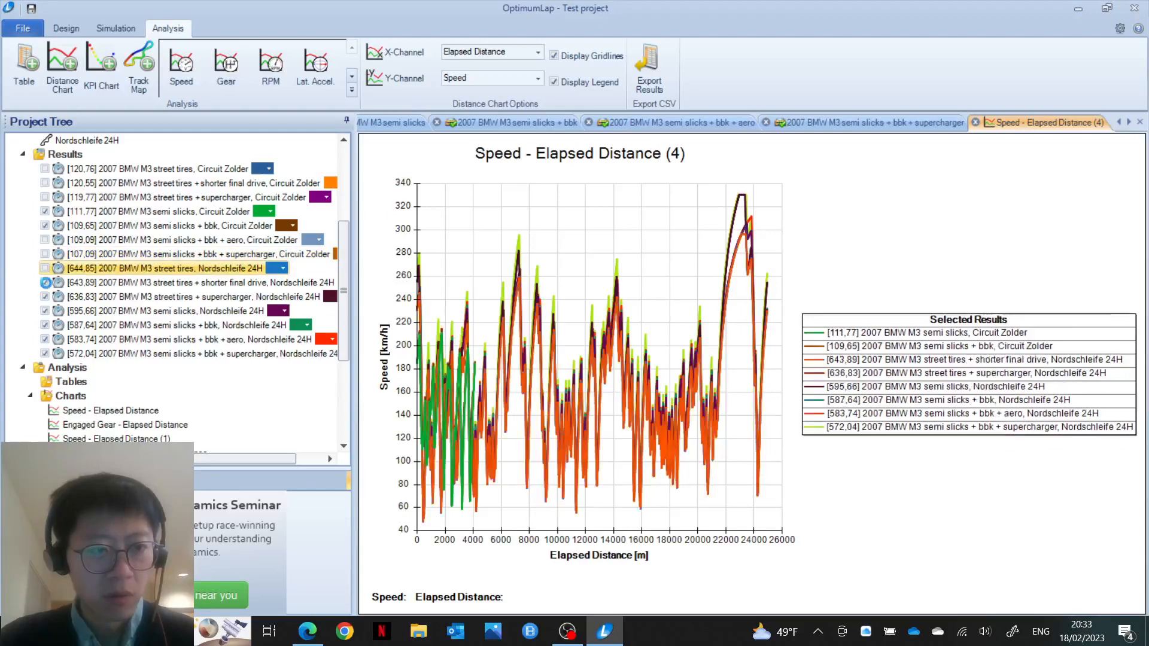
{"action": "left_click", "coordinate": [45, 296]}
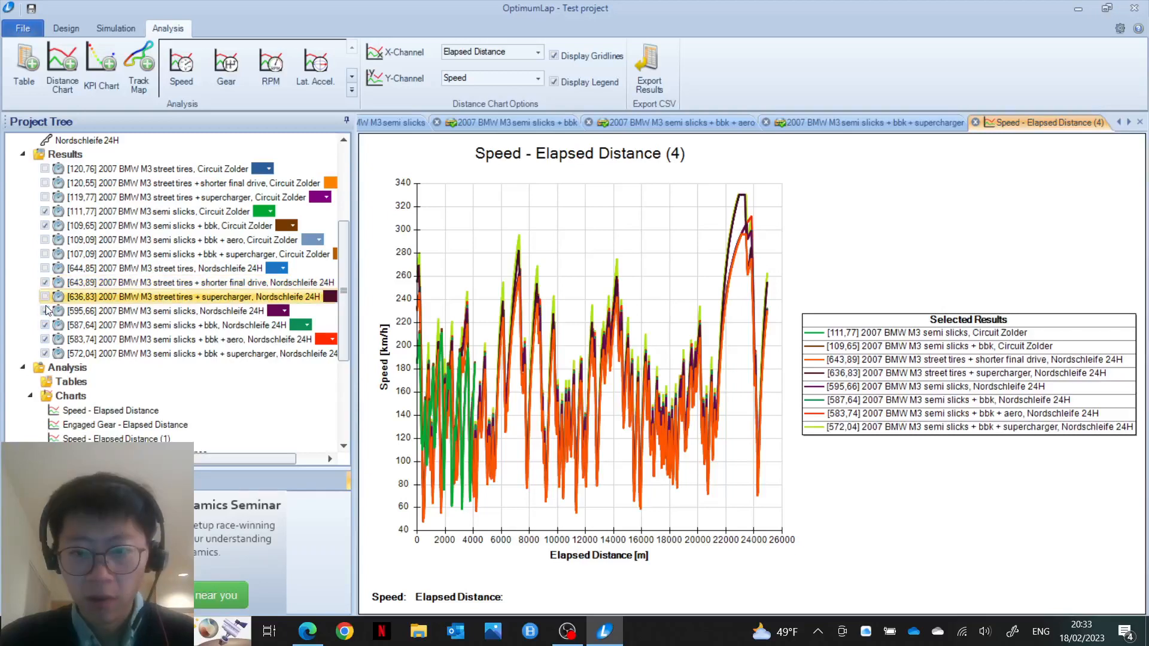
{"action": "left_click", "coordinate": [45, 310]}
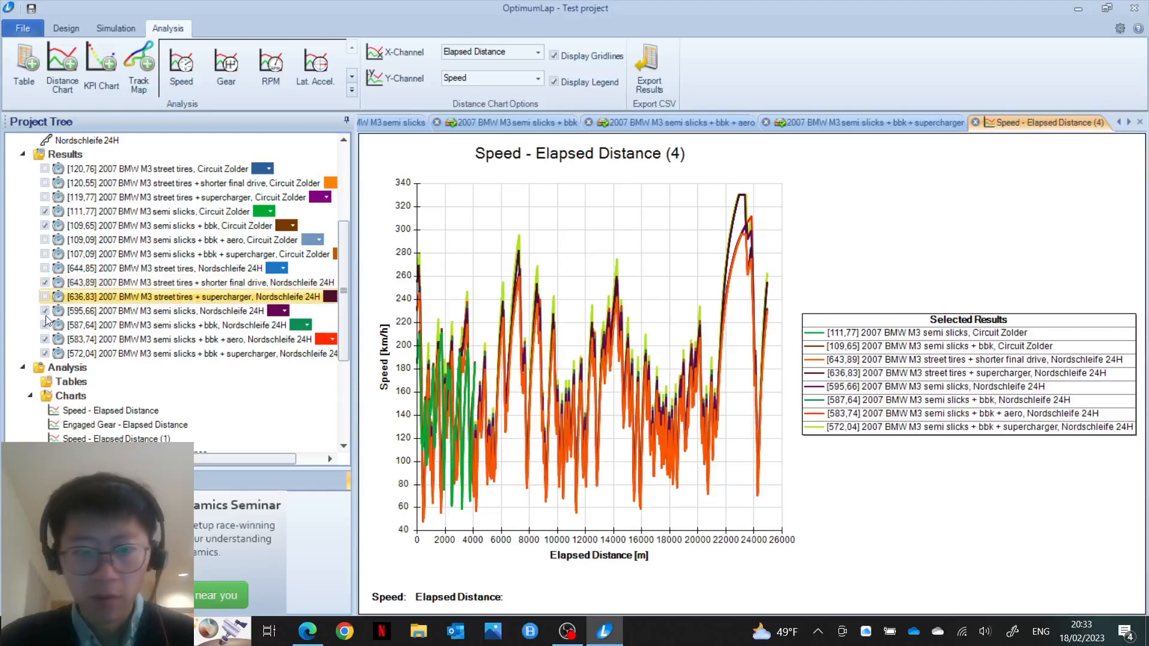
{"action": "left_click", "coordinate": [45, 283]}
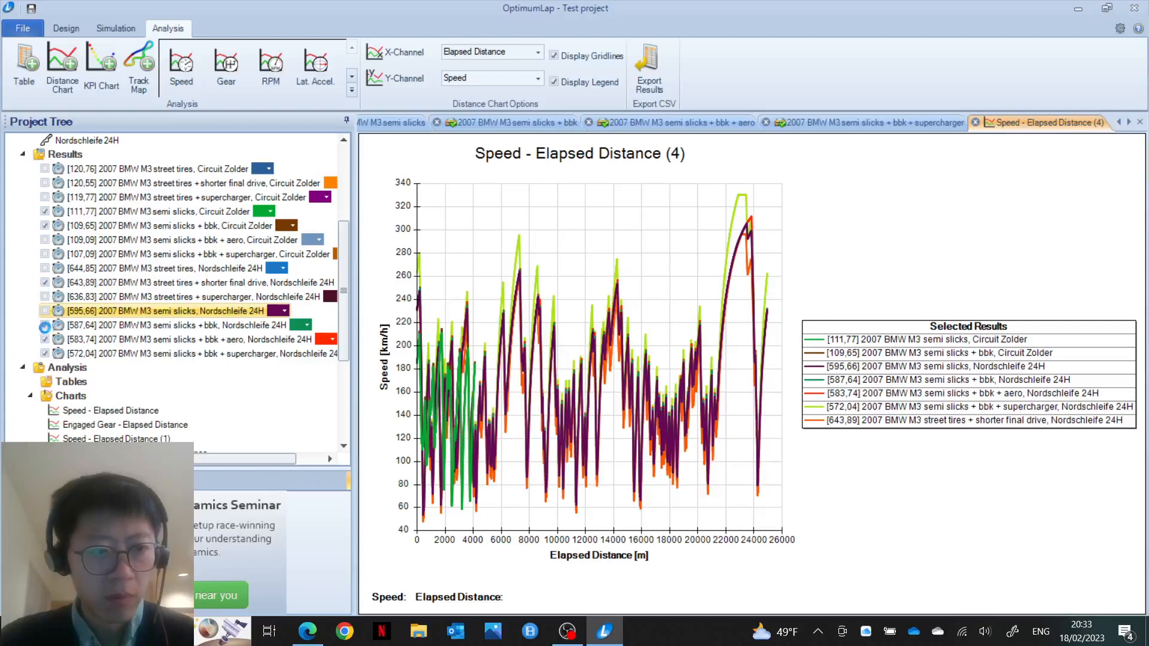
{"action": "left_click", "coordinate": [44, 325]}
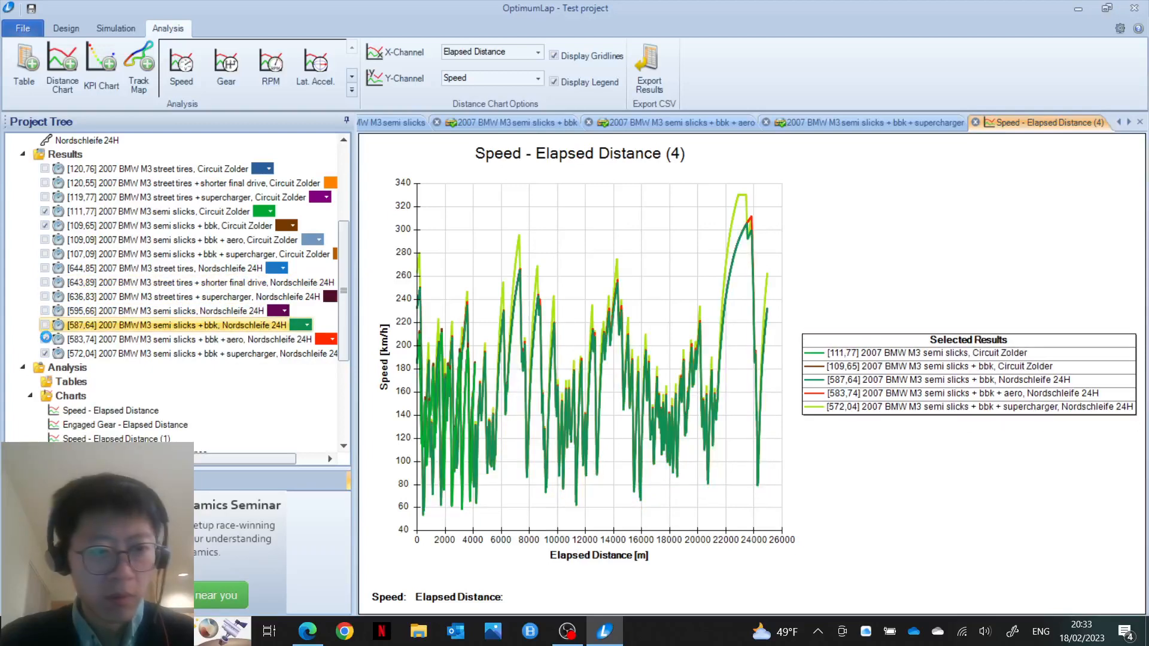
{"action": "left_click", "coordinate": [45, 340]}
{"action": "left_click", "coordinate": [45, 354]}
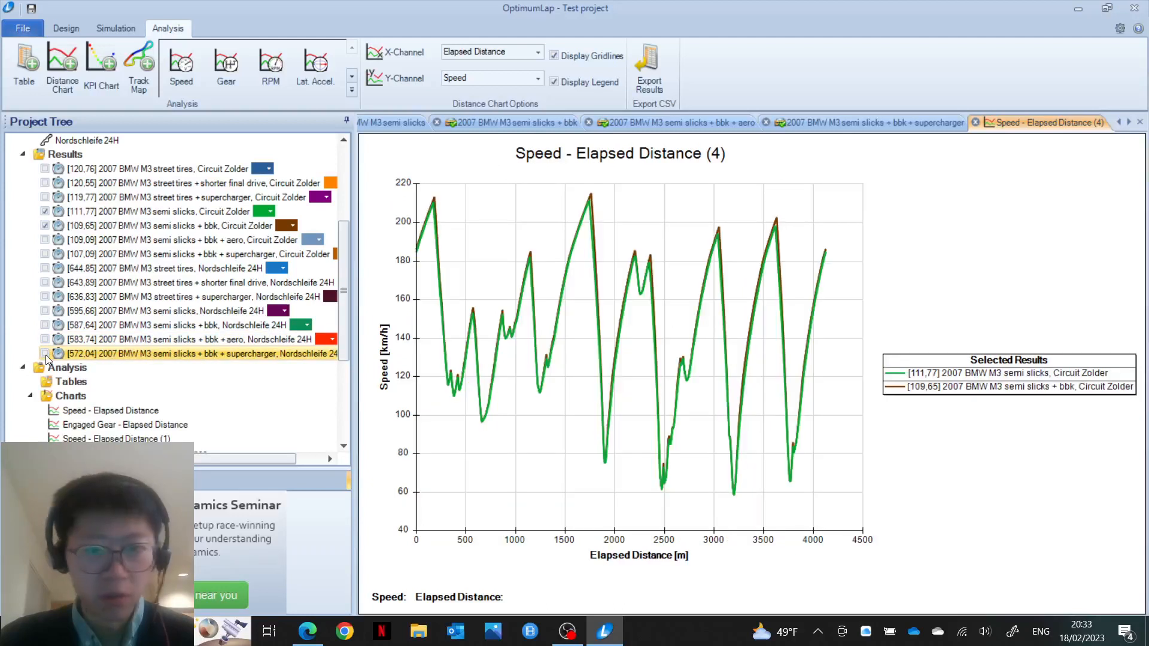
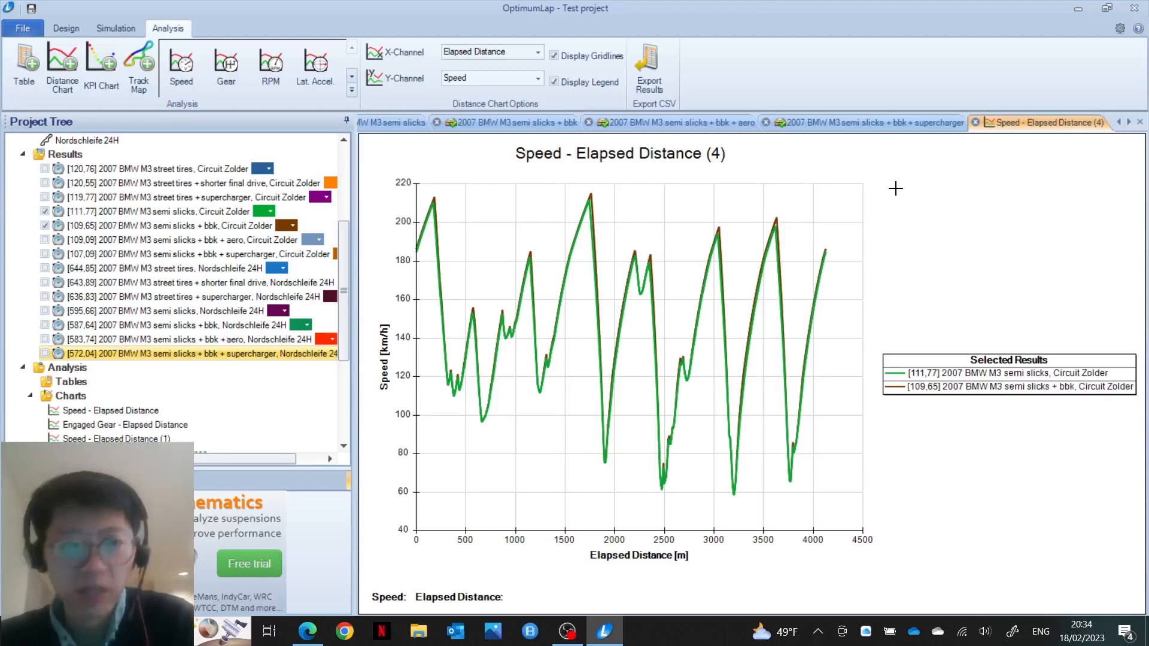
Step: Open the 2007 BMW M3 semi slicks vehicle and review its 1,000/1,200 tire friction and 400 N.m engine
{"action": "scroll", "coordinate": [178, 204], "scroll_direction": "up", "scroll_amount": 4}
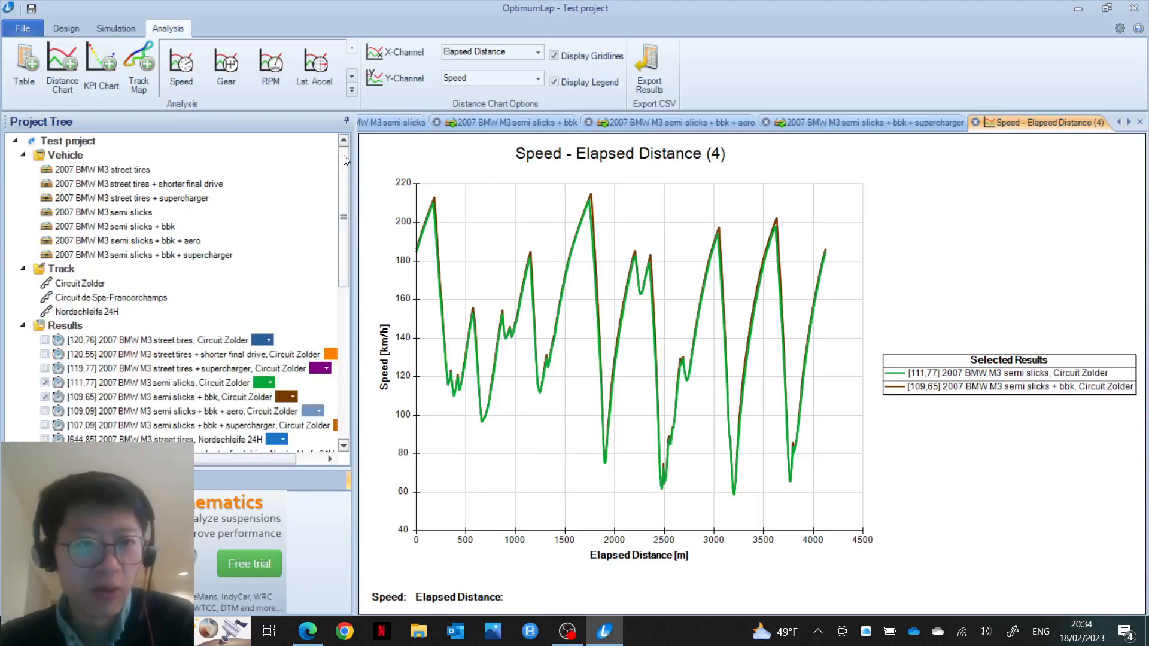
{"action": "double_click", "coordinate": [143, 213]}
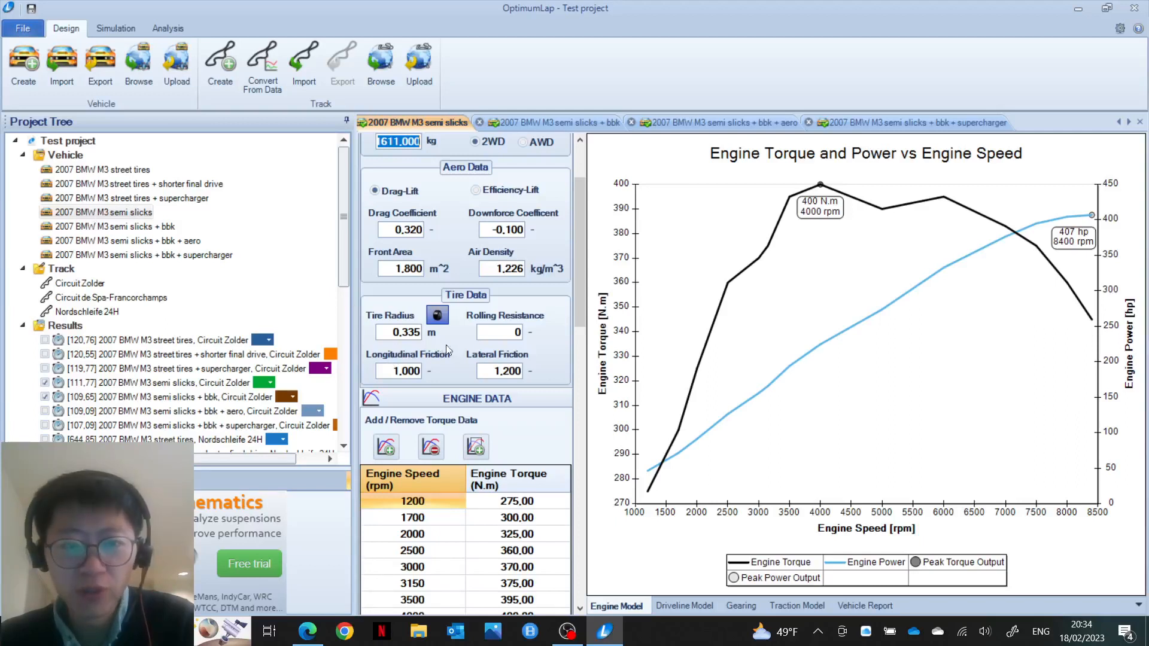
{"action": "left_click", "coordinate": [387, 375]}
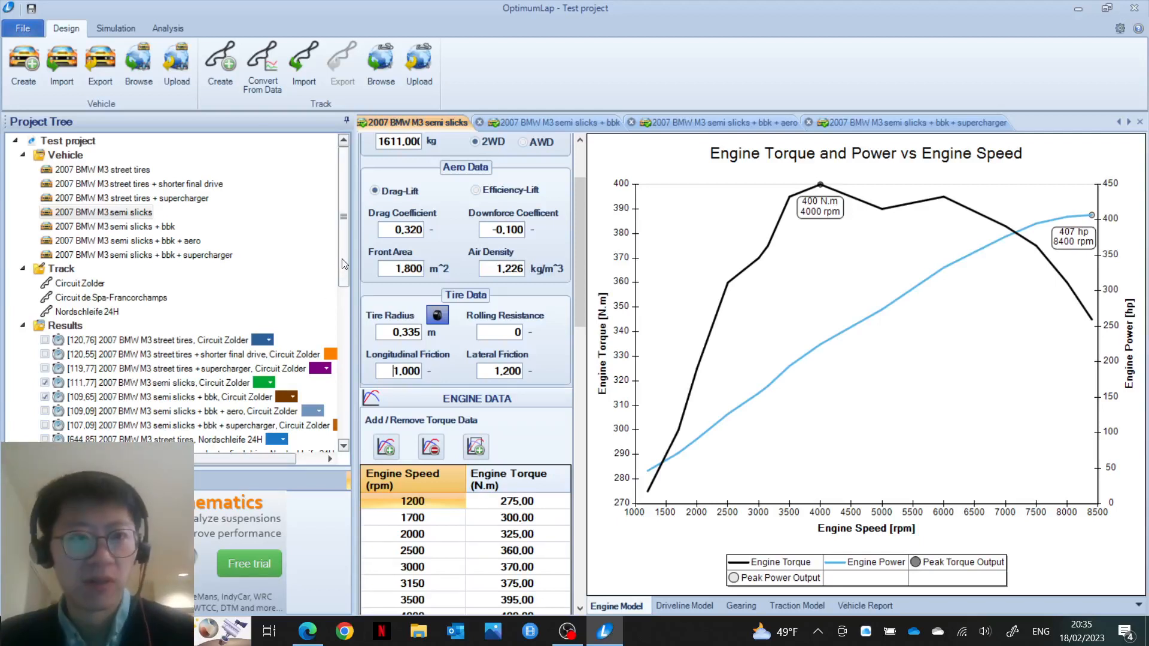
{"action": "left_click", "coordinate": [169, 28]}
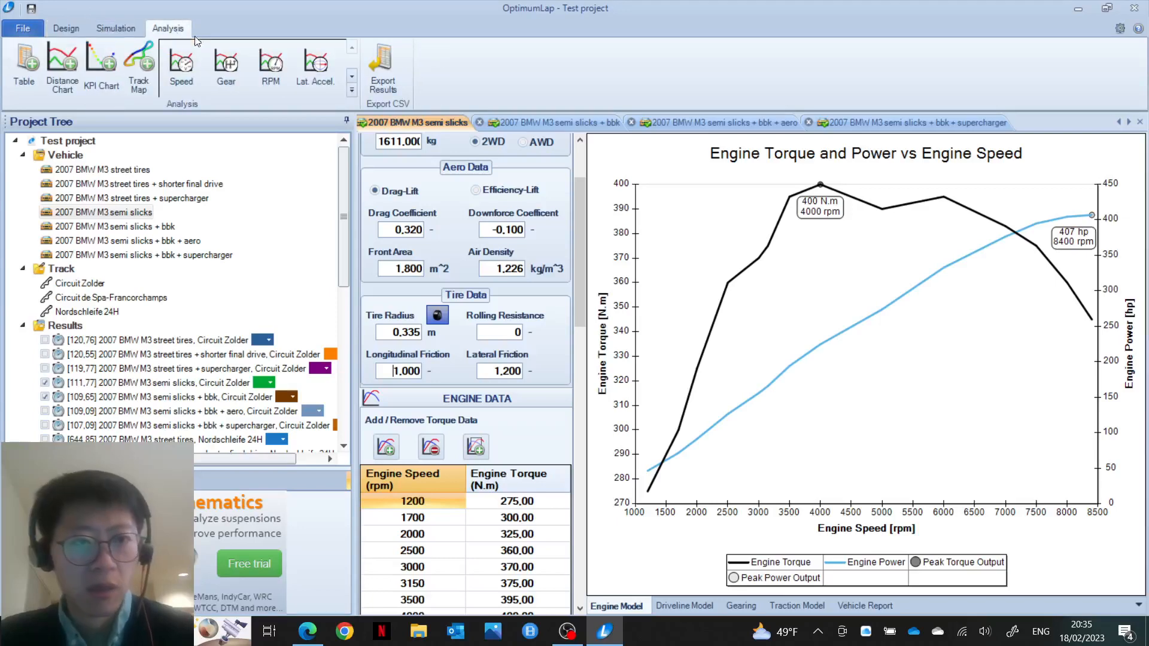
Step: Create Speed – Elapsed Distance (5) overlaying the 111.77 s semi slicks and 109.65 s semi slicks + bbk laps
{"action": "left_click", "coordinate": [181, 65]}
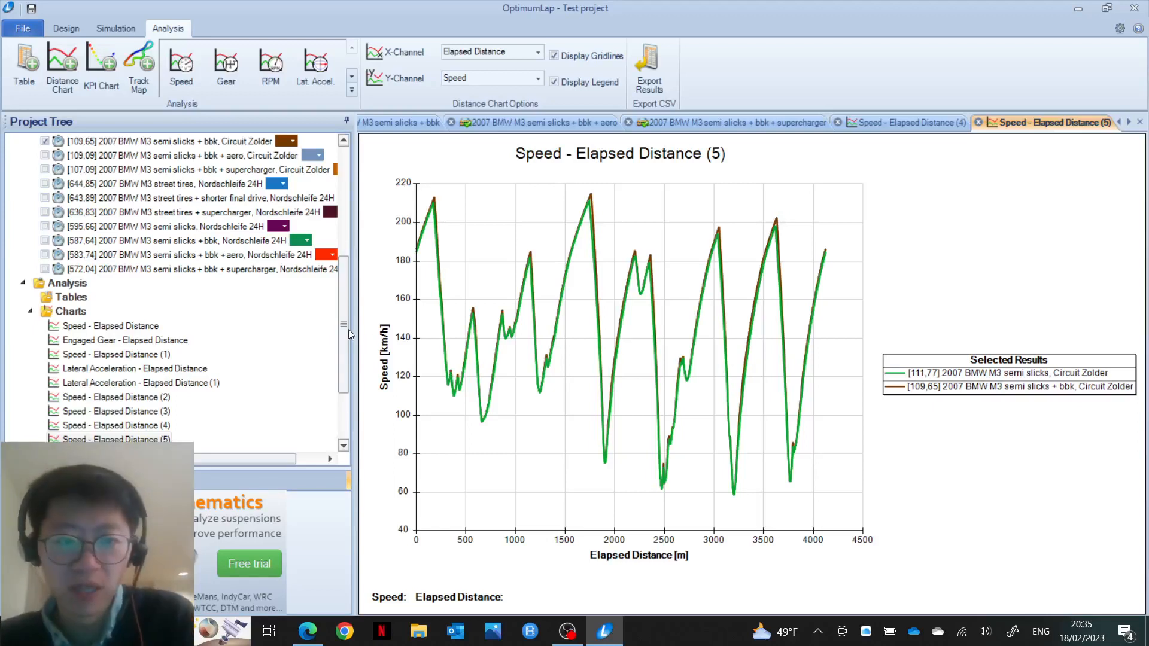
{"action": "left_click_drag", "start_coordinate": [348, 329], "coordinate": [344, 289]}
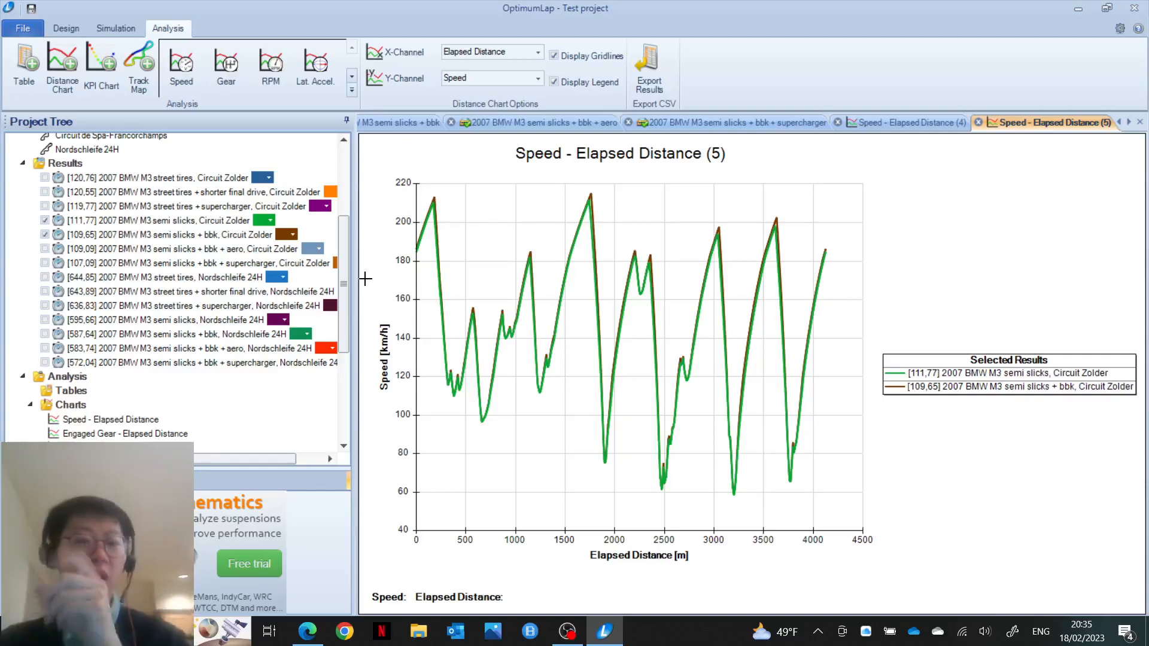
{"action": "left_click_drag", "start_coordinate": [343, 284], "coordinate": [338, 220]}
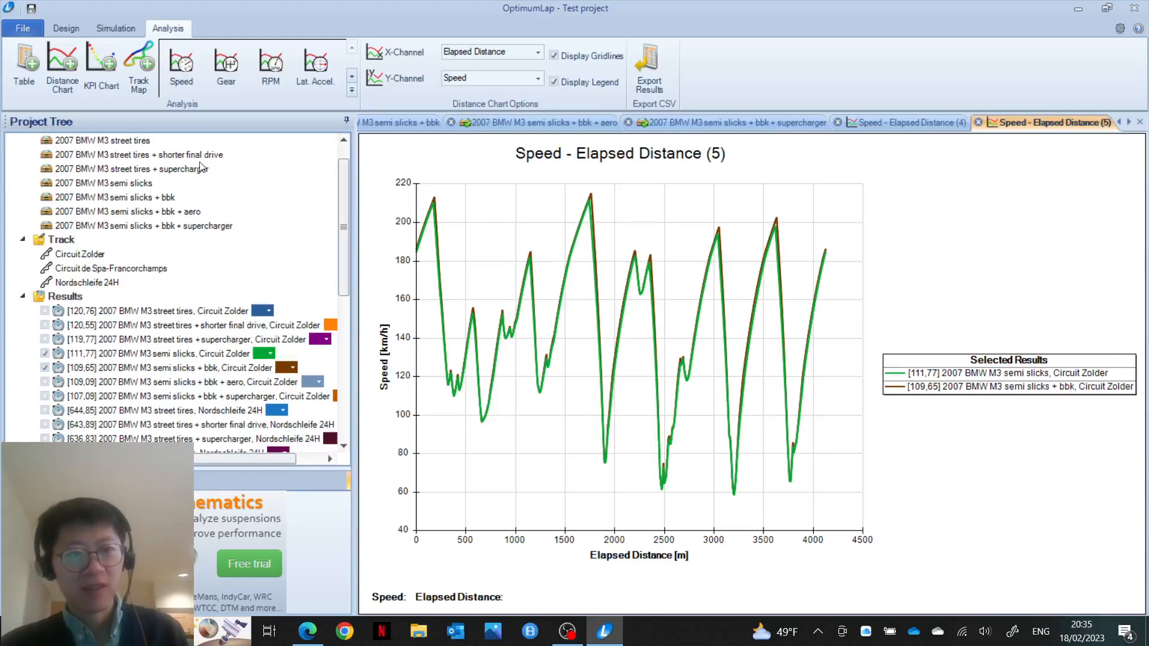
Step: Rename the semi slicks + bbk vehicle to '2007 BMW M3 semi slicks + bbk + LSD'
{"action": "right_click", "coordinate": [165, 197]}
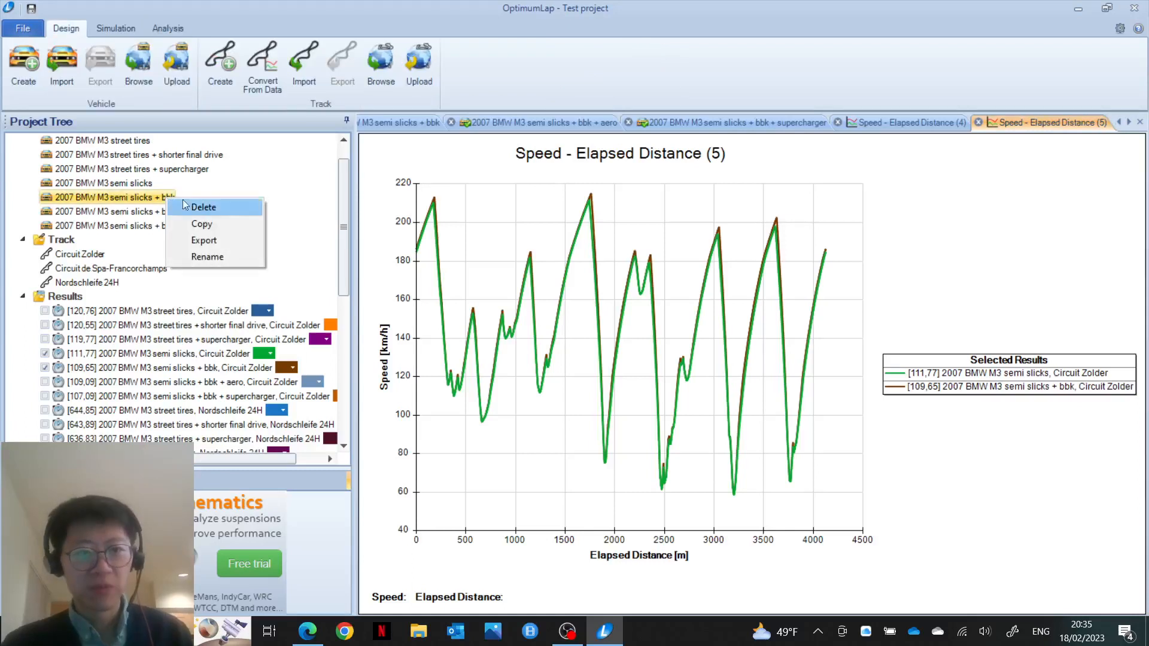
{"action": "left_click", "coordinate": [211, 256]}
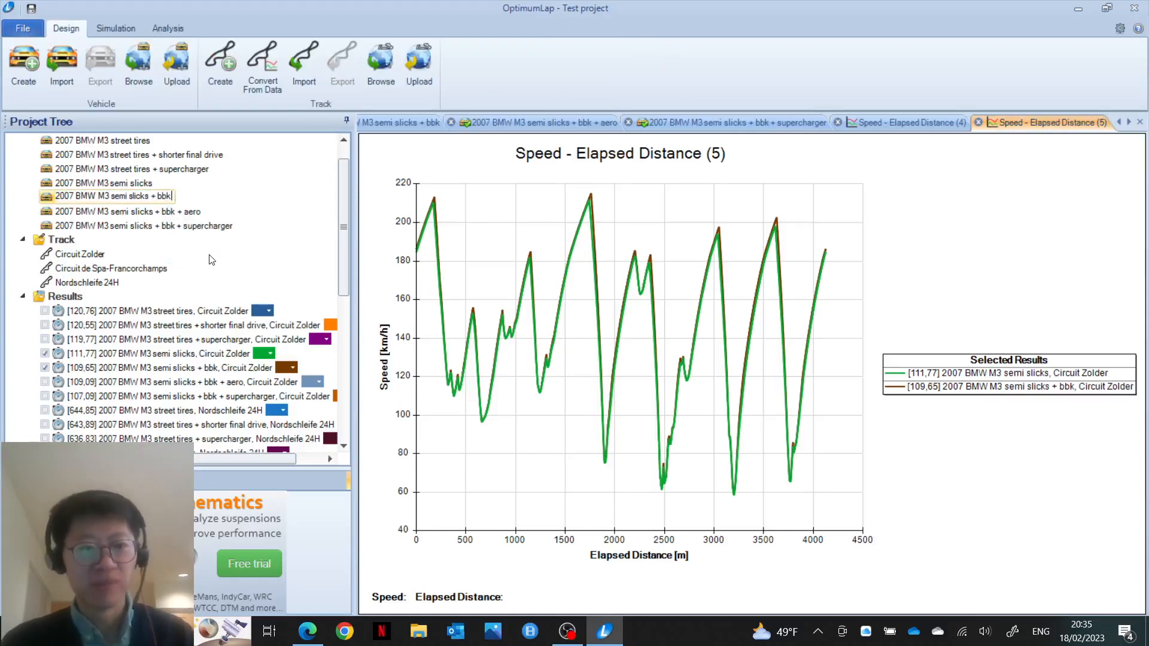
{"action": "type", "text": "+ LSD"}
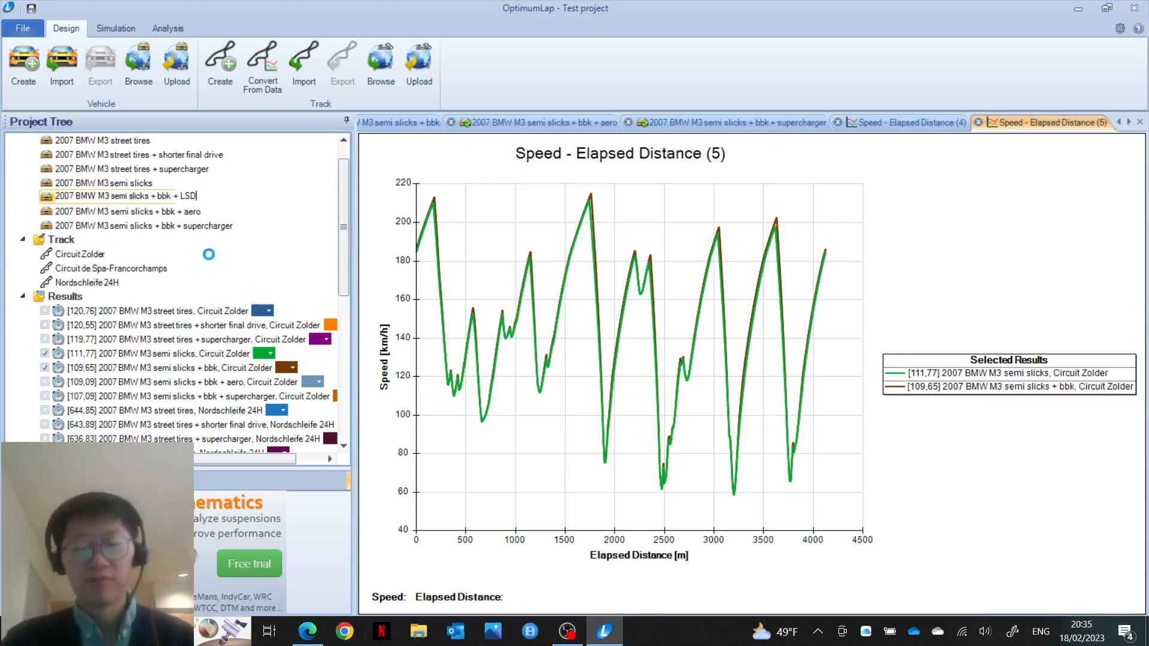
{"action": "key", "text": "Return"}
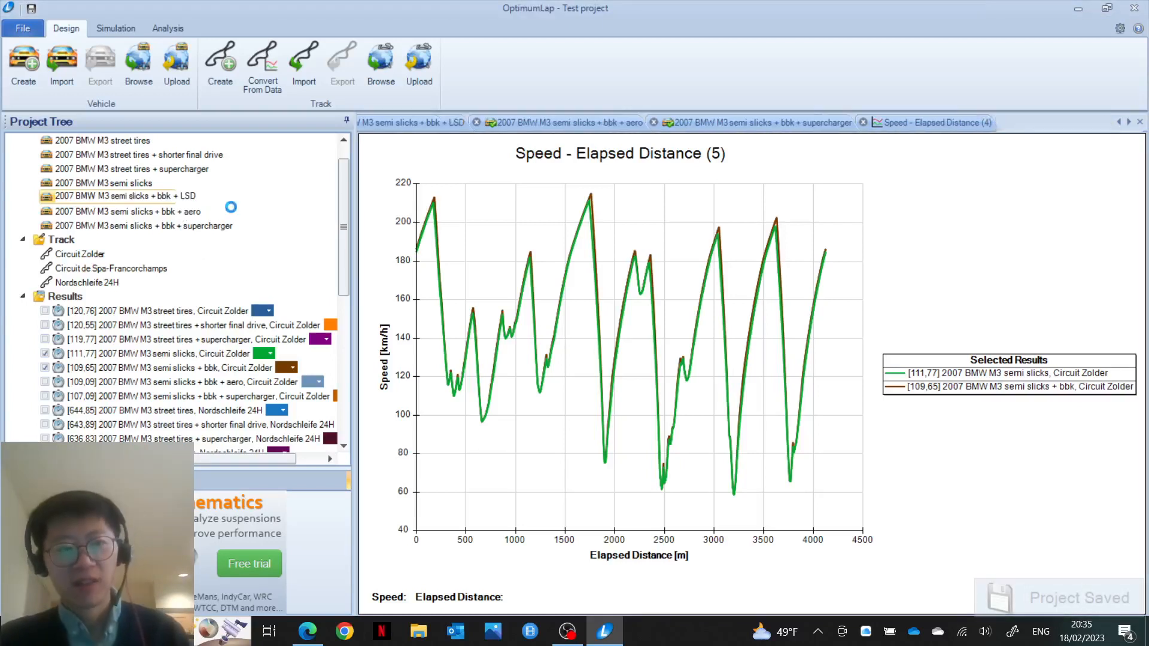
{"action": "left_click", "coordinate": [261, 211]}
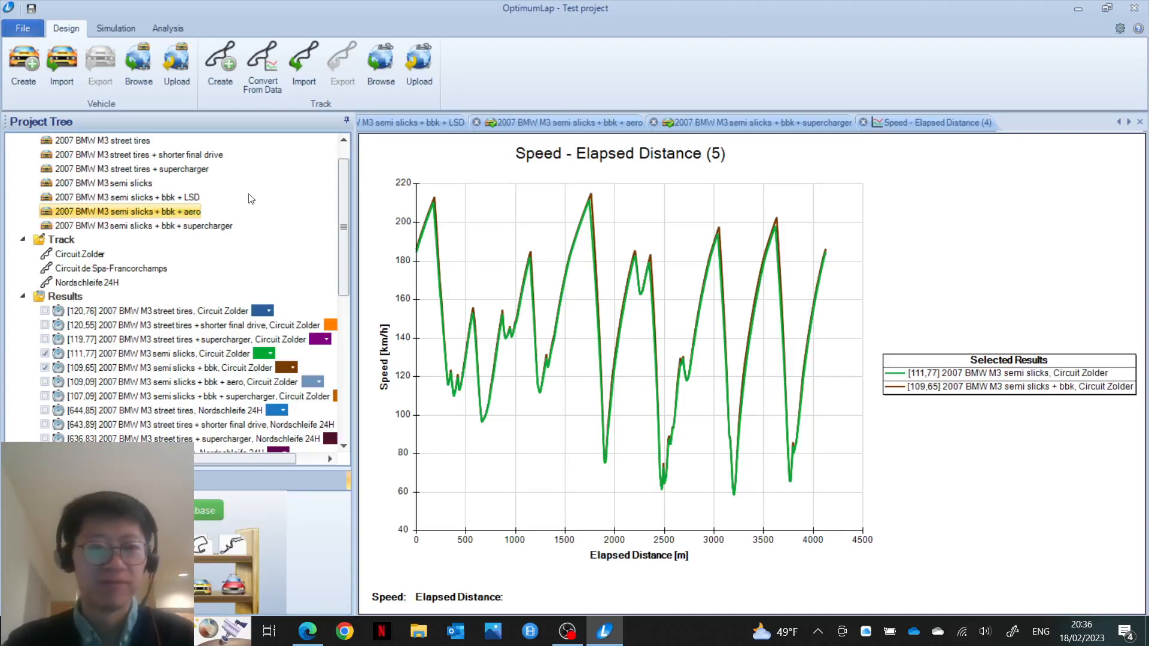
Step: Rename the bbk + aero vehicle to '2007 BMW M3 semi slicks + bbk + LSD + aero'
{"action": "right_click", "coordinate": [192, 215]}
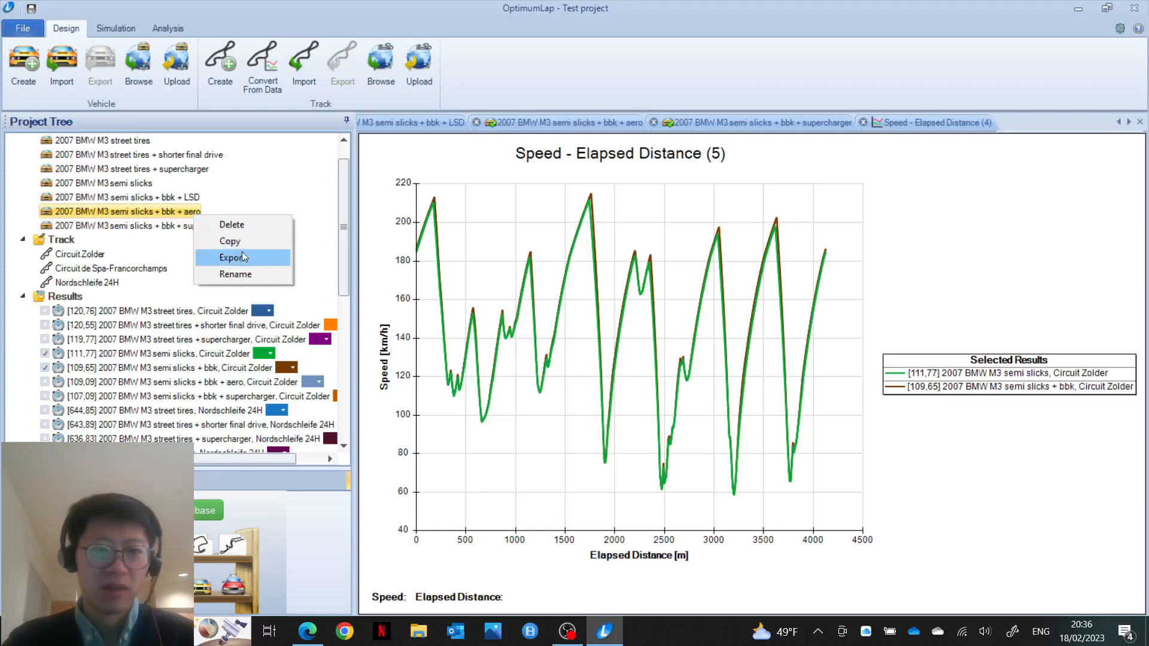
{"action": "left_click", "coordinate": [245, 274]}
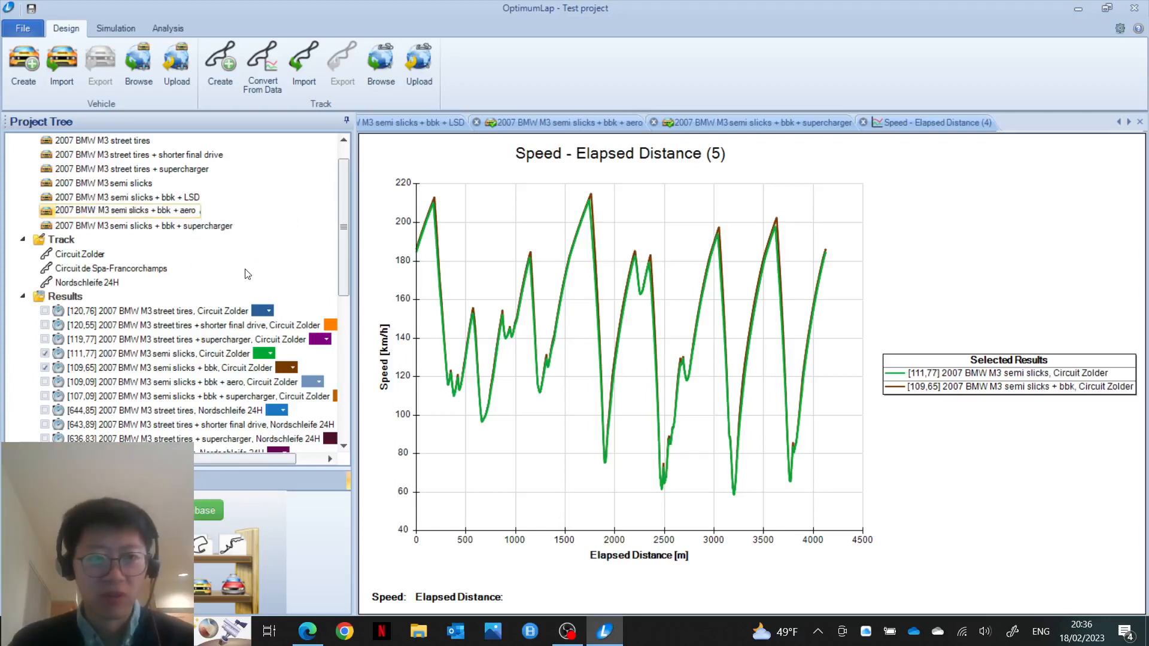
{"action": "left_click", "coordinate": [180, 213]}
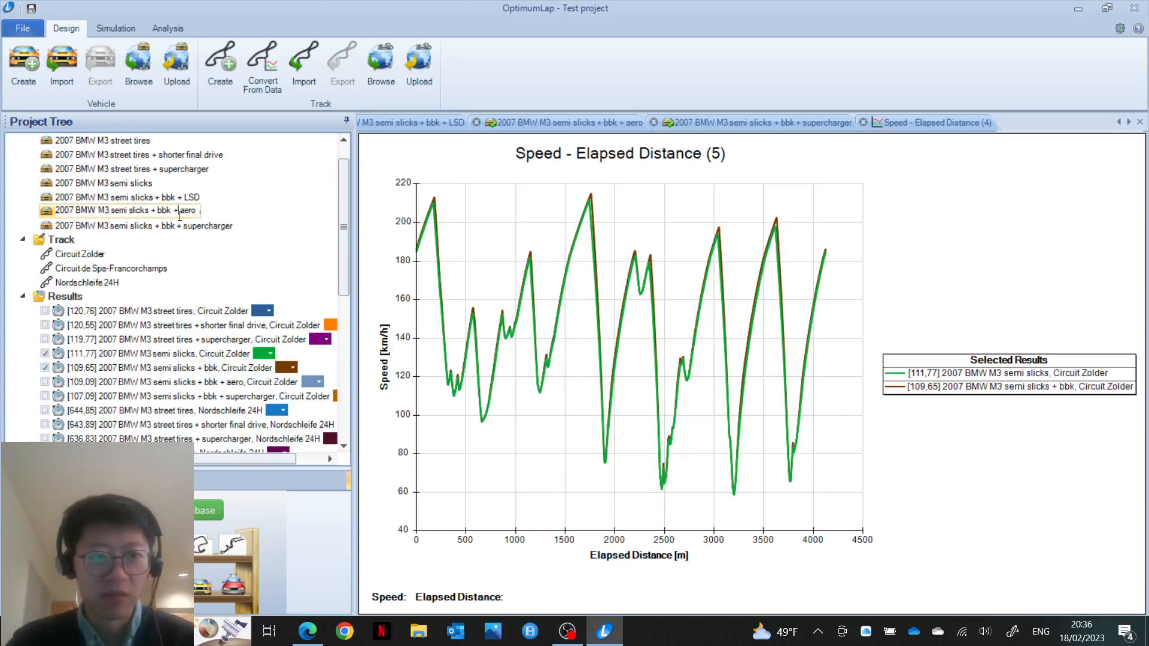
{"action": "type", "text": "LSD "}
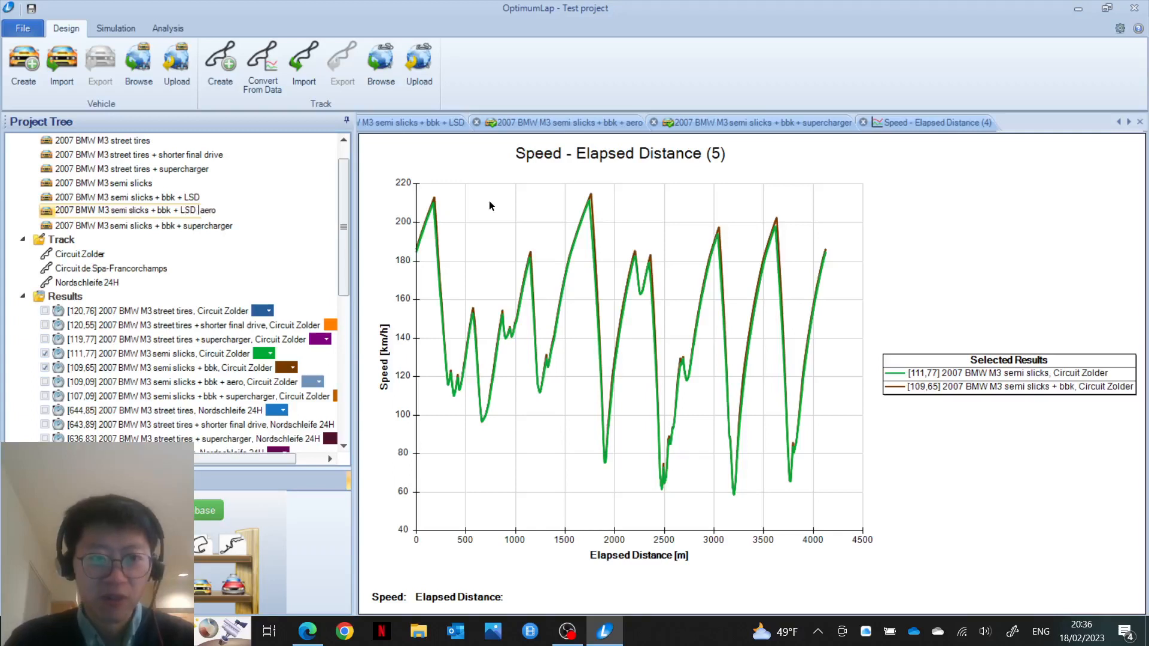
{"action": "type", "text": "+"}
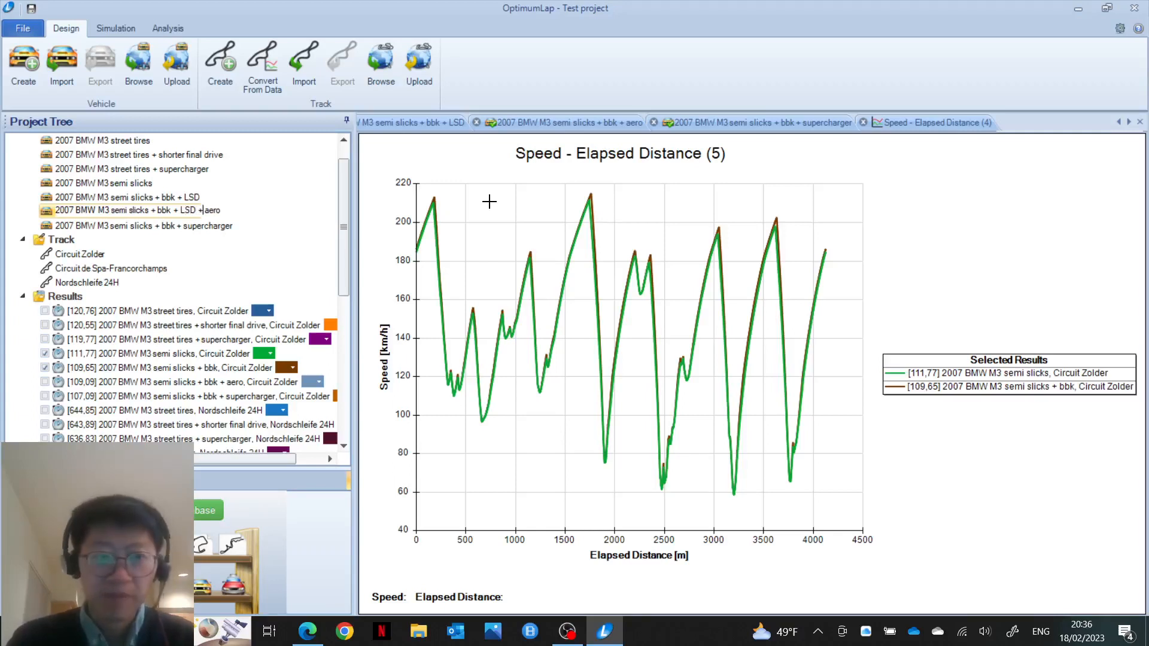
{"action": "left_click", "coordinate": [197, 226]}
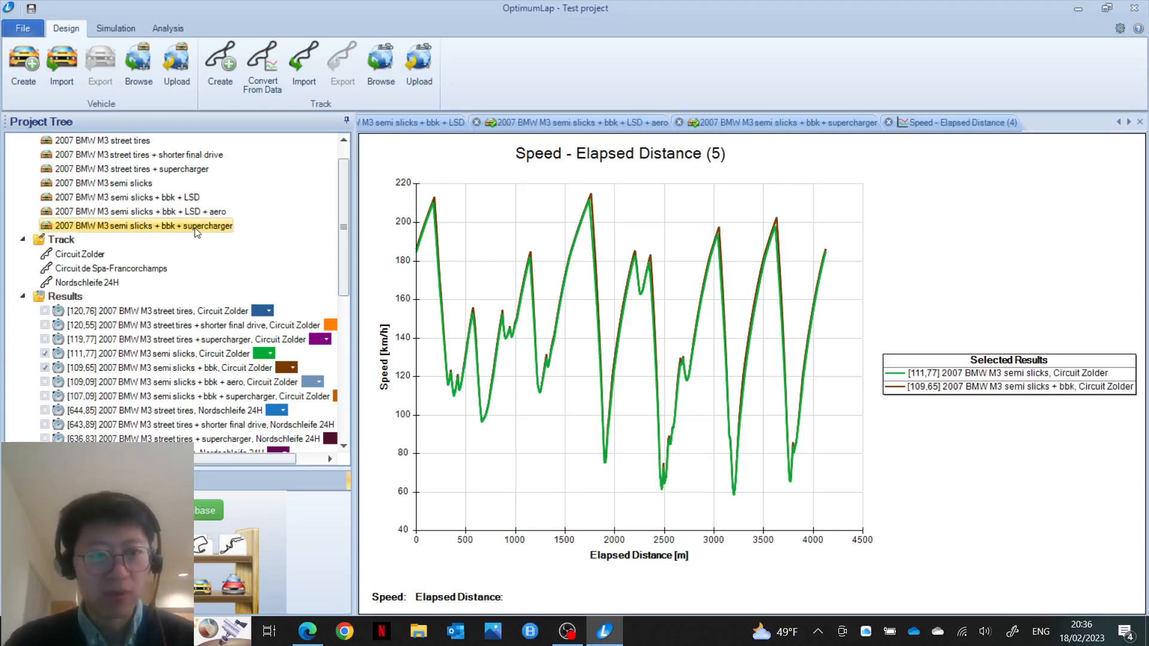
Step: Rename the supercharger variant to '2007 BMW M3 semi slicks + bbk + LSD + supercharger'
{"action": "right_click", "coordinate": [195, 228]}
{"action": "left_click", "coordinate": [245, 286]}
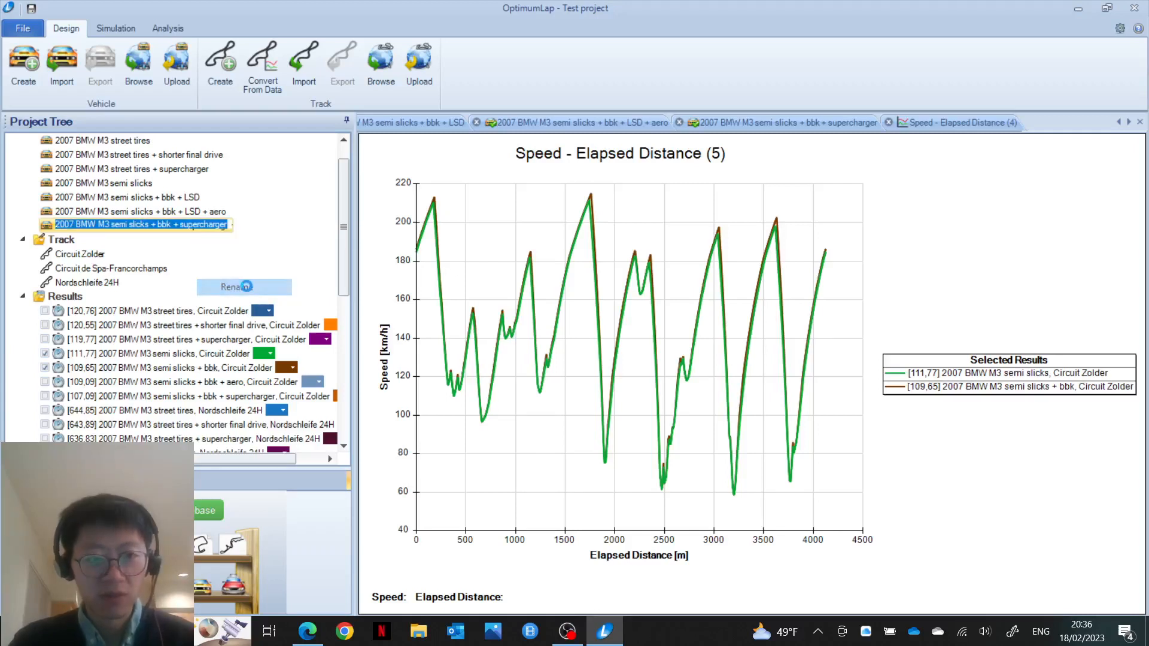
{"action": "key", "text": "Home"}
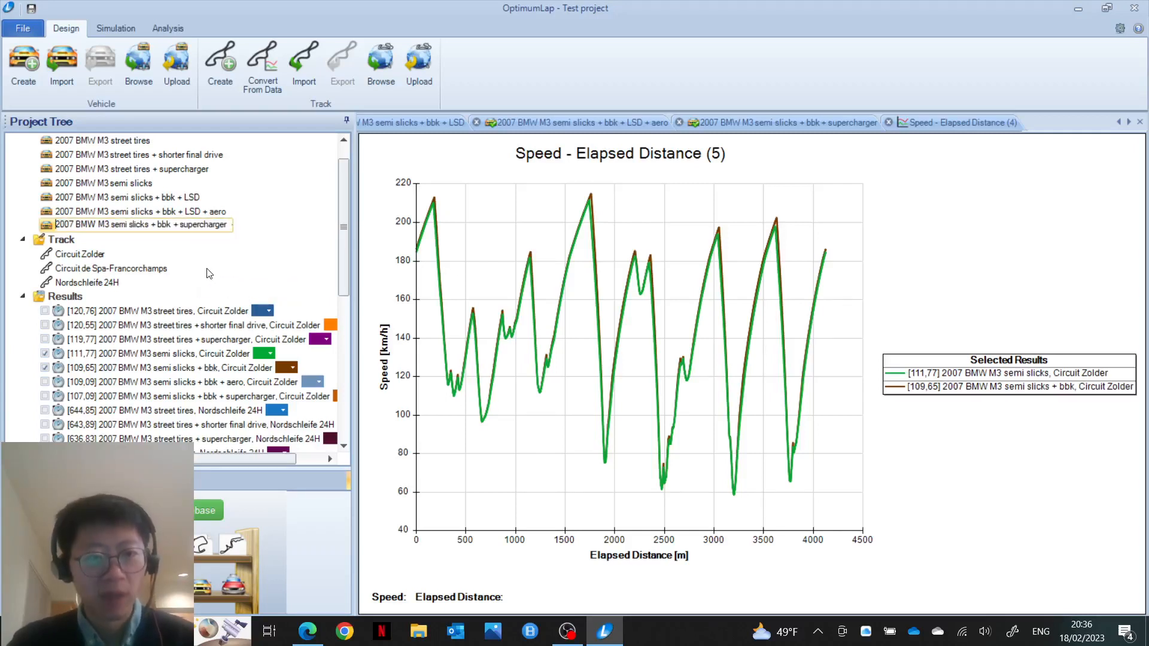
{"action": "left_click", "coordinate": [178, 223]}
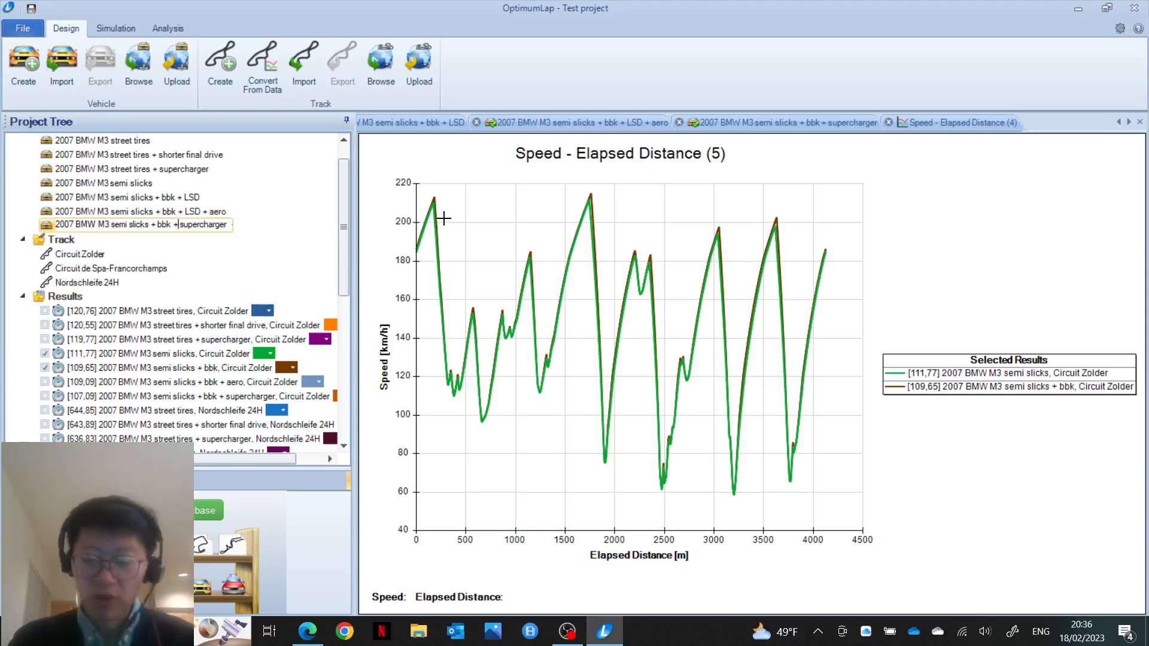
{"action": "type", "text": "LSD "}
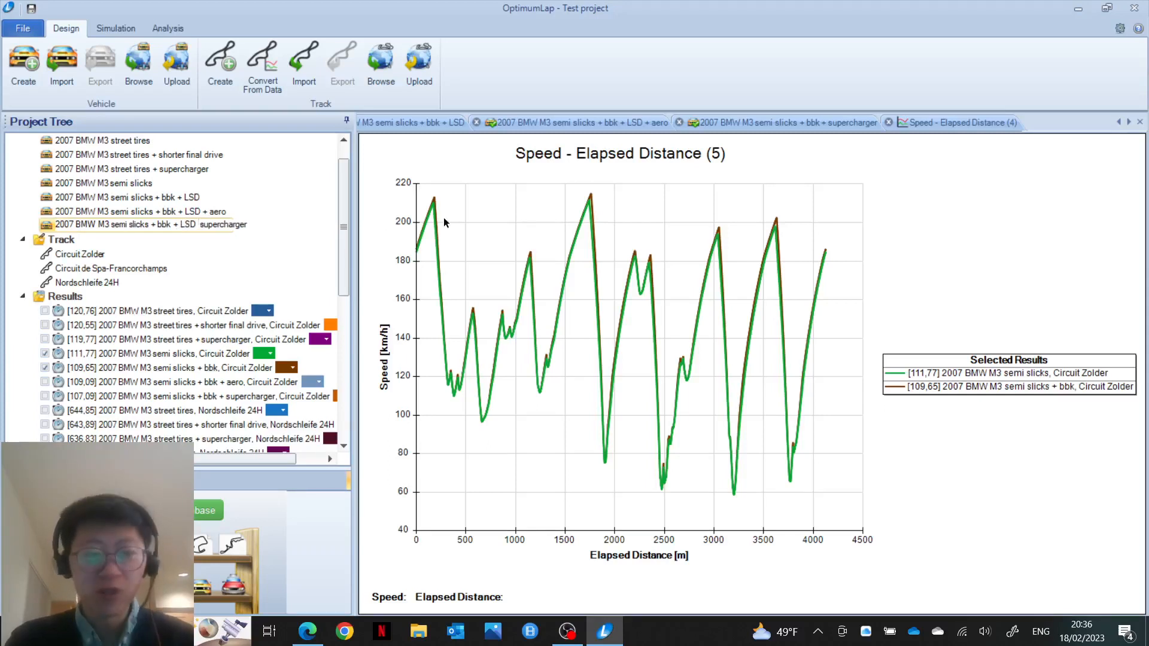
{"action": "type", "text": "+"}
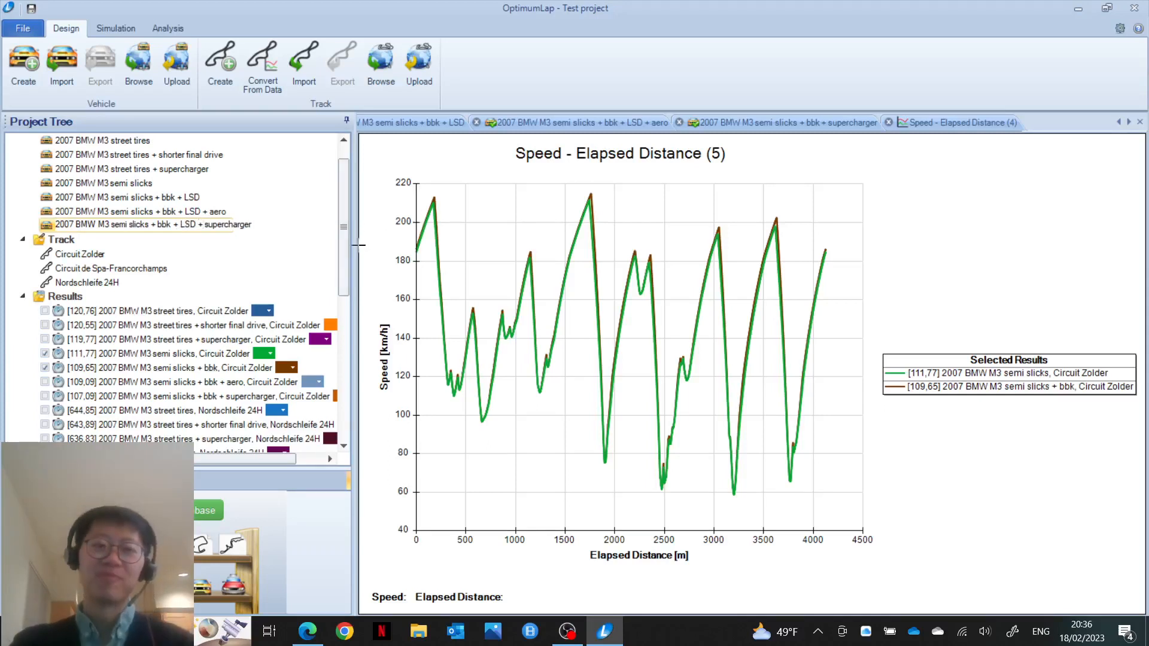
{"action": "left_click", "coordinate": [324, 244]}
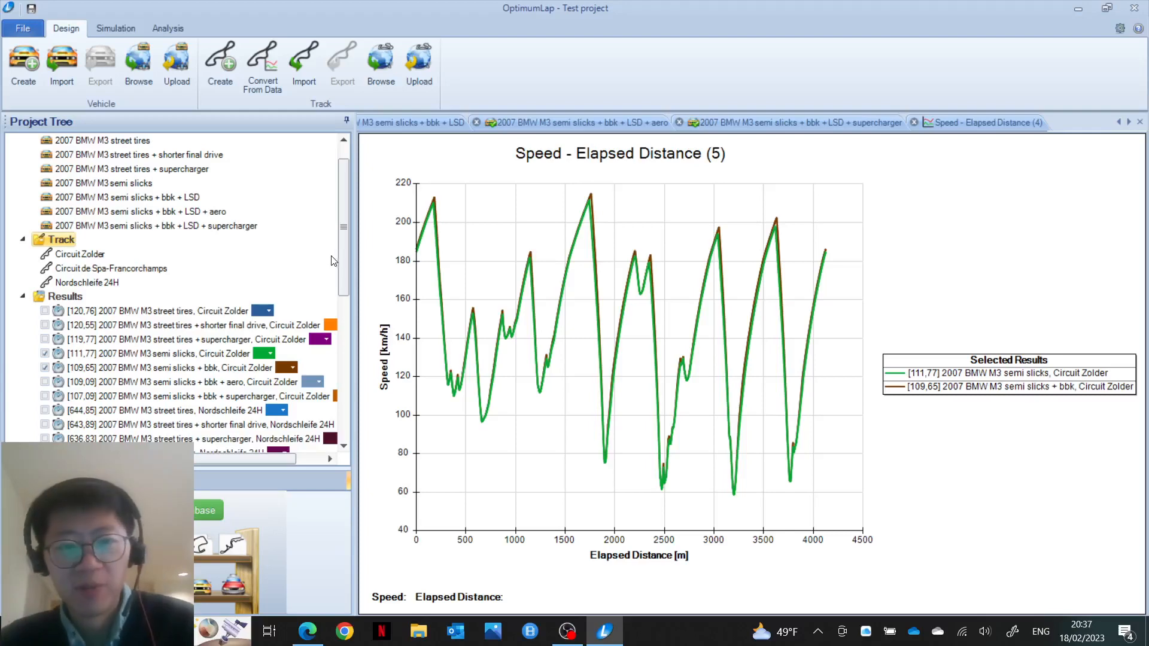
{"action": "left_click_drag", "start_coordinate": [345, 270], "coordinate": [344, 243]}
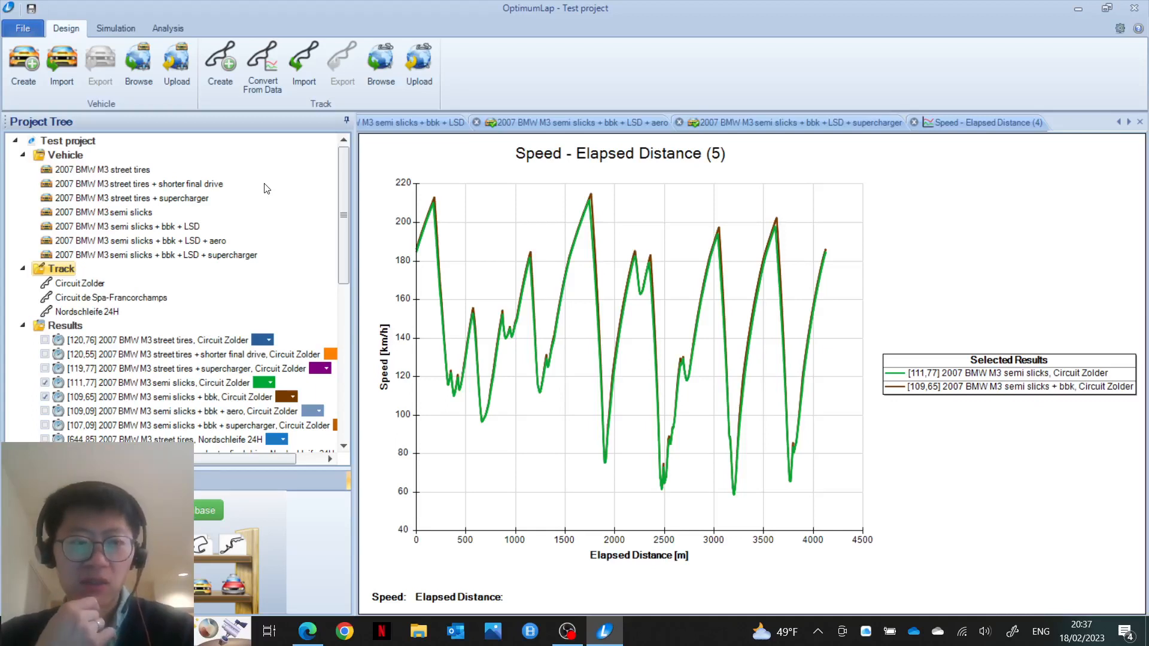
Step: Open the 2007 BMW M3 street tires vehicle and scroll through its 1611 kg, 400 N.m/407 hp setup
{"action": "double_click", "coordinate": [112, 171]}
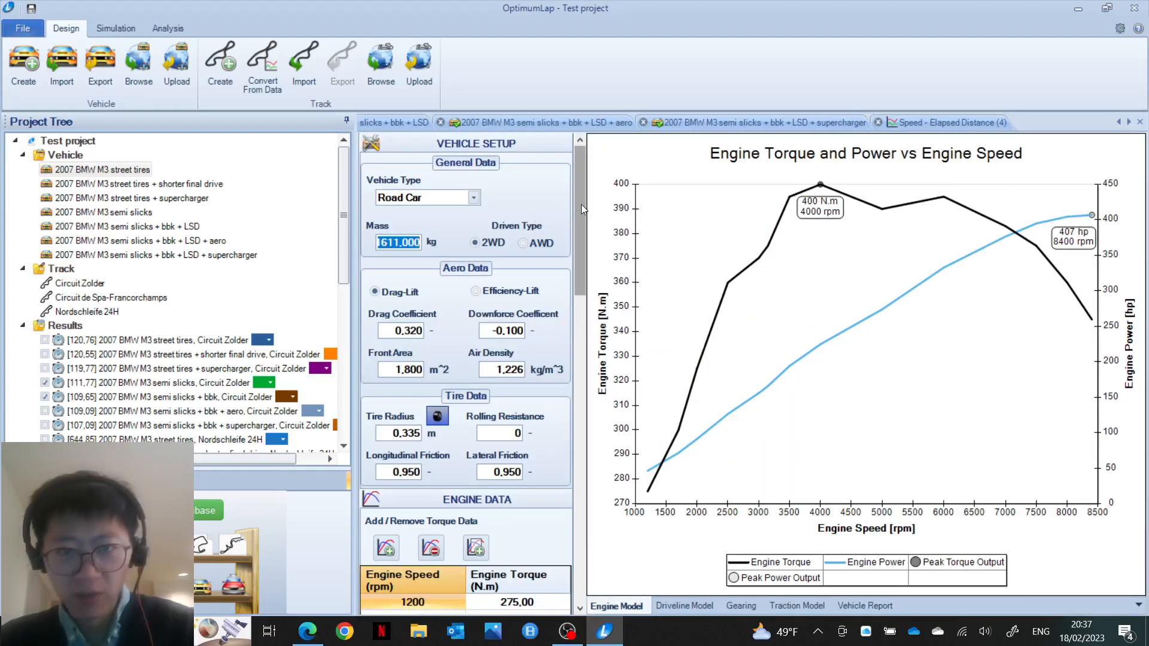
{"action": "left_click_drag", "start_coordinate": [580, 204], "coordinate": [573, 563]}
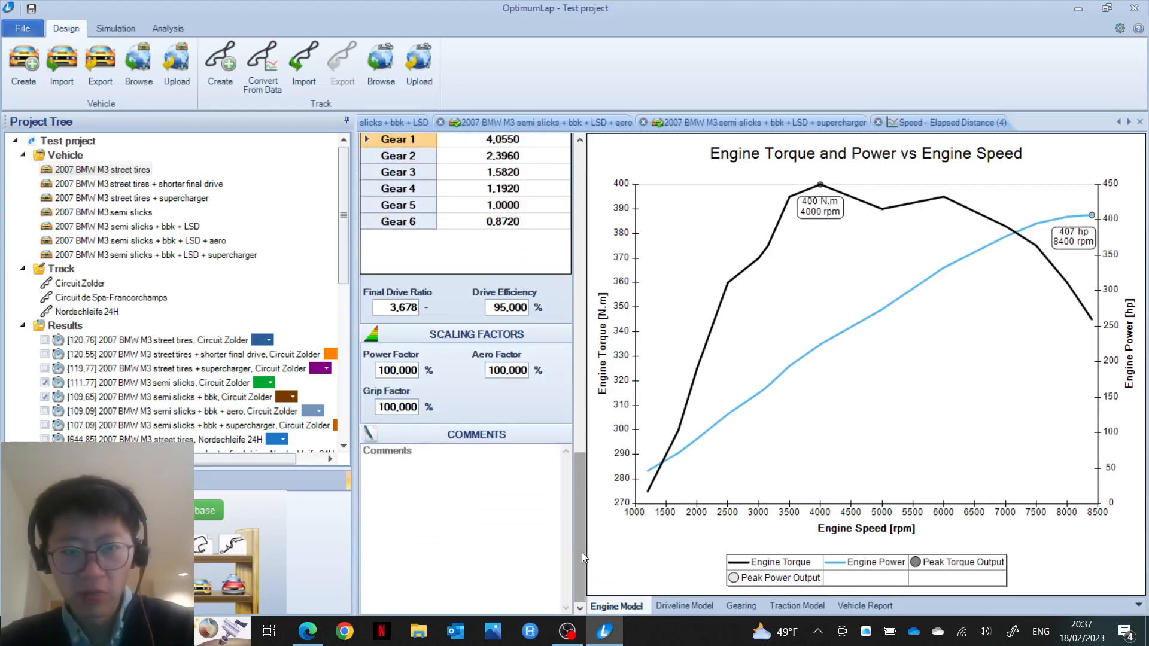
{"action": "right_click", "coordinate": [585, 449]}
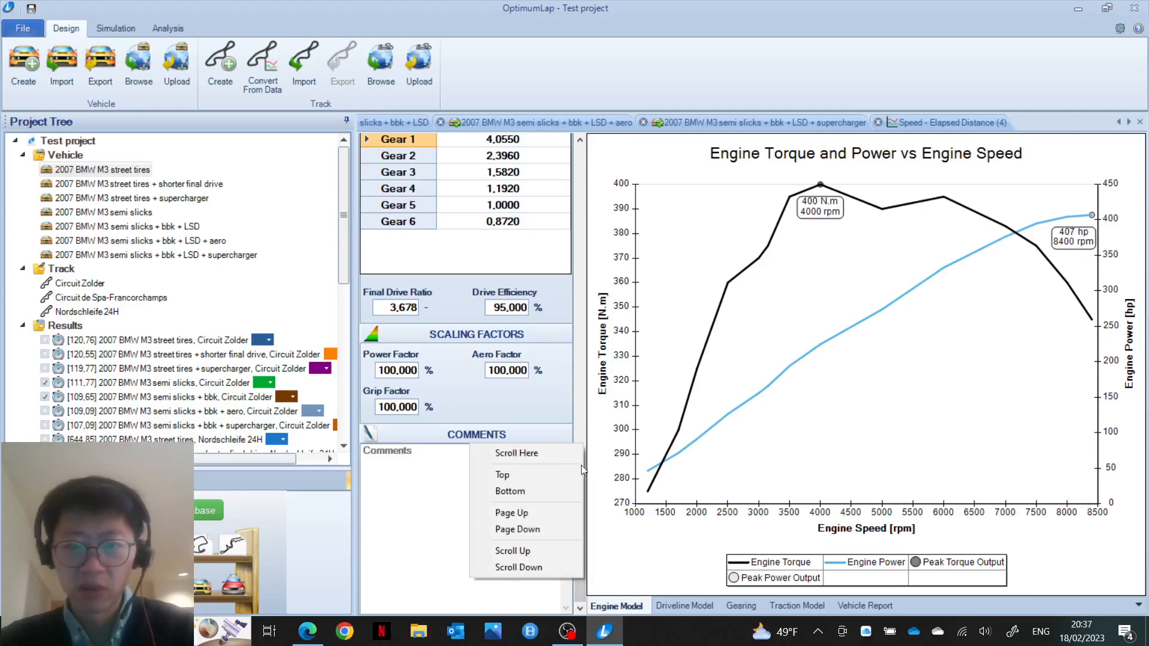
{"action": "left_click", "coordinate": [580, 393]}
{"action": "left_click_drag", "start_coordinate": [579, 393], "coordinate": [578, 247]}
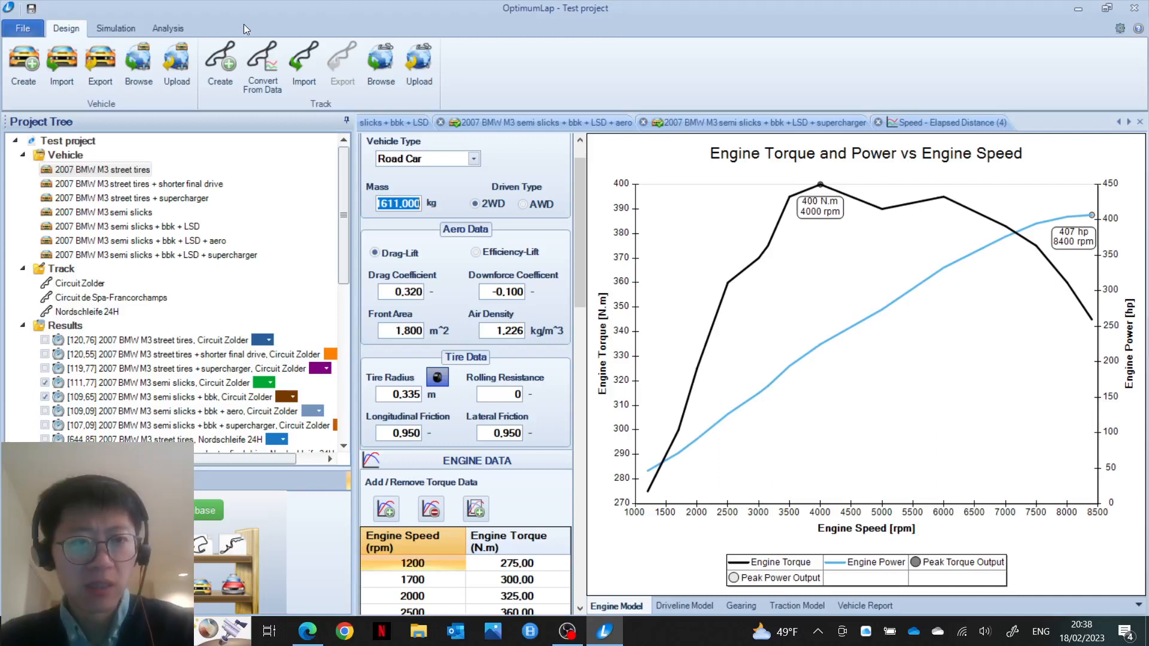
Step: Batch-run the street tires M3 at Circuit Zolder, sweeping Vehicle Mass
{"action": "left_click", "coordinate": [122, 28]}
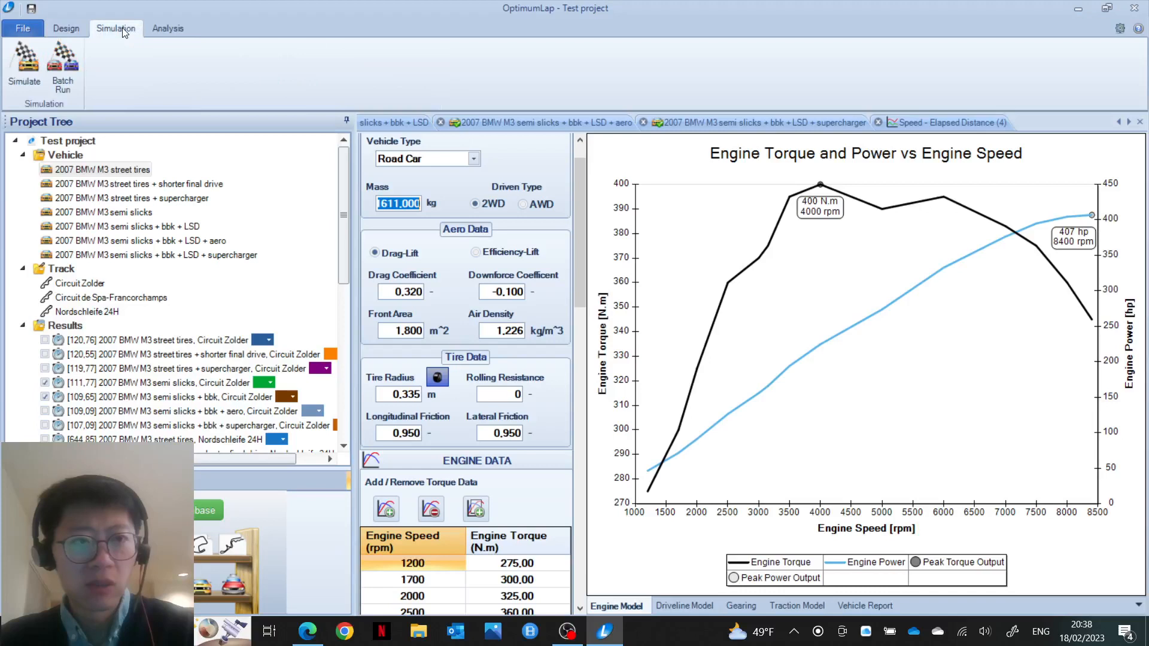
{"action": "left_click", "coordinate": [70, 70]}
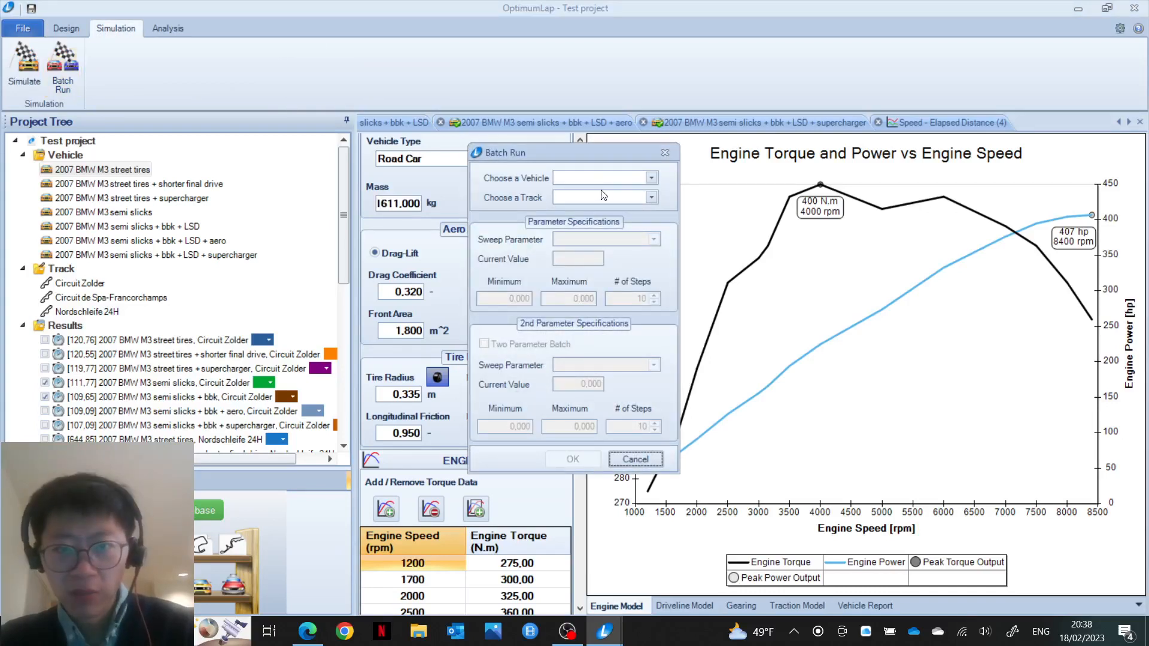
{"action": "left_click", "coordinate": [650, 178]}
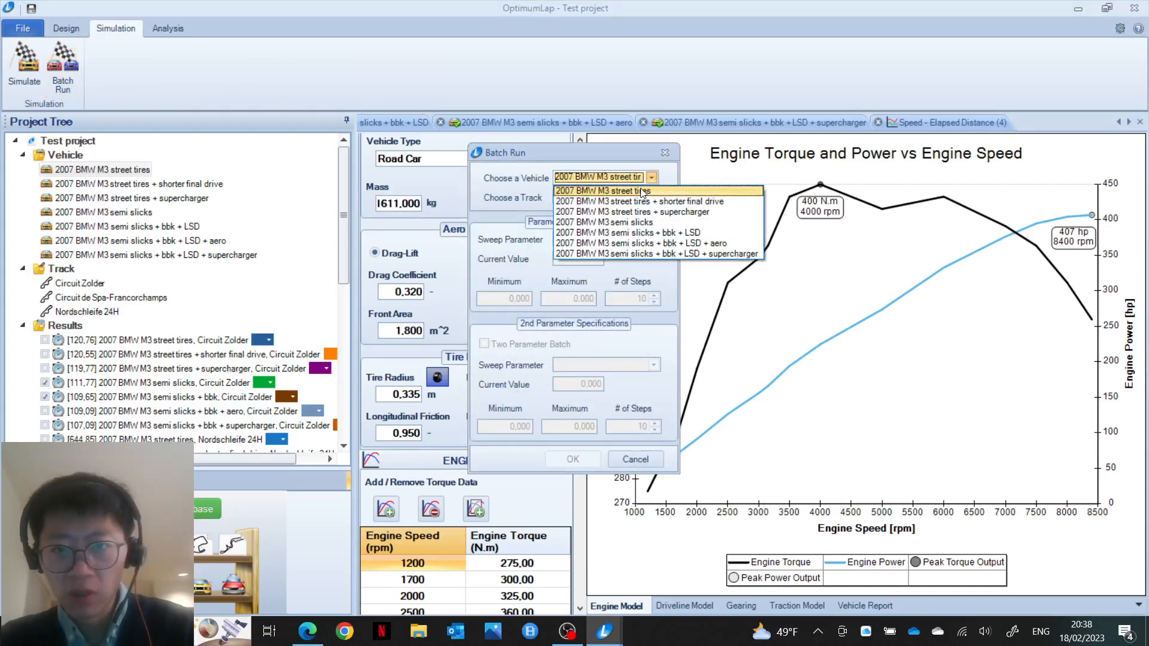
{"action": "left_click", "coordinate": [641, 190]}
{"action": "left_click", "coordinate": [651, 198]}
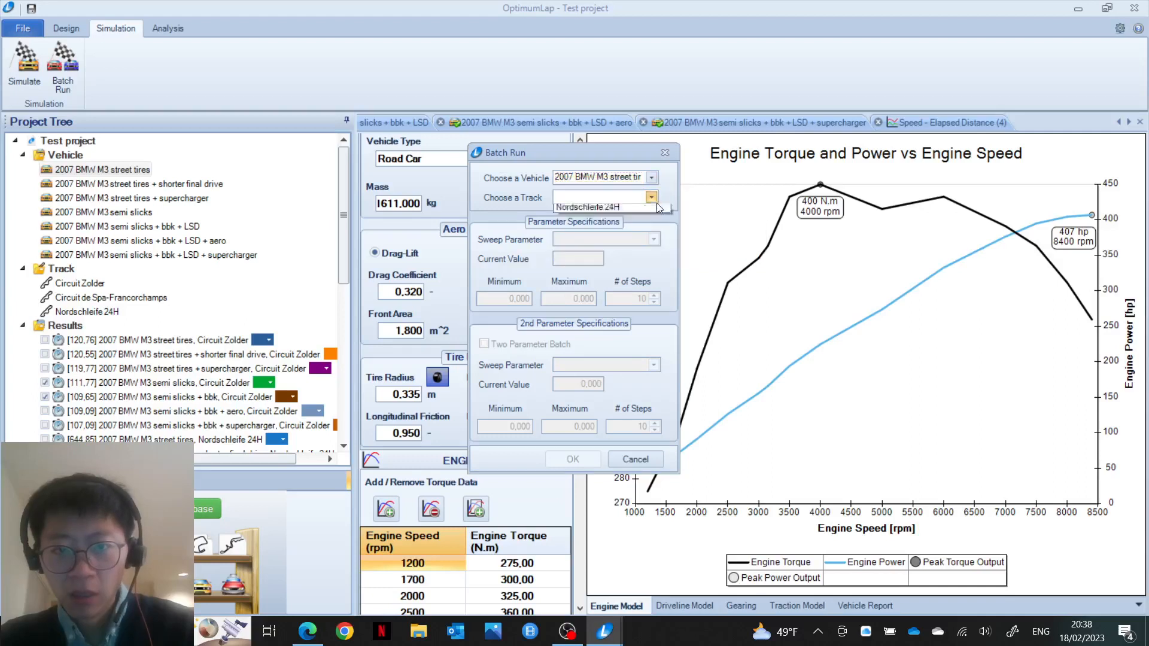
{"action": "left_click", "coordinate": [645, 210]}
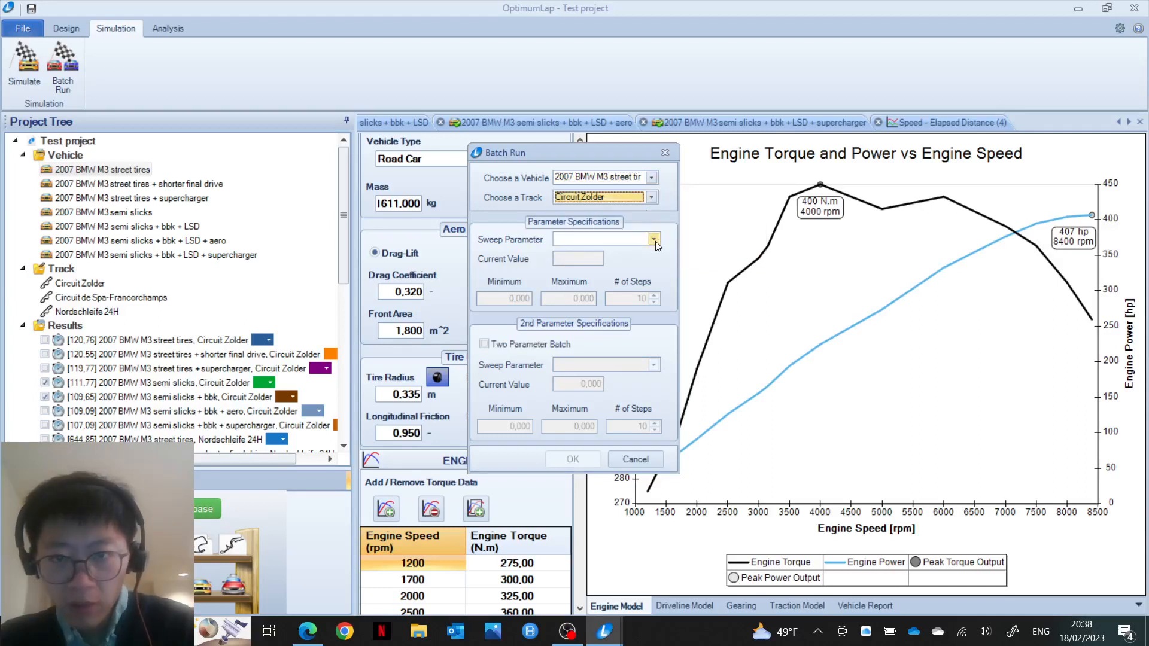
{"action": "left_click", "coordinate": [654, 239]}
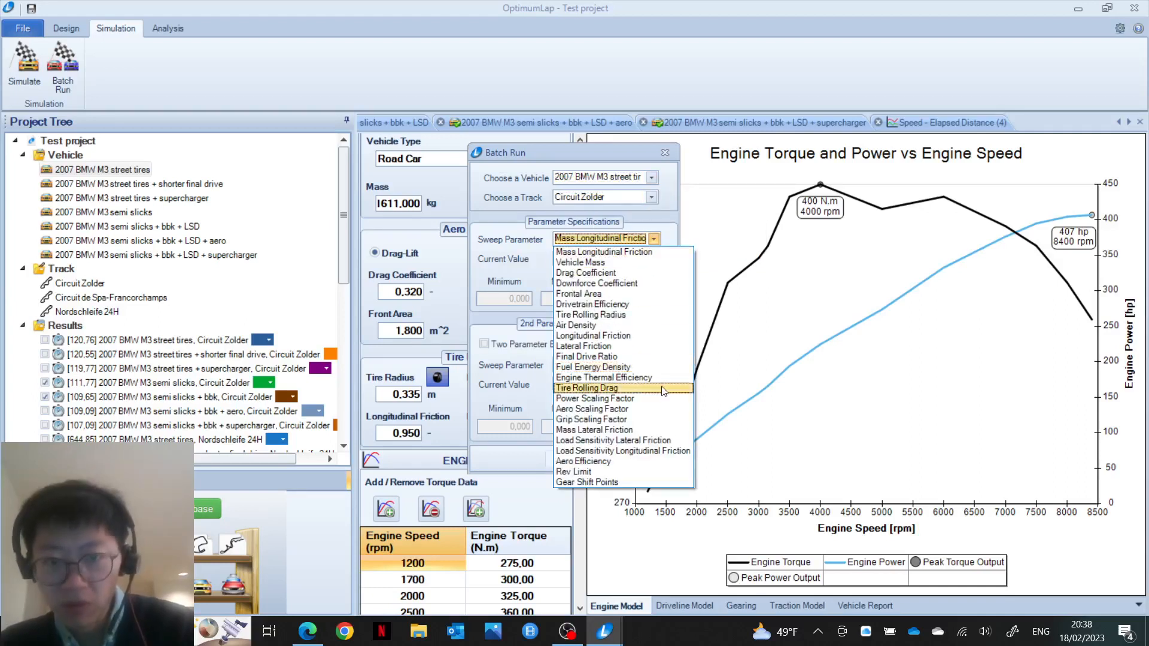
{"action": "left_click", "coordinate": [651, 263]}
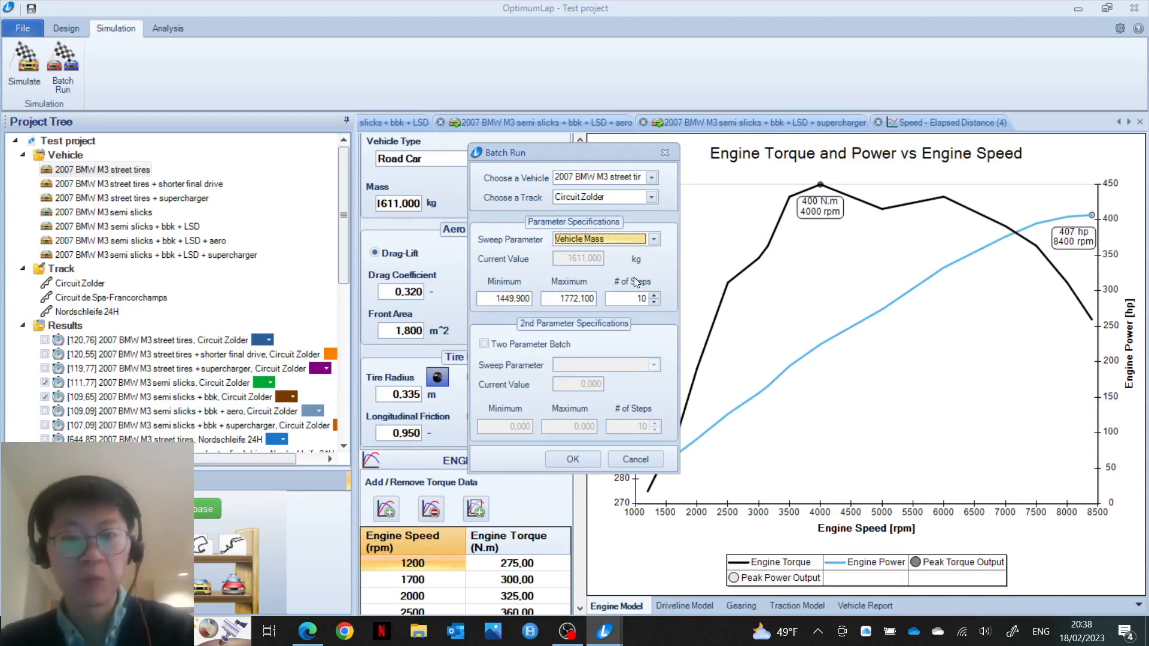
{"action": "left_click", "coordinate": [573, 459]}
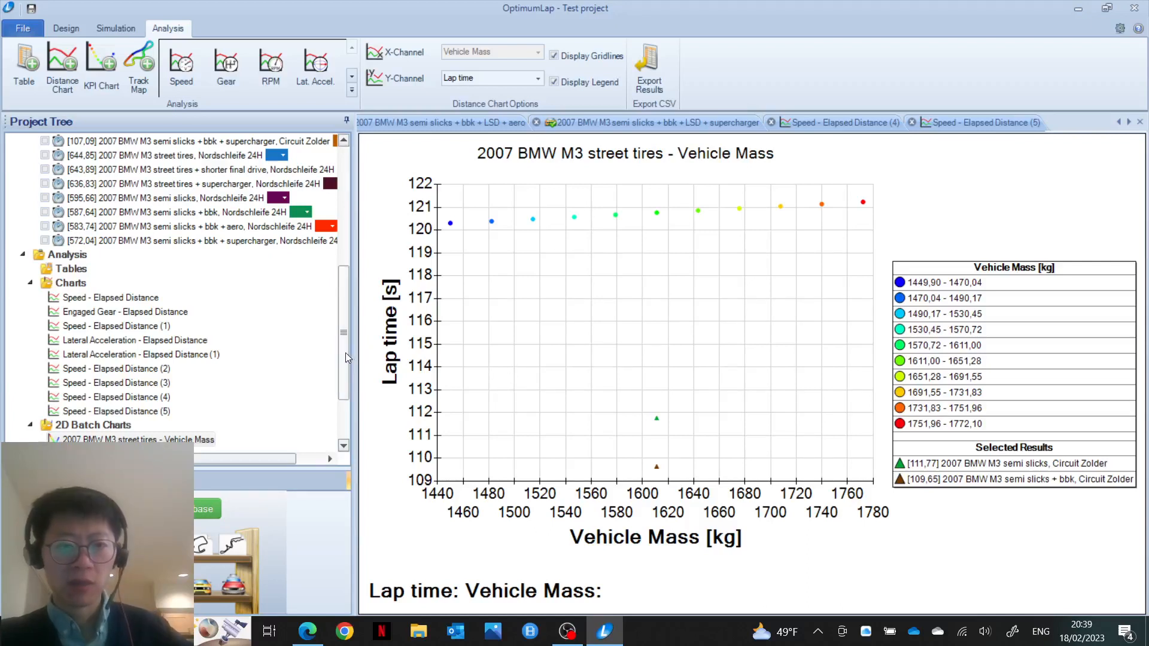
{"action": "scroll", "coordinate": [346, 354], "scroll_direction": "down", "scroll_amount": 3}
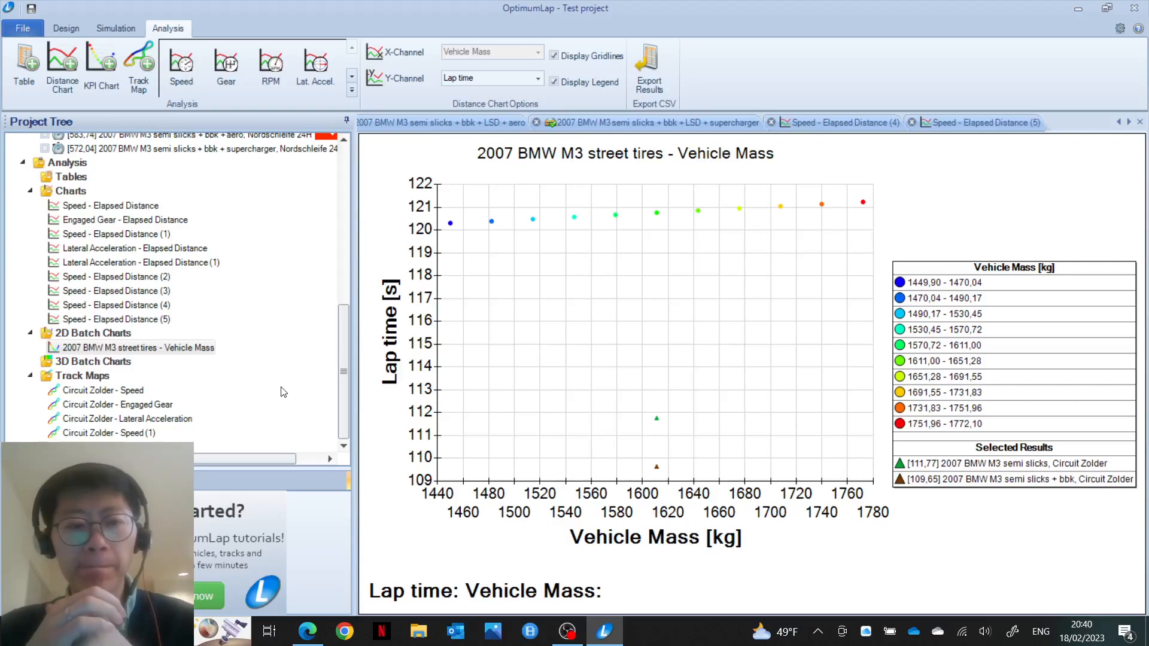
Step: Reopen the 2007 BMW M3 street tires vehicle setup (1611 kg, 0.950 friction)
{"action": "left_click", "coordinate": [344, 261]}
{"action": "left_click_drag", "start_coordinate": [344, 261], "coordinate": [344, 224]}
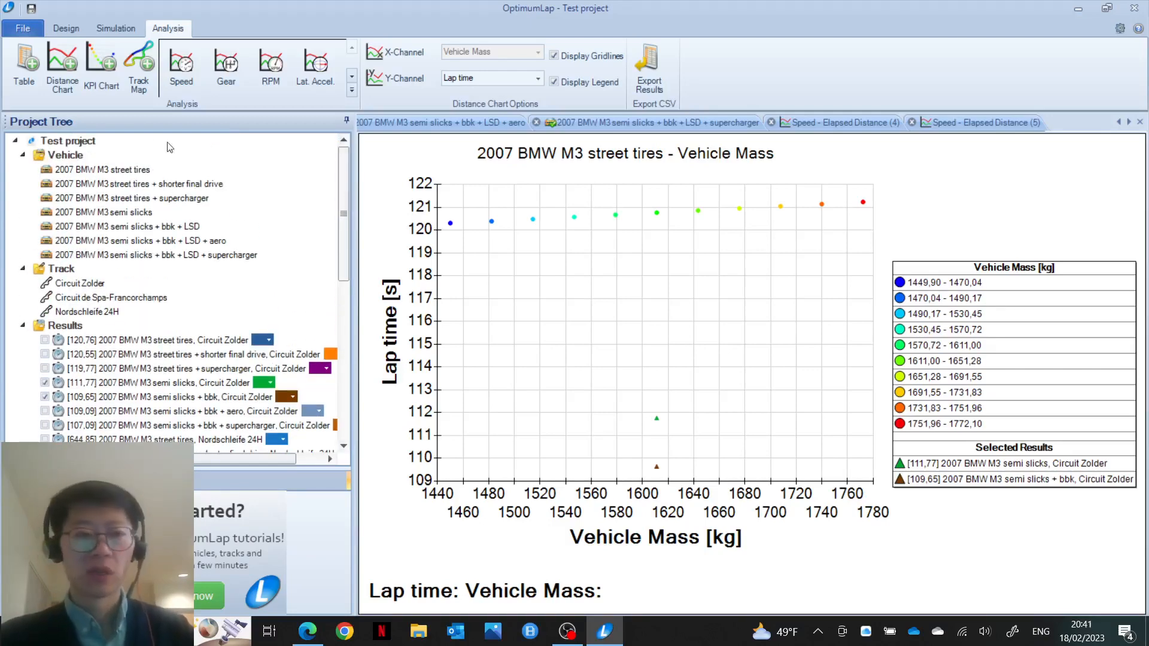
{"action": "double_click", "coordinate": [81, 170]}
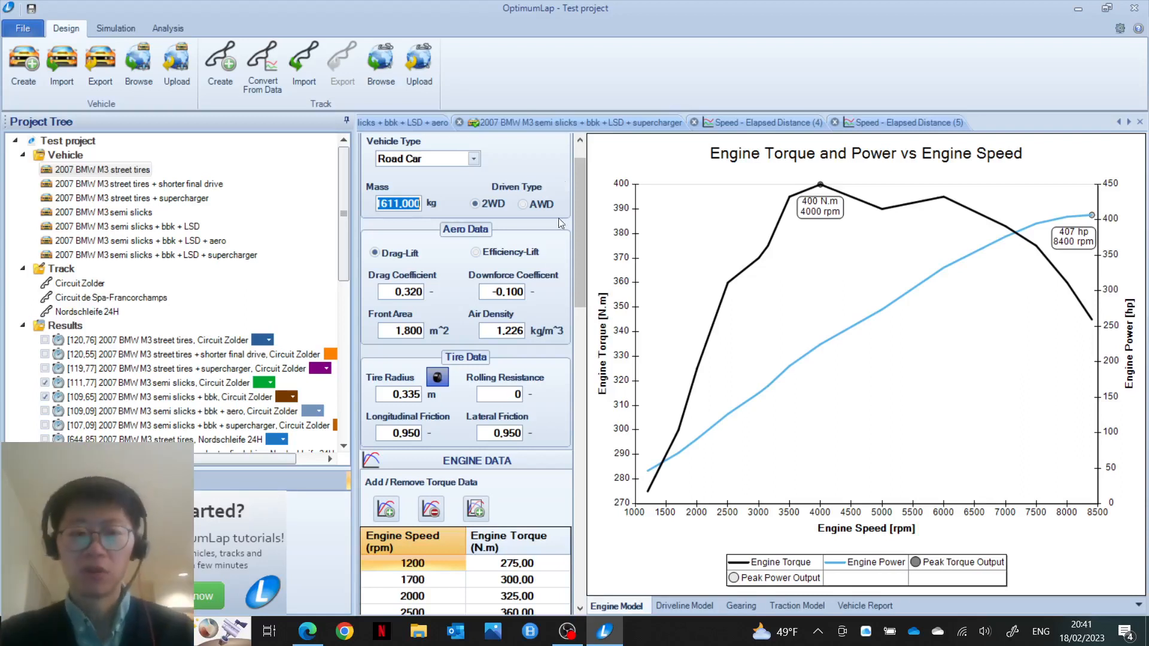
{"action": "left_click", "coordinate": [414, 435]}
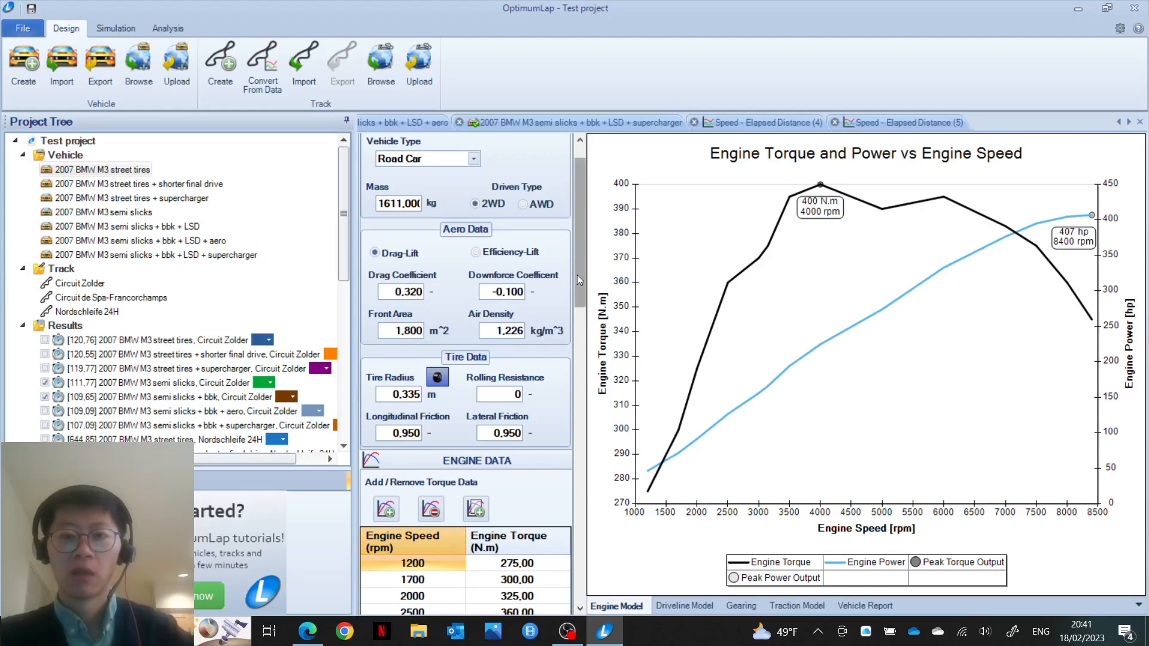
{"action": "left_click_drag", "start_coordinate": [577, 275], "coordinate": [579, 382]}
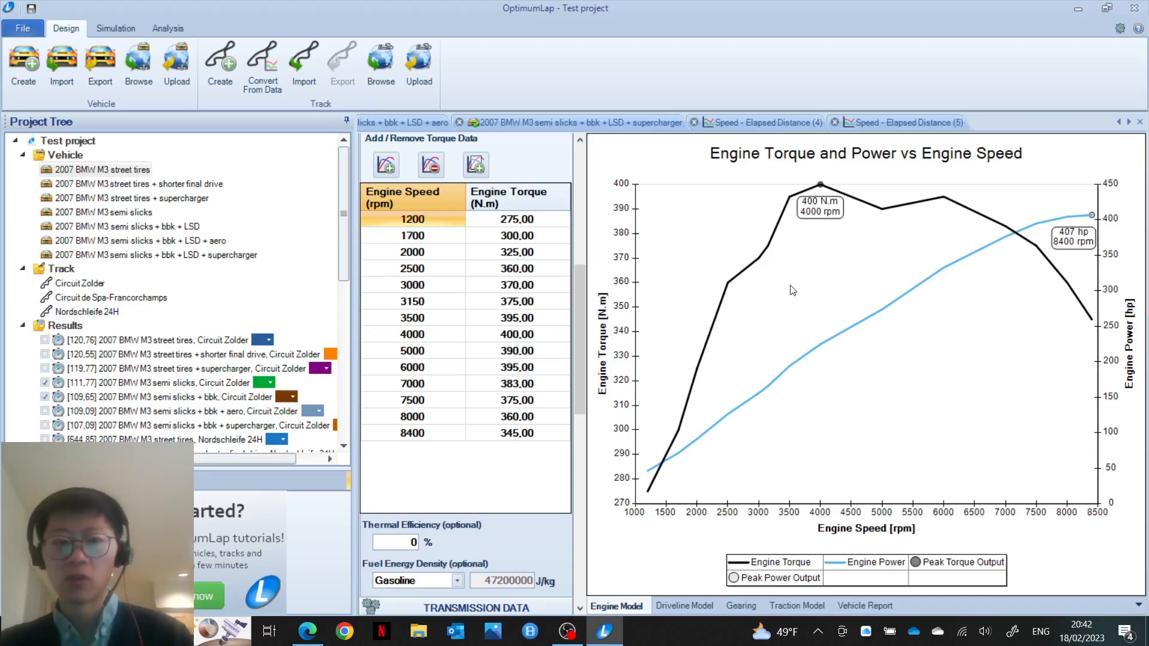
{"action": "left_click", "coordinate": [576, 301]}
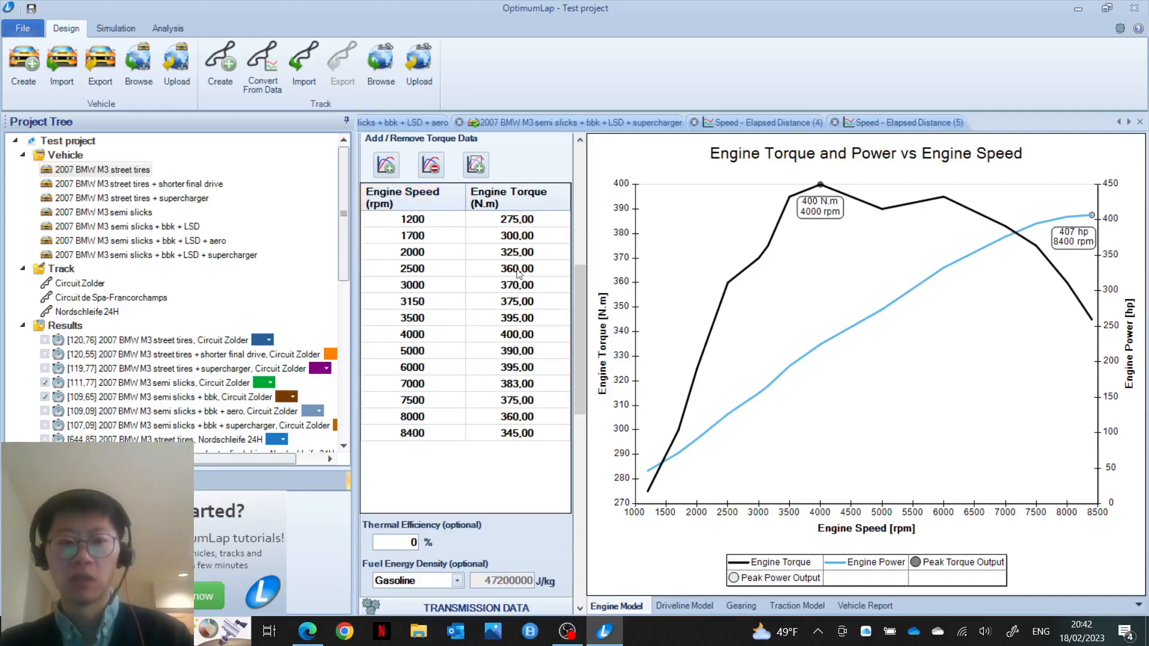
{"action": "left_click_drag", "start_coordinate": [581, 274], "coordinate": [579, 461]}
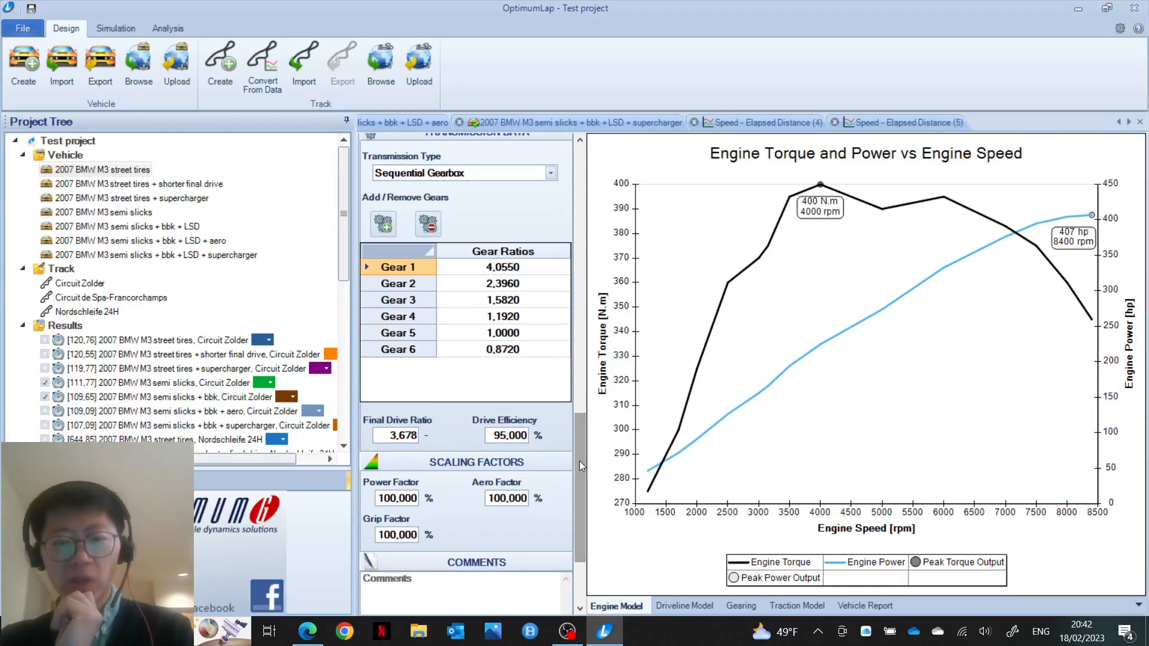
{"action": "right_click", "coordinate": [578, 429]}
{"action": "left_click", "coordinate": [580, 419]}
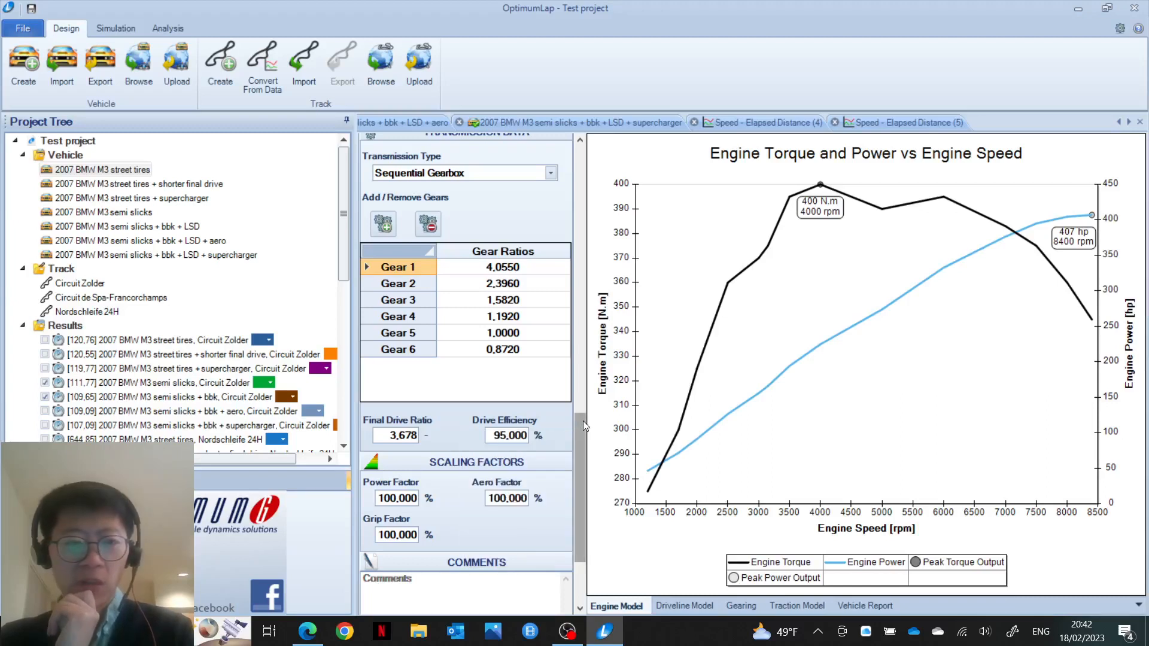